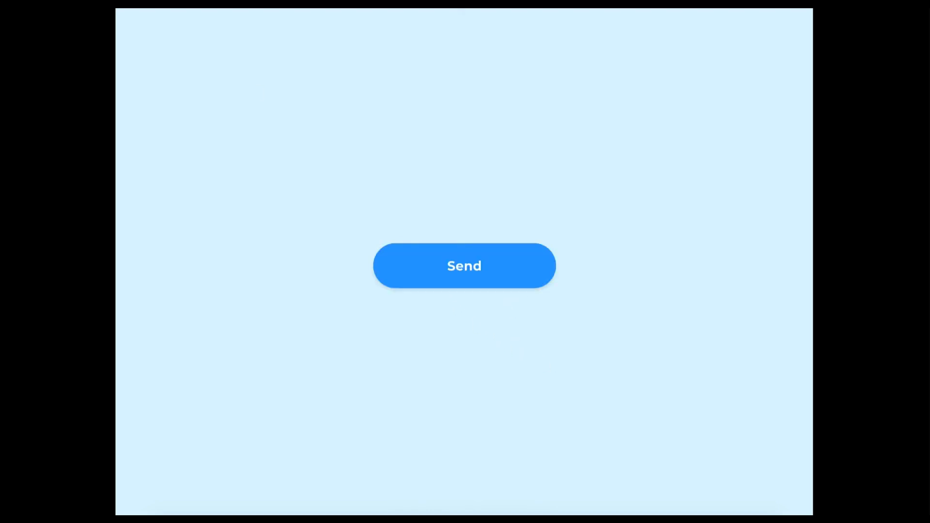
- Draw a frame on the empty canvas and set its size to 200 wide by 44 high
click(276, 187)
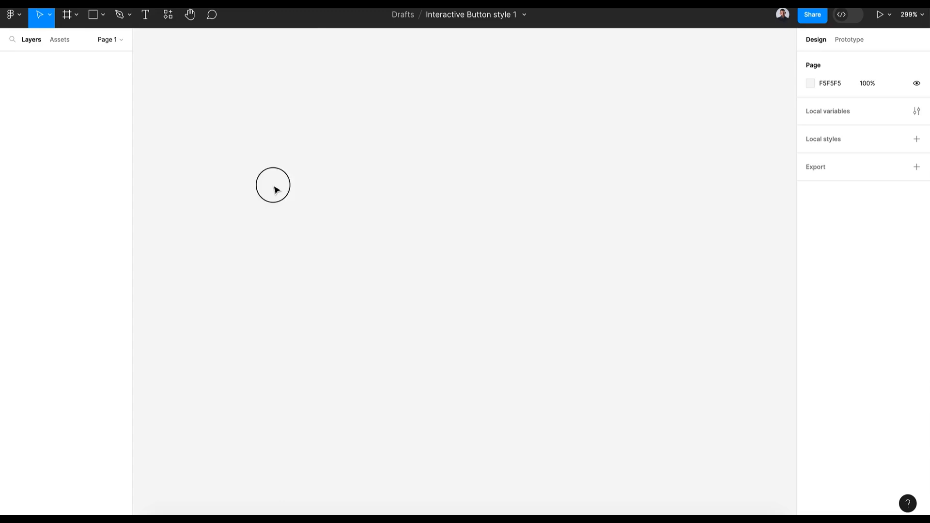
click(66, 18)
drag(272, 143, 485, 186)
click(832, 126)
text(200)
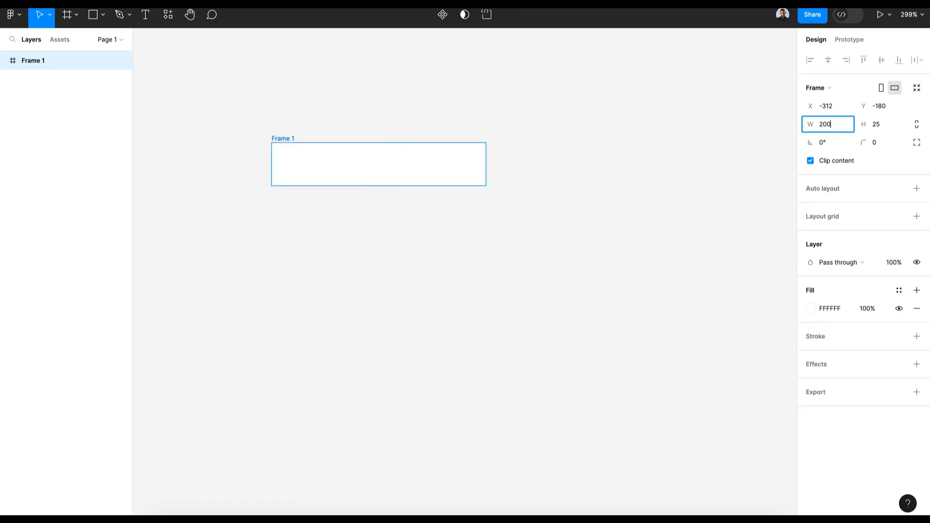
key(Return)
text(44)
key(Return)
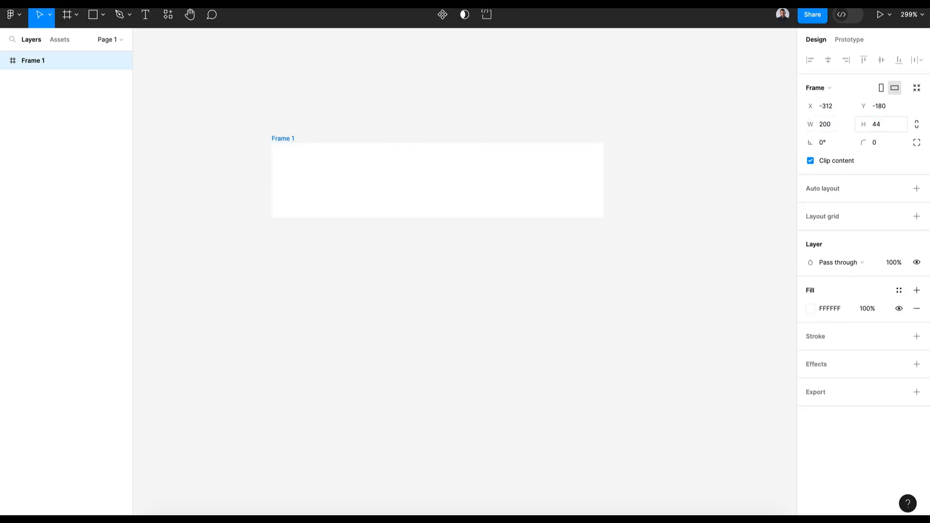
- Give the frame a corner radius of 25 and a blue 1EAEFF fill
click(884, 146)
text(25)
key(Return)
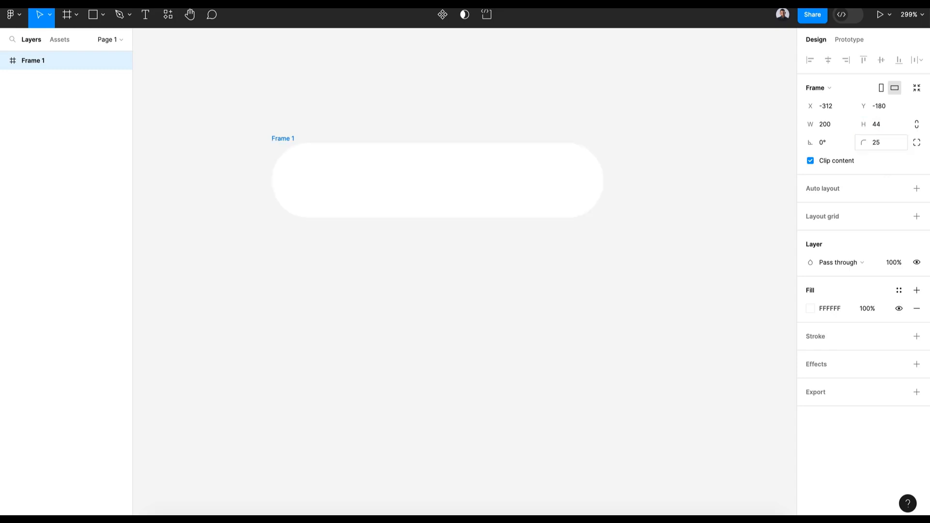
click(810, 309)
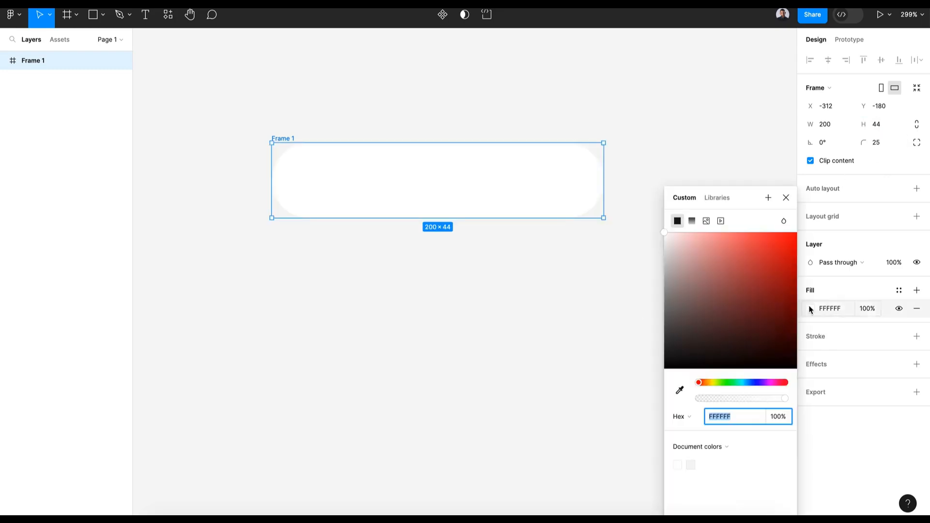
drag(750, 382, 754, 383)
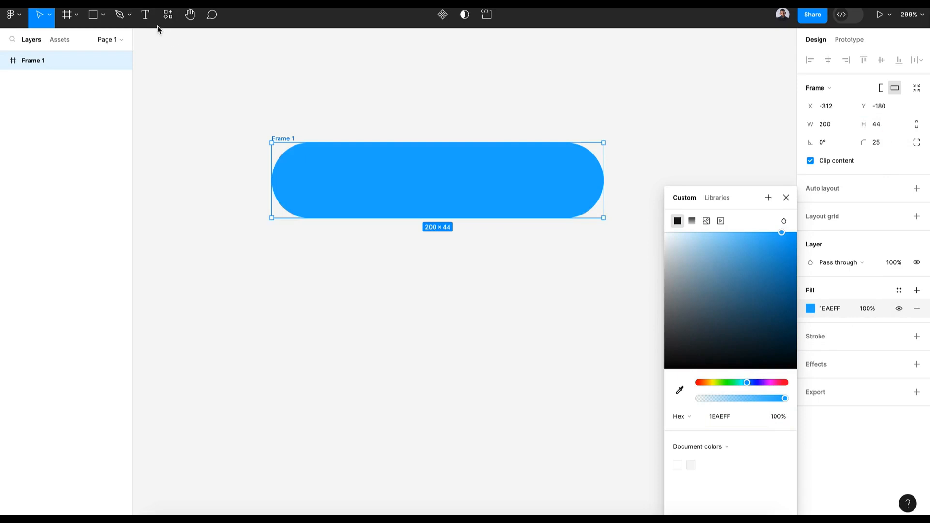
- Add the text "Send" inside the blue frame and center it horizontally and vertically
click(145, 19)
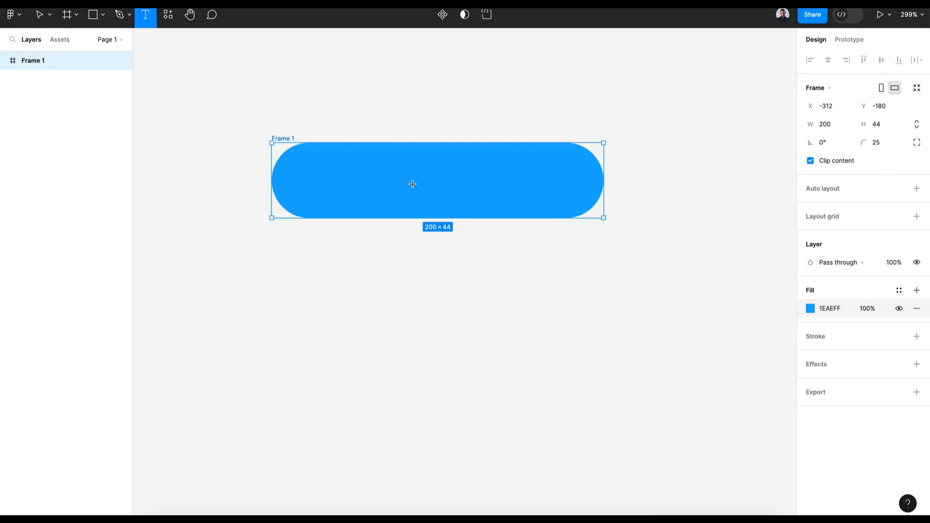
click(432, 179)
text(Send)
click(646, 266)
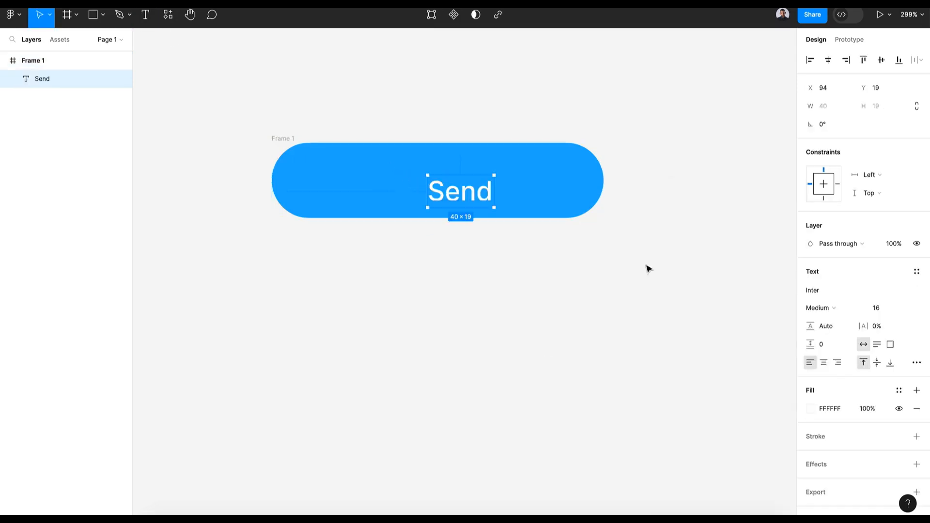
click(828, 60)
click(881, 60)
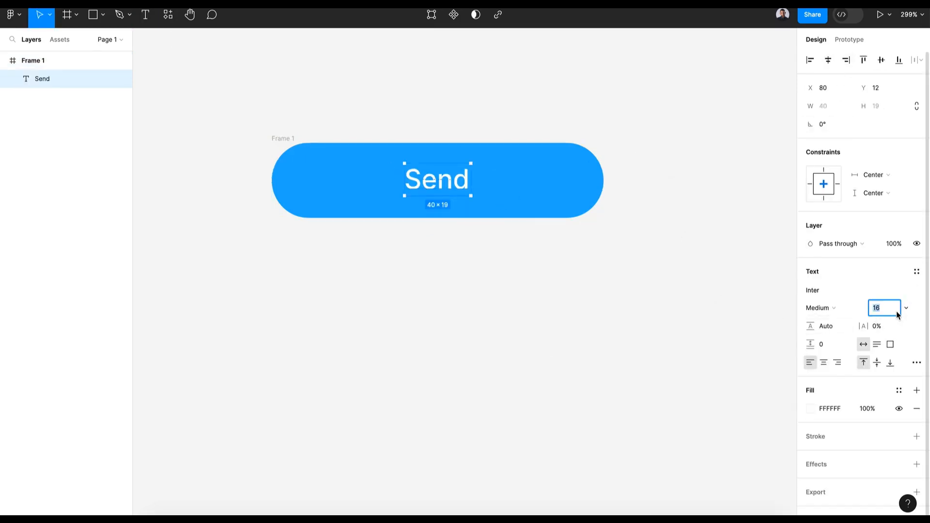
click(878, 310)
click(846, 309)
click(842, 314)
click(812, 290)
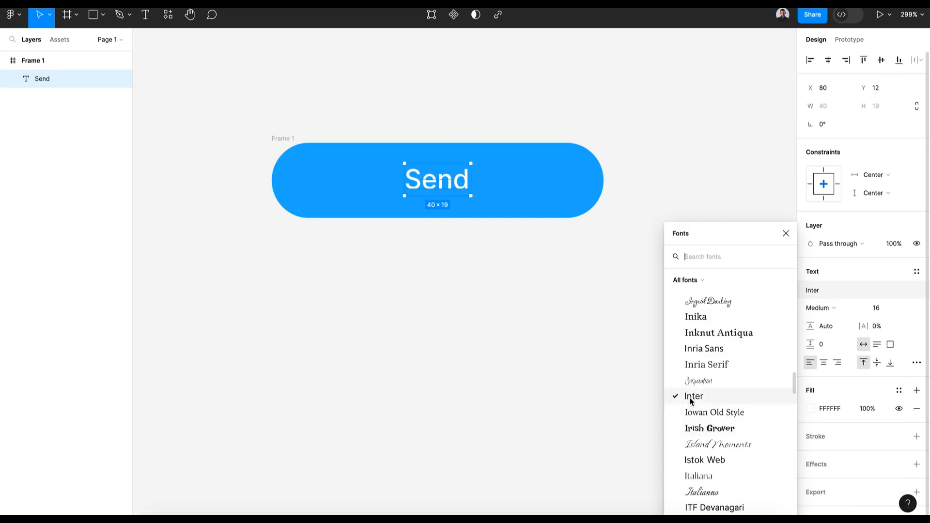
click(786, 233)
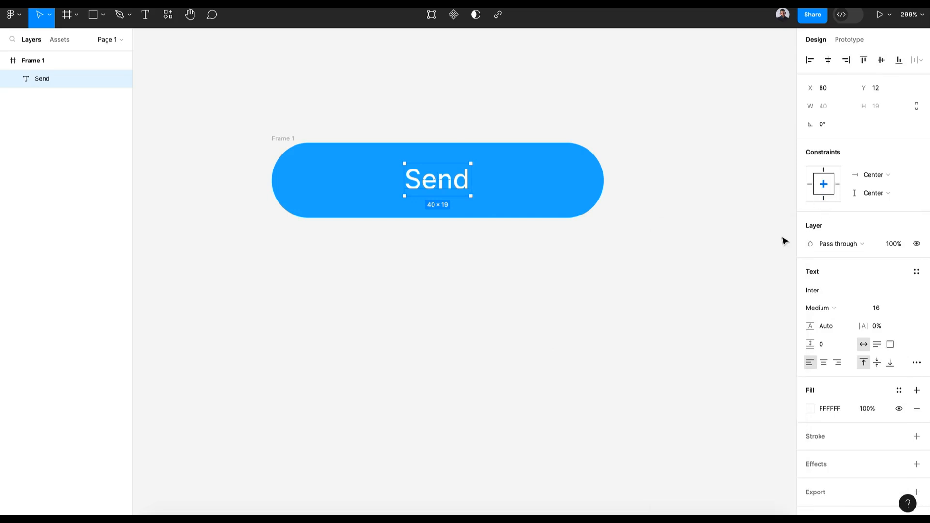
- Apply auto layout to the blue button frame
click(783, 240)
click(306, 152)
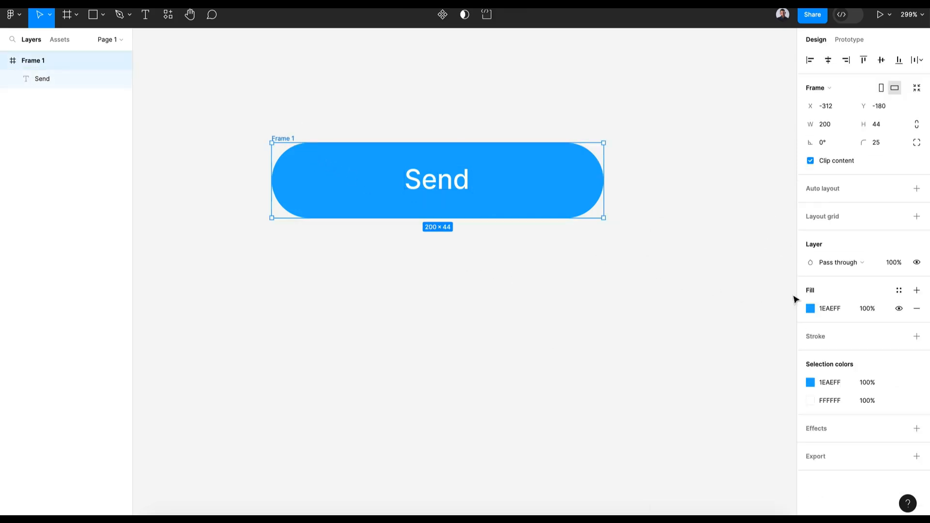
click(916, 195)
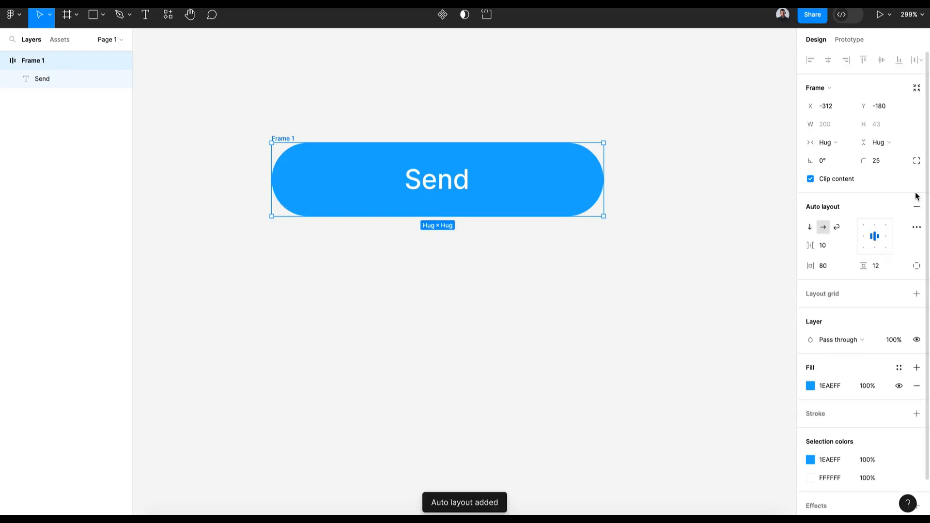
- Duplicate the "Send" text within the button and set the copy to absolute position
click(446, 196)
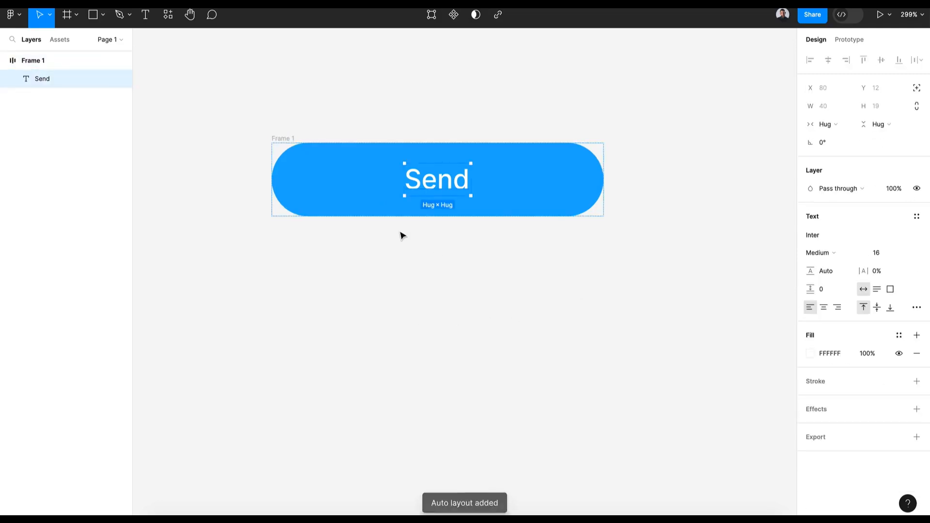
key(ctrl+d)
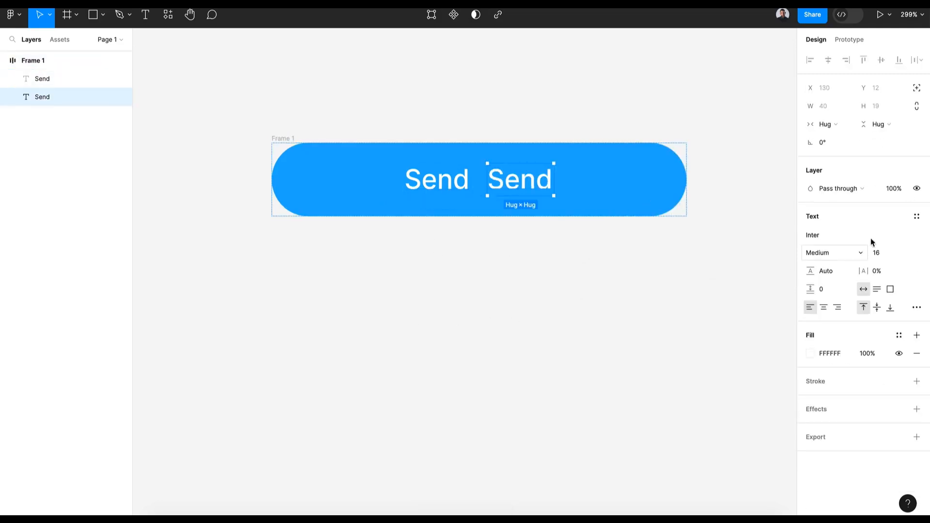
click(916, 89)
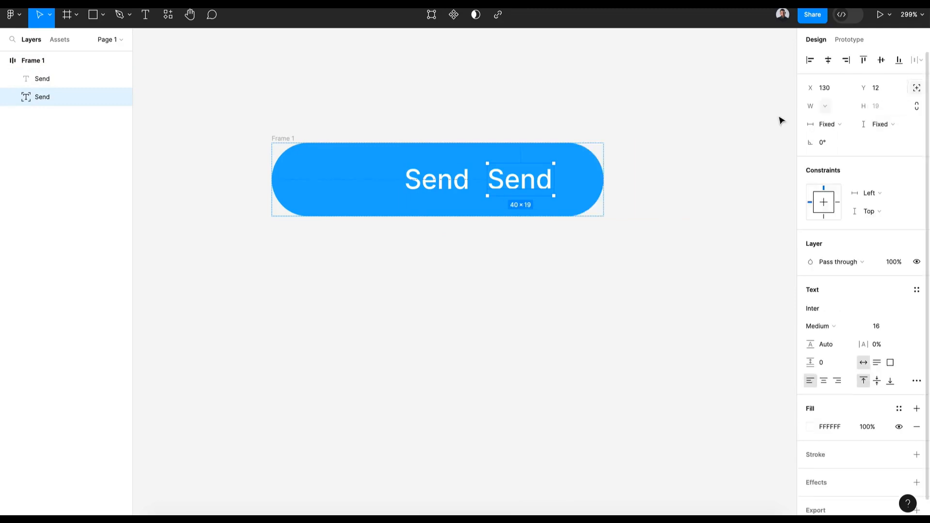
- Change the duplicated text to "Sending"
double_click(545, 179)
key(Right)
text(ing)
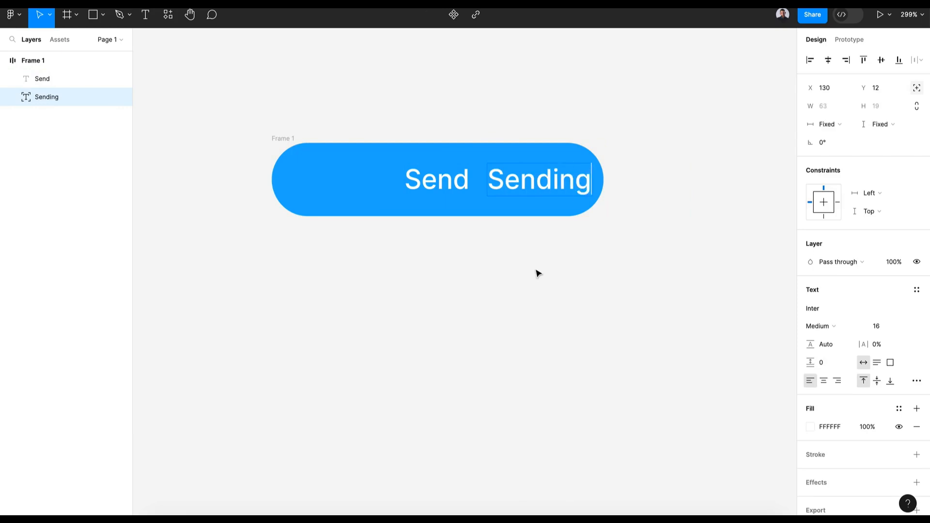
key(Escape)
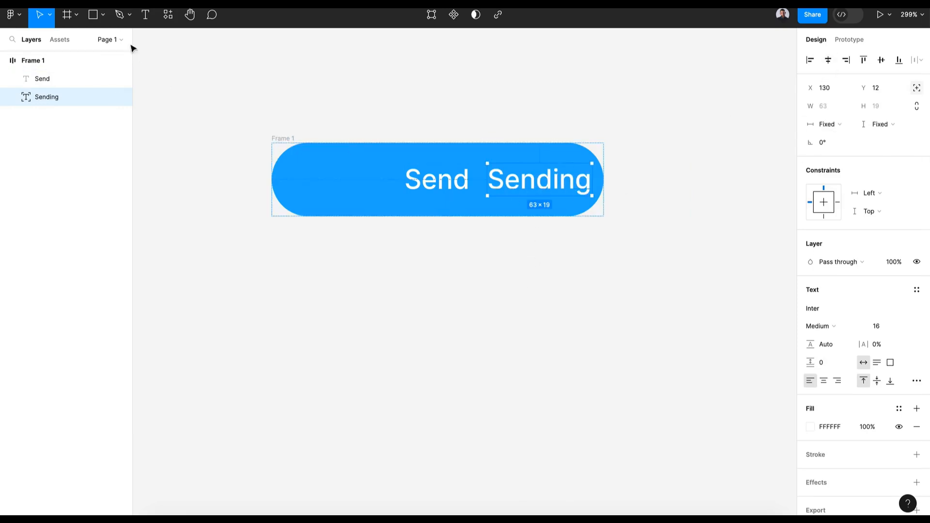
- Play the Send button's interaction in the finished Cards Tutorials prototype
click(102, 20)
key(Escape)
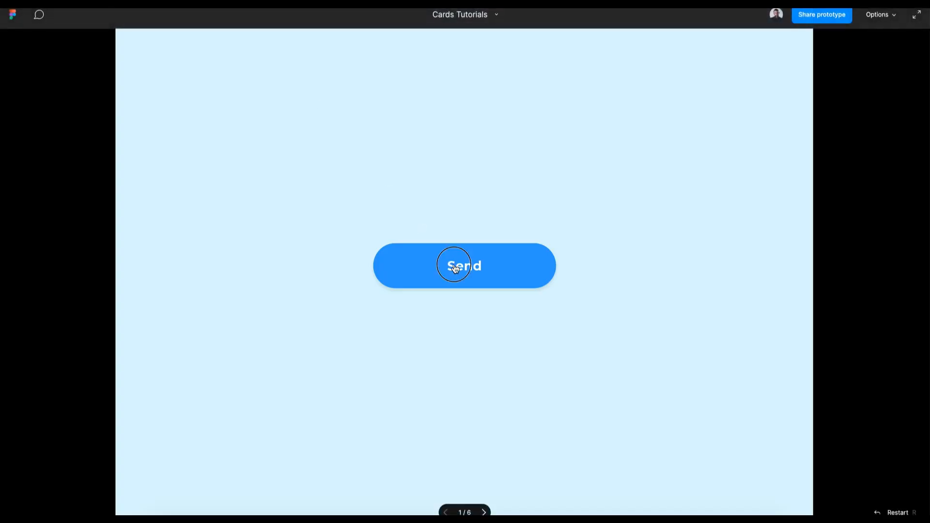
click(454, 266)
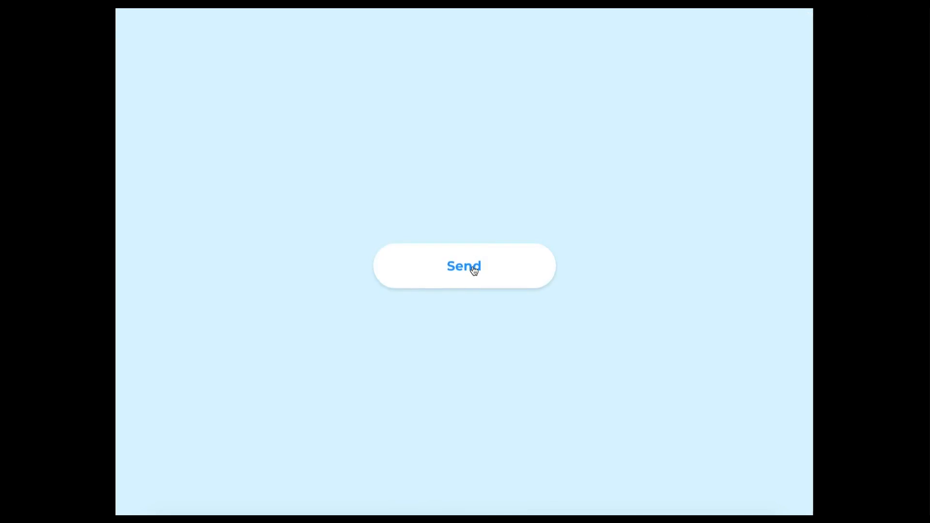
click(473, 270)
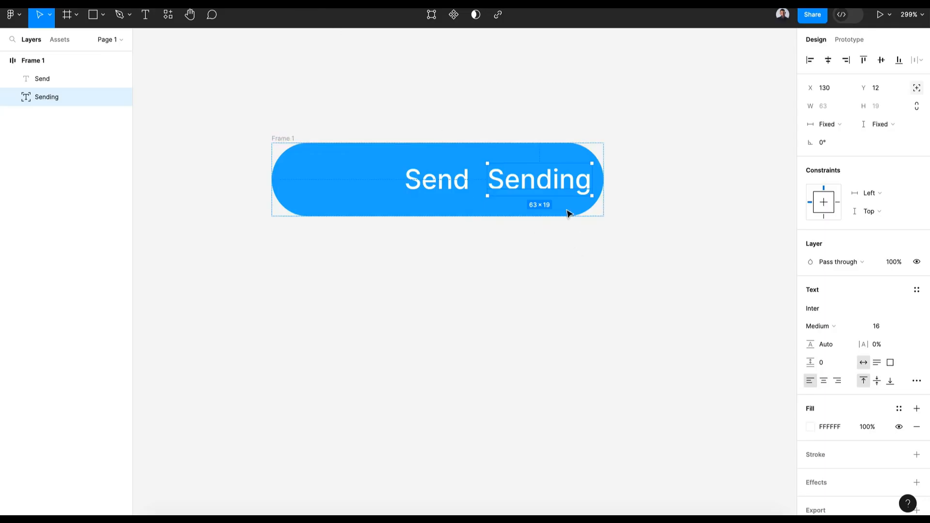
- Draw a small circle of about 4 × 4 near the dot of the "i" in "Sending"
scroll(565, 204, up, 5)
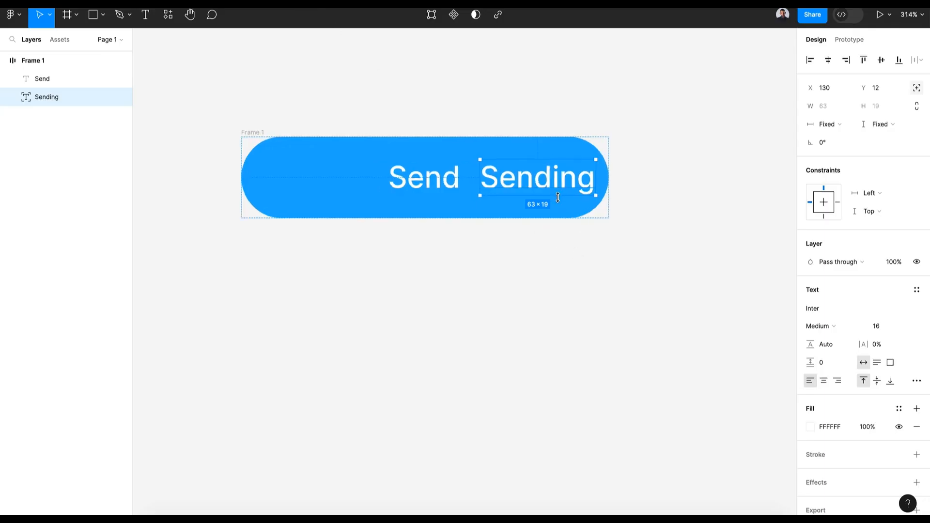
click(102, 15)
click(103, 81)
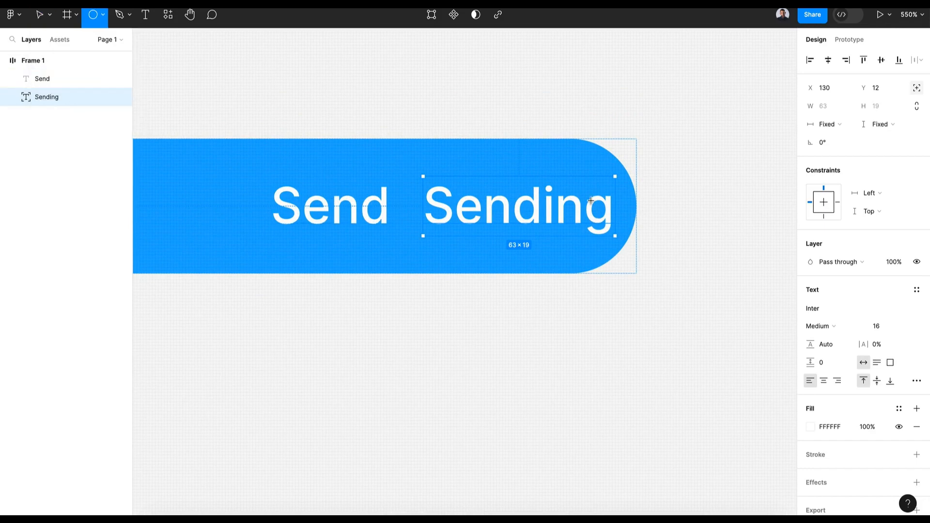
drag(542, 182, 554, 192)
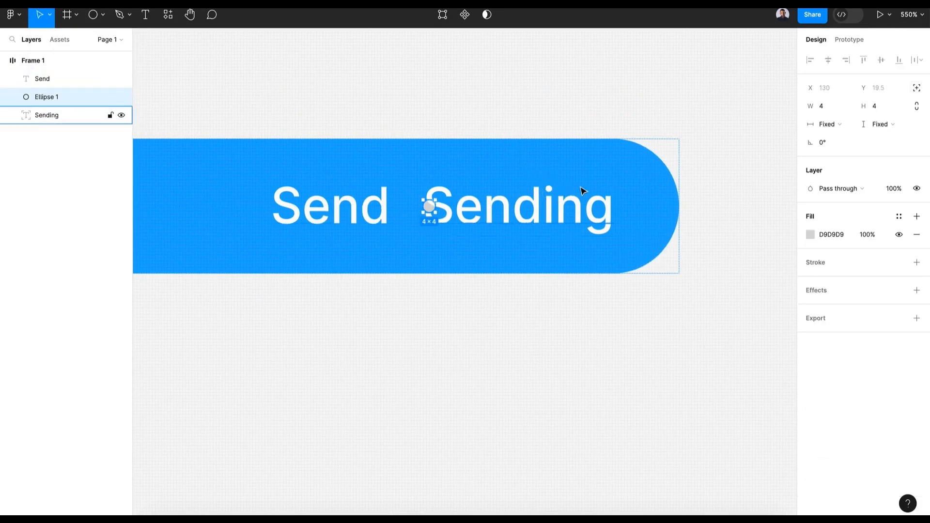
- Set the small circle to absolute position and place it over the dot of the "i", at about X 169, Y 14
click(915, 89)
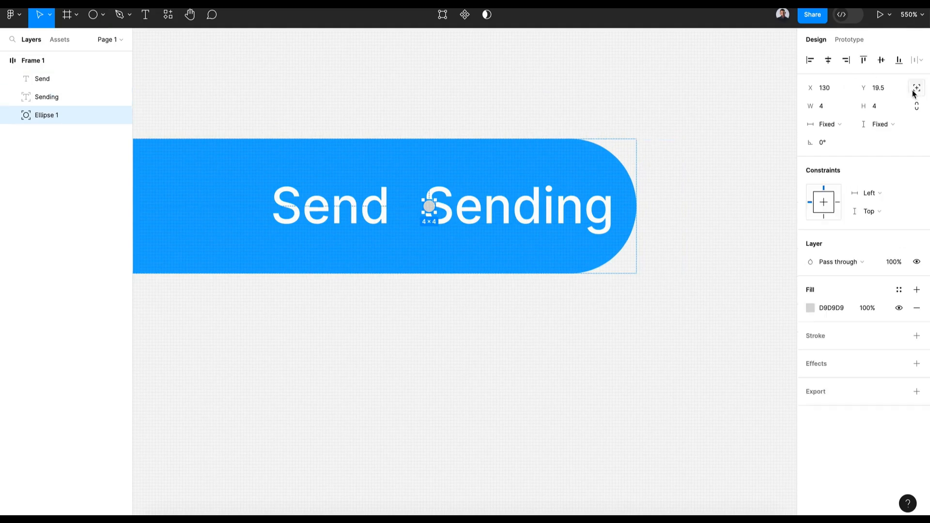
click(428, 207)
drag(428, 208, 547, 192)
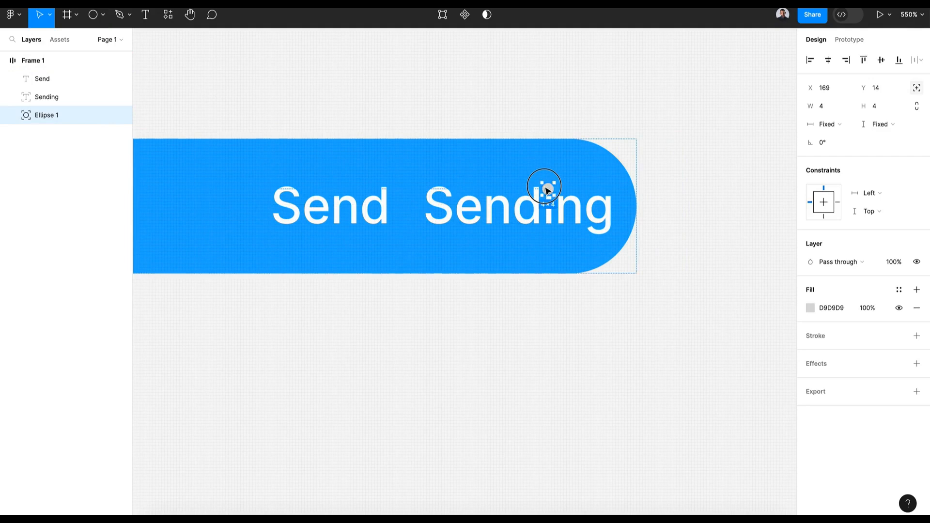
- Fill the small circle with the button's blue 1EAEFF and group it with the "Sending" text
click(810, 308)
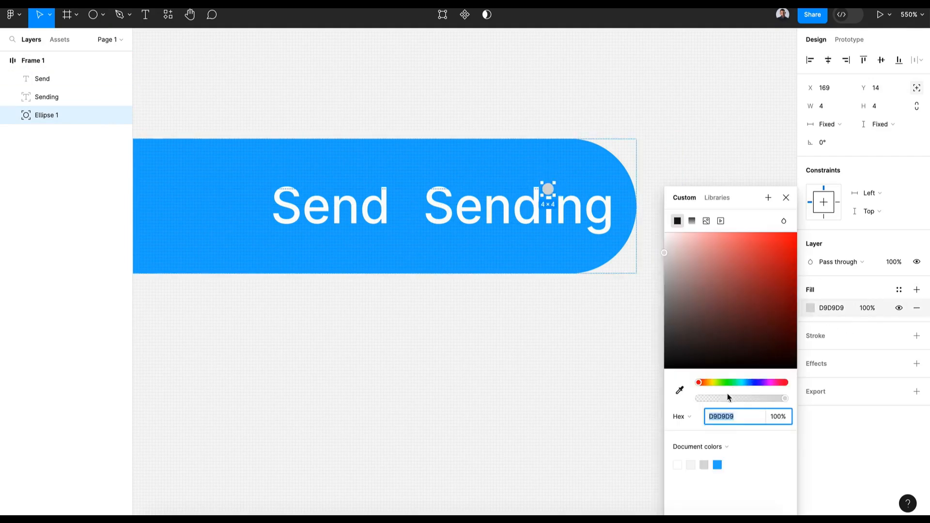
click(719, 466)
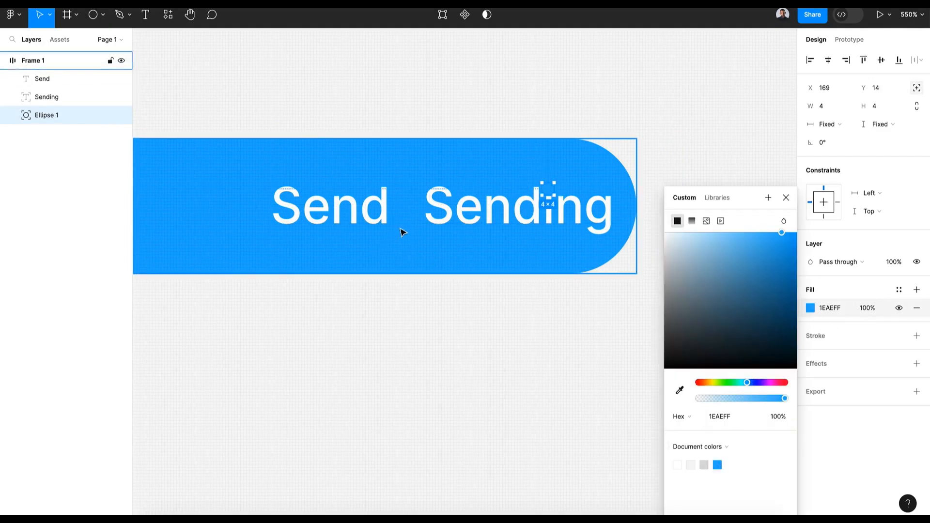
click(785, 197)
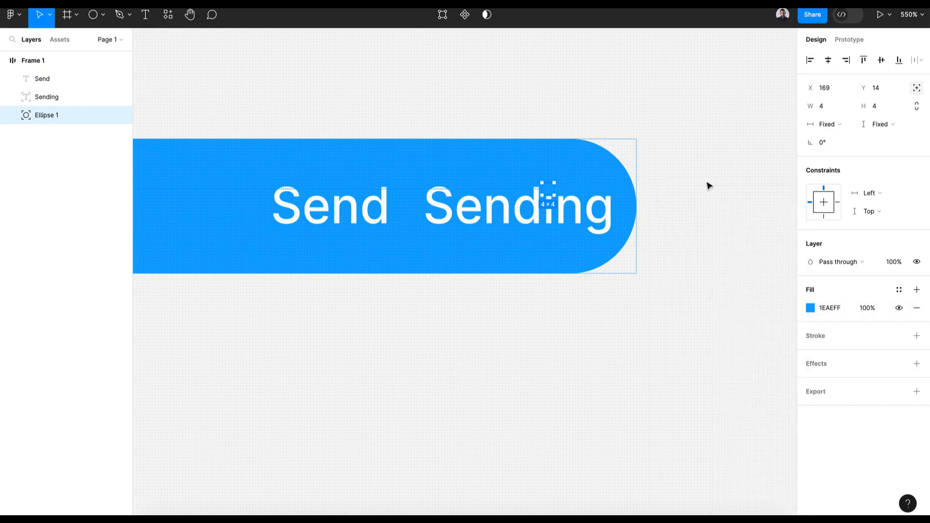
shift+click(72, 96)
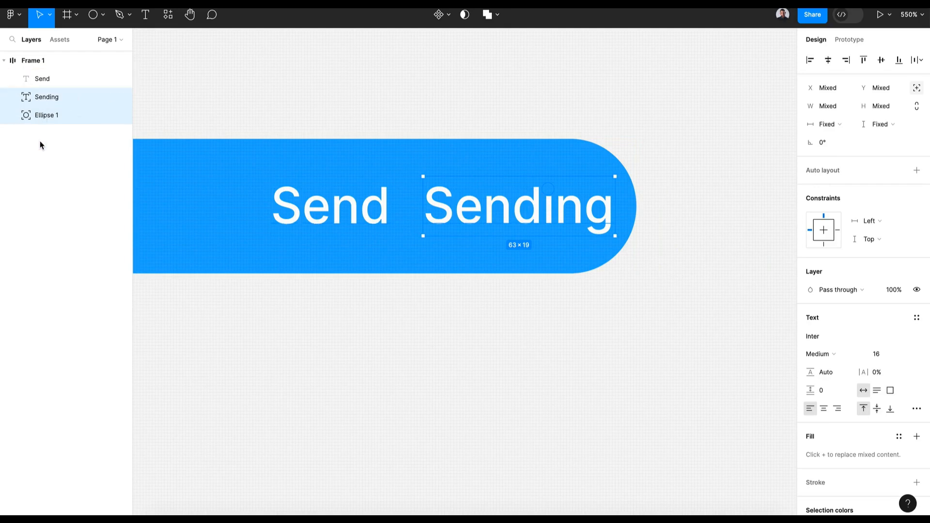
key(ctrl+g)
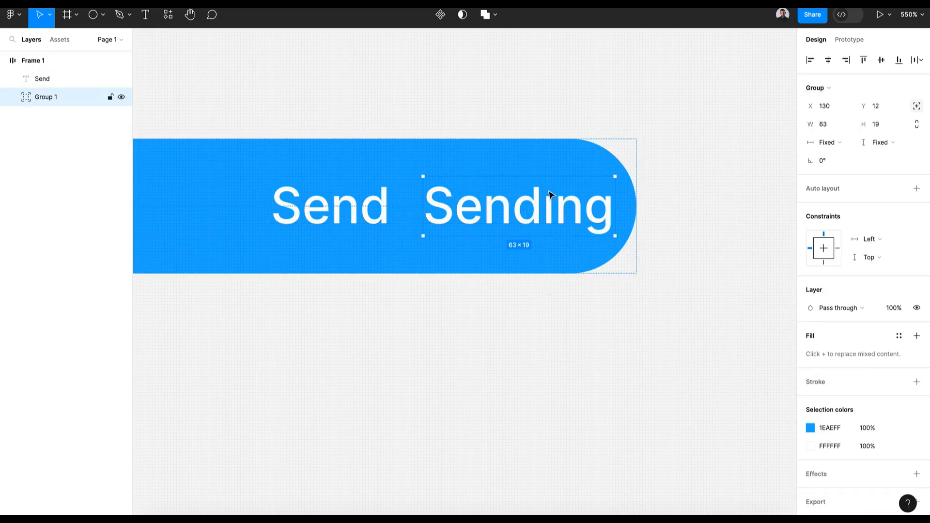
- Center the "Sending" group horizontally in the button and move it down to Y 42, below the visible area
scroll(547, 263, down, 5)
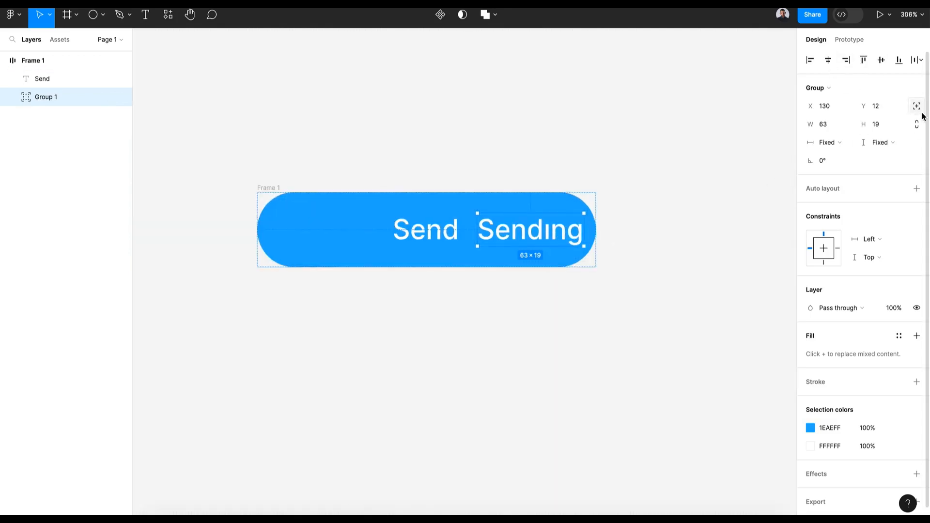
click(828, 60)
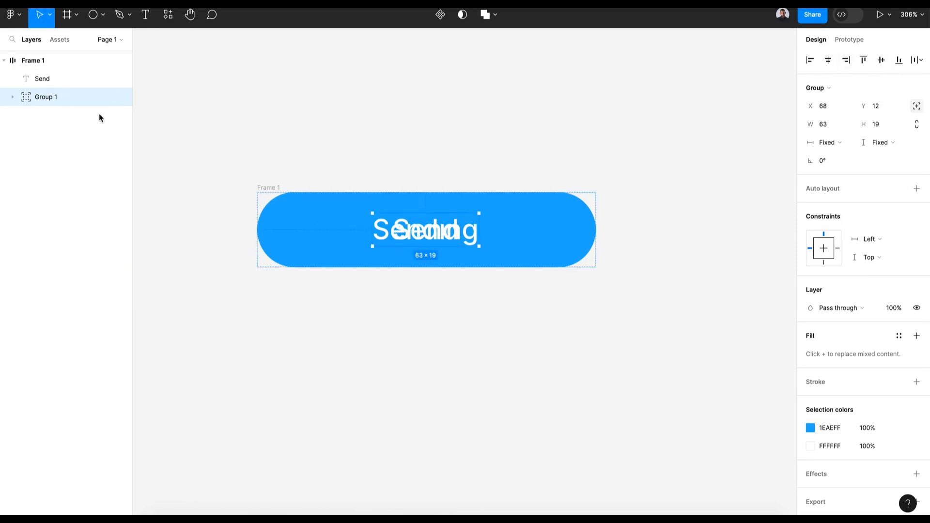
key(shift+Down)
key(shift+Down)
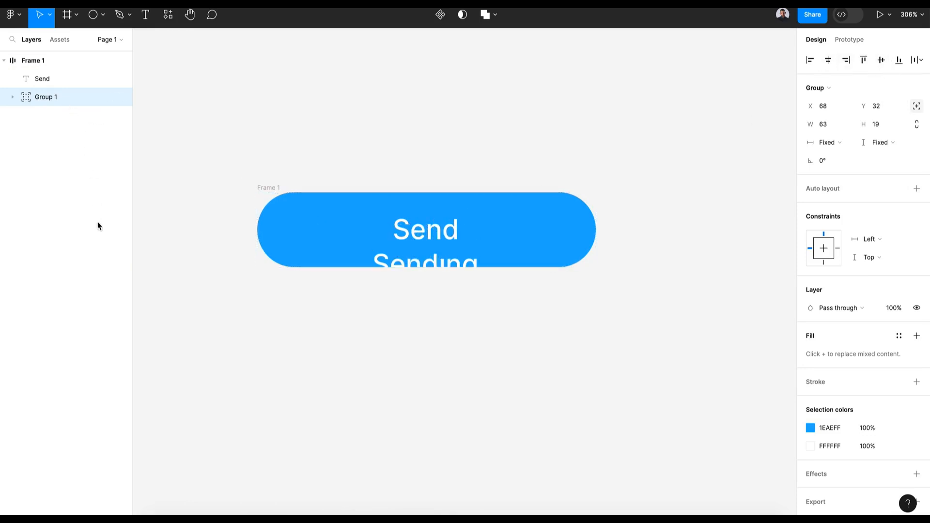
key(shift+Down)
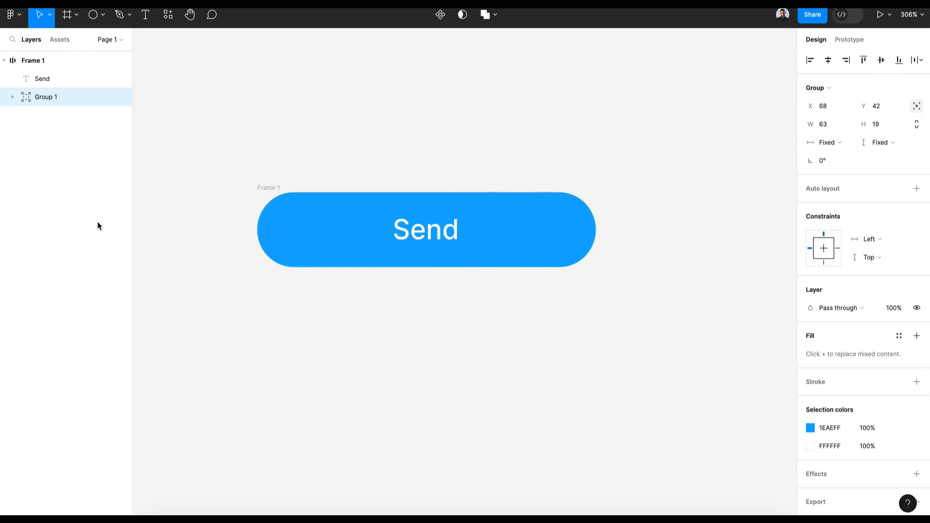
- Center the "Sending" group vertically in the button
key(shift+Down)
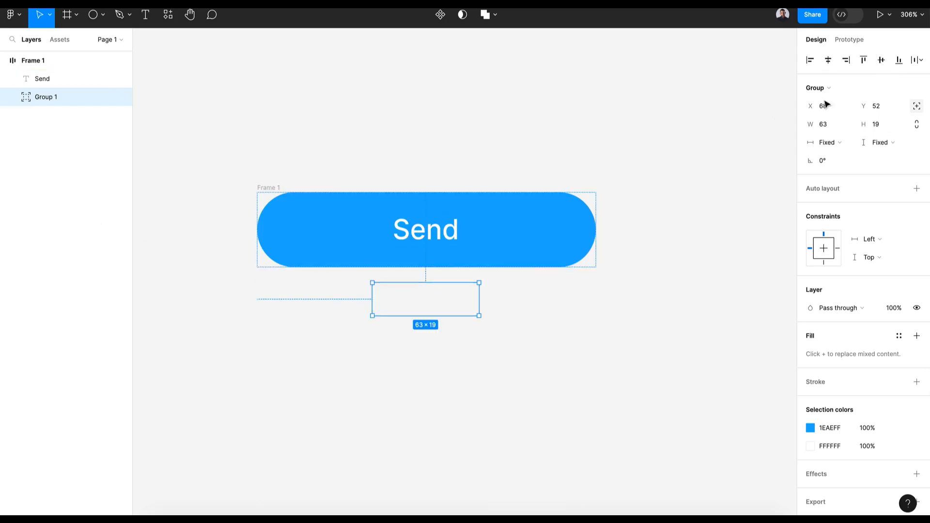
click(881, 60)
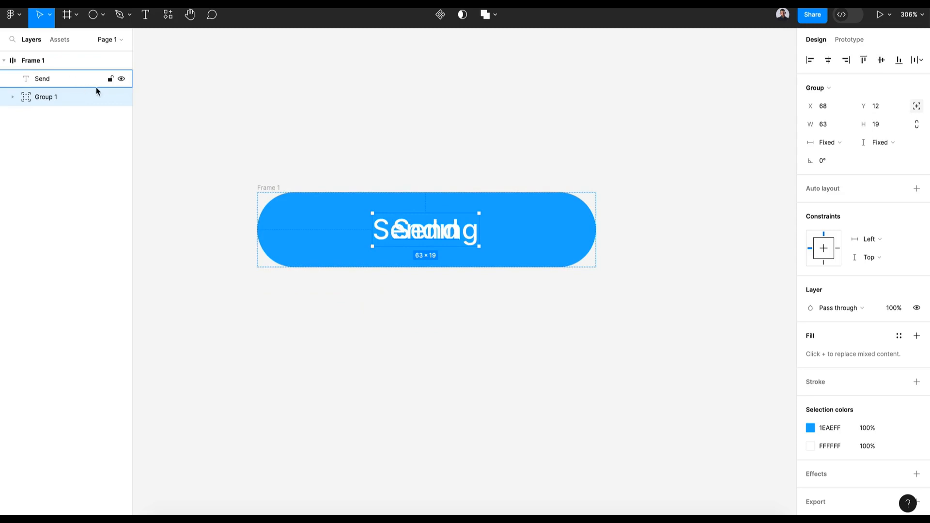
- Hide the "Send" text layer and lock the "Sending" group
click(42, 79)
click(121, 79)
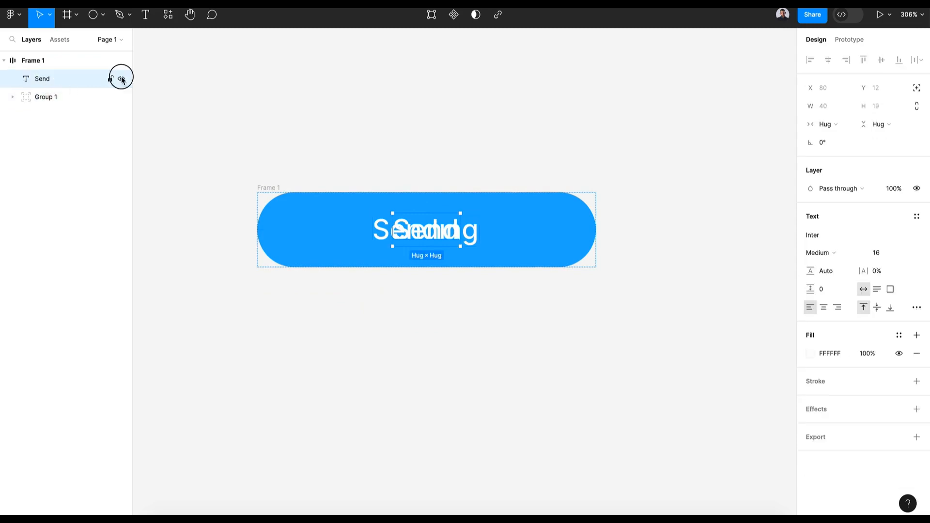
click(109, 97)
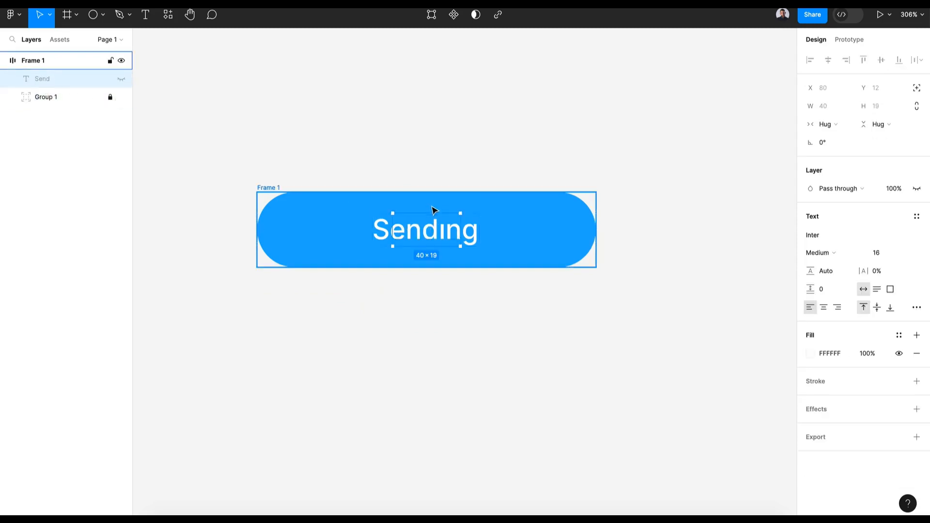
scroll(433, 210, up, 5)
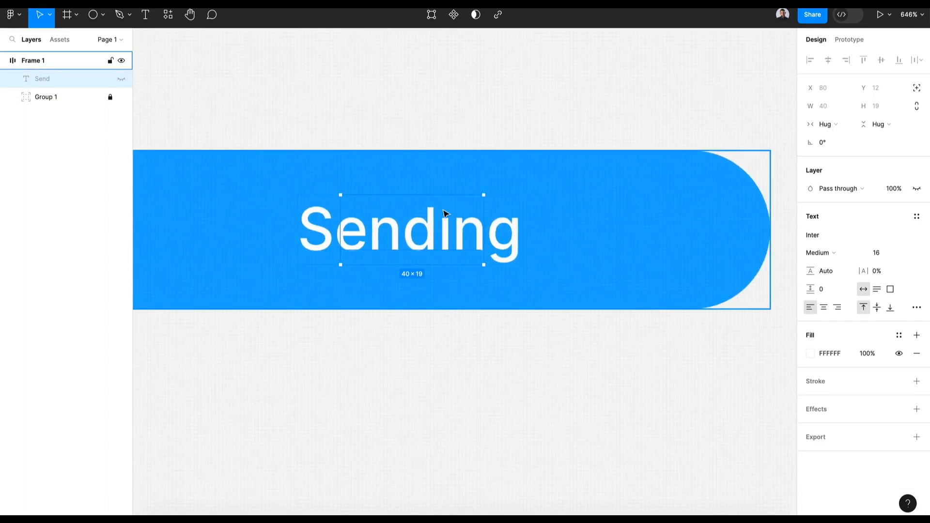
- Draw a small ellipse on the empty canvas above the button and set its size to 3 × 3
click(445, 430)
key(shift+1)
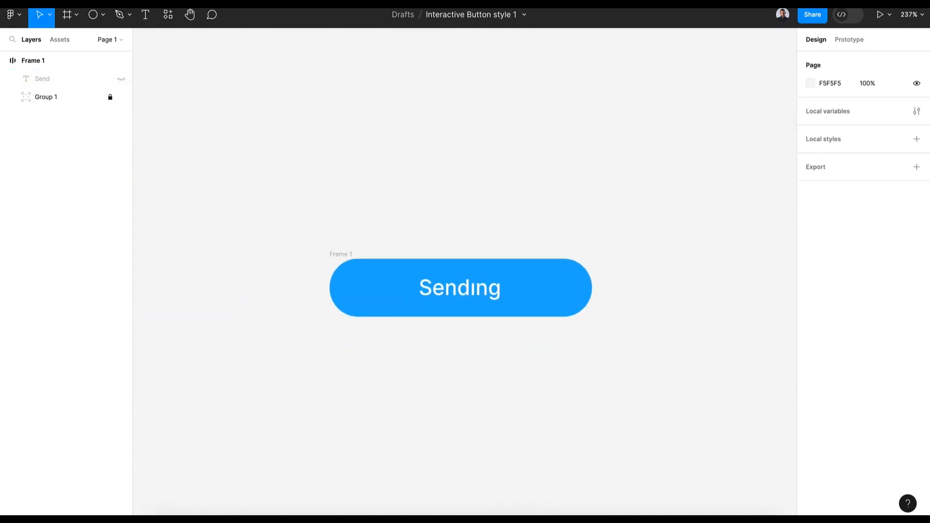
key(o)
drag(363, 145, 371, 154)
key(shift+2)
click(829, 106)
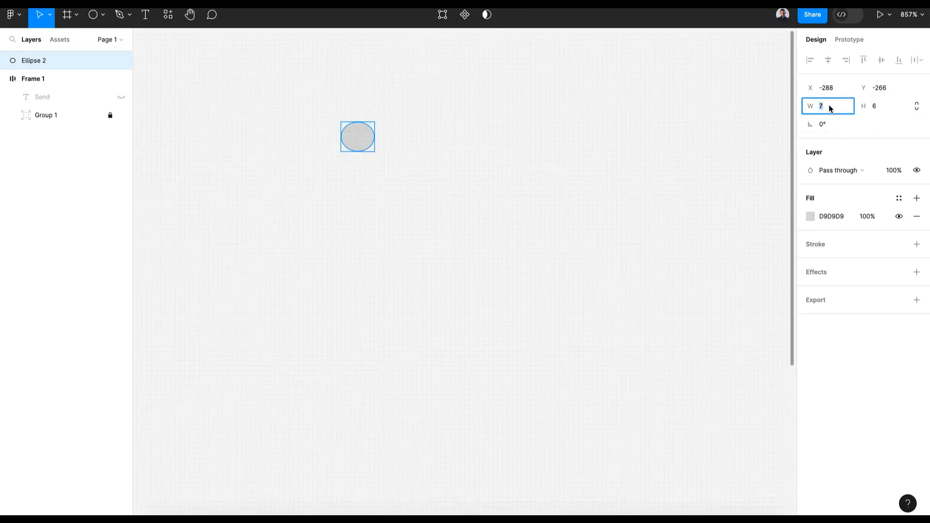
click(880, 110)
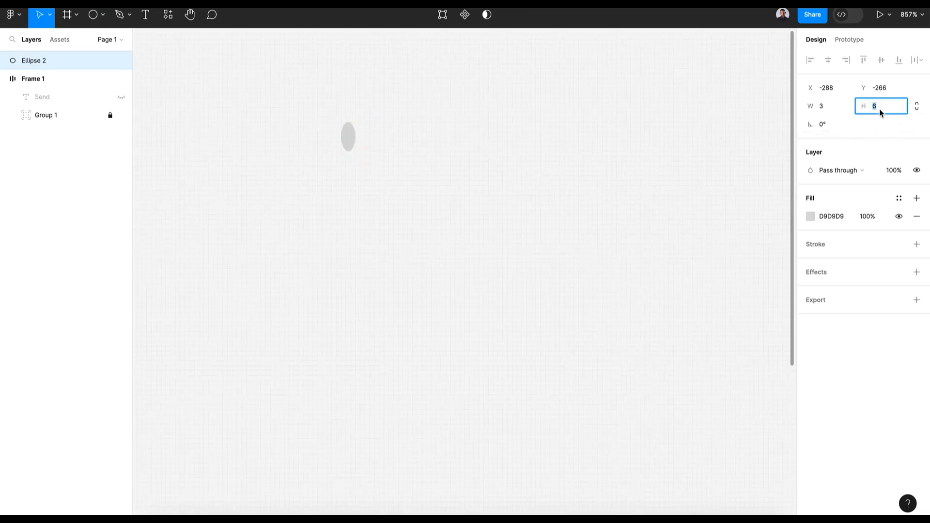
key(Return)
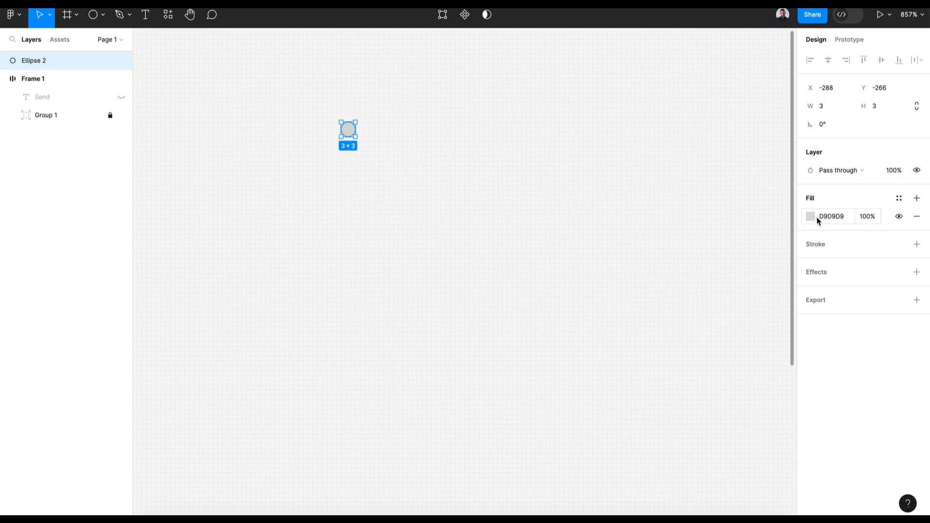
- Change the fill of the small circle to white FFFFFF
click(810, 216)
drag(678, 249, 644, 228)
key(Escape)
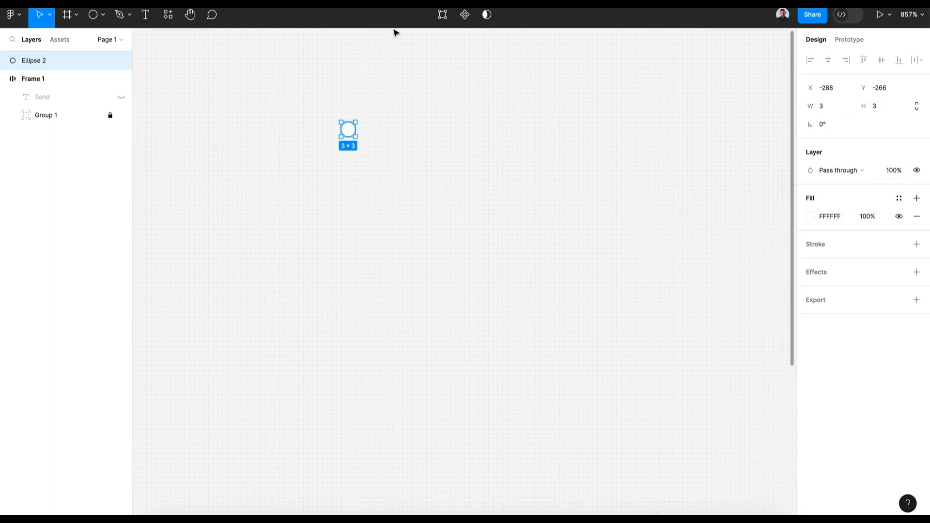
- Turn the white circle into a component, add a second variant and expand that variant's layers
click(460, 17)
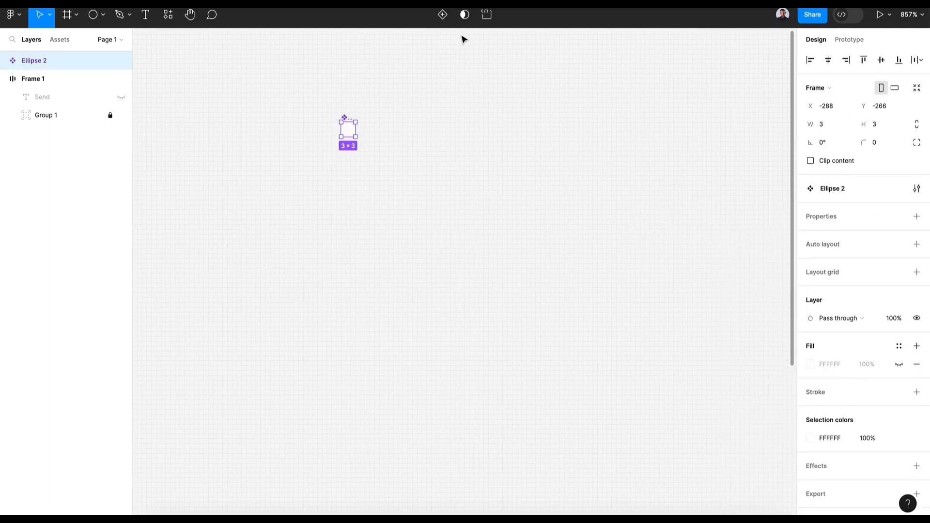
click(440, 16)
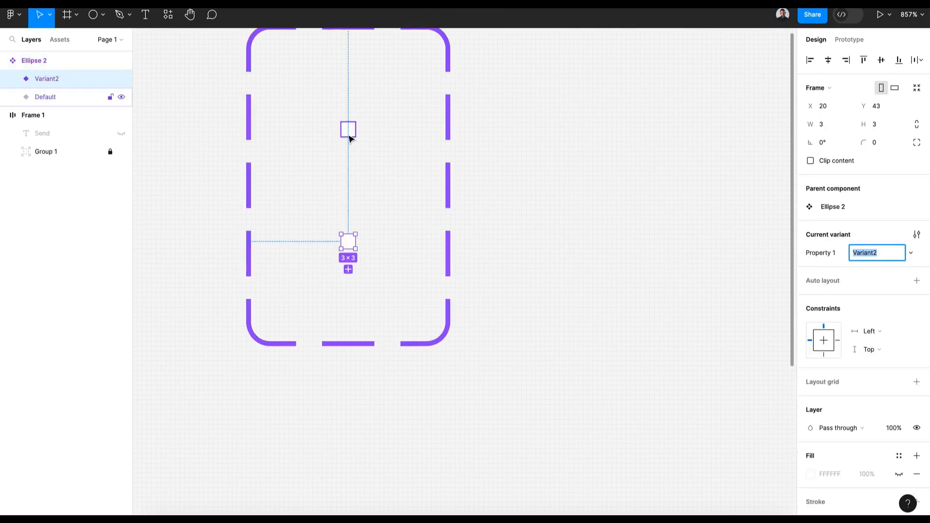
click(348, 129)
click(348, 241)
click(13, 79)
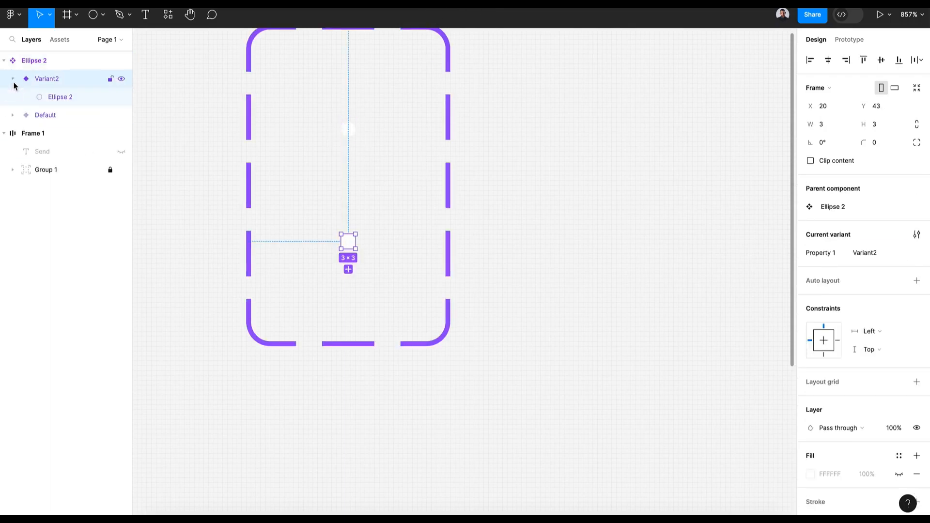
- Give the circle's component set a dark gray 505050 background fill
scroll(270, 71, up, 2)
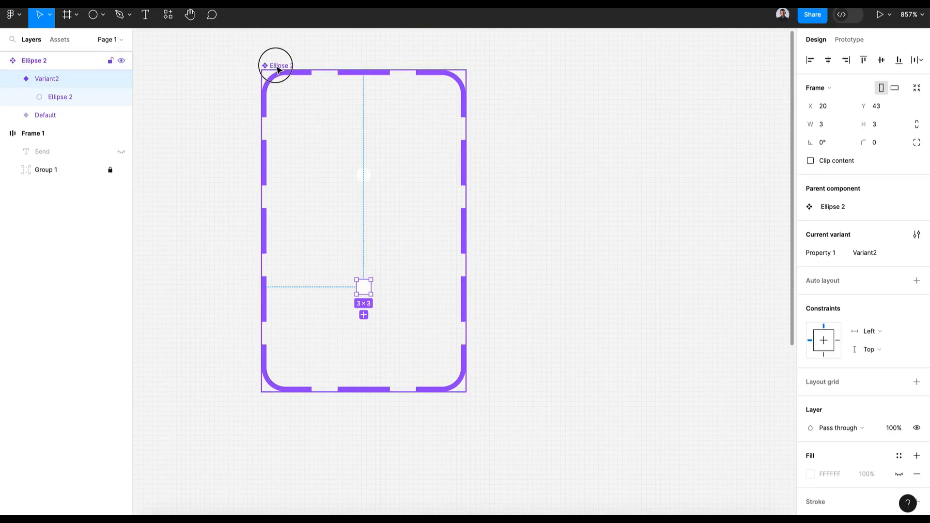
click(276, 67)
scroll(878, 392, down, 2)
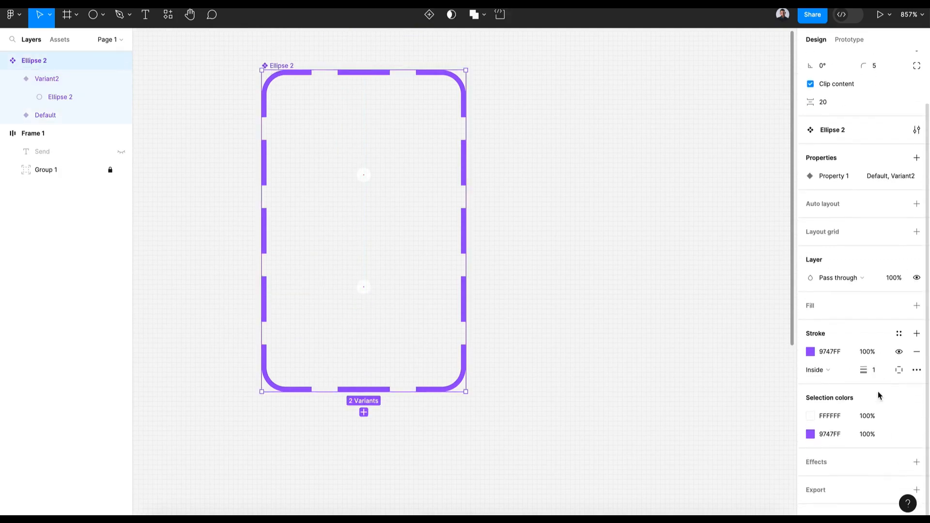
click(916, 307)
click(810, 323)
drag(683, 300, 650, 332)
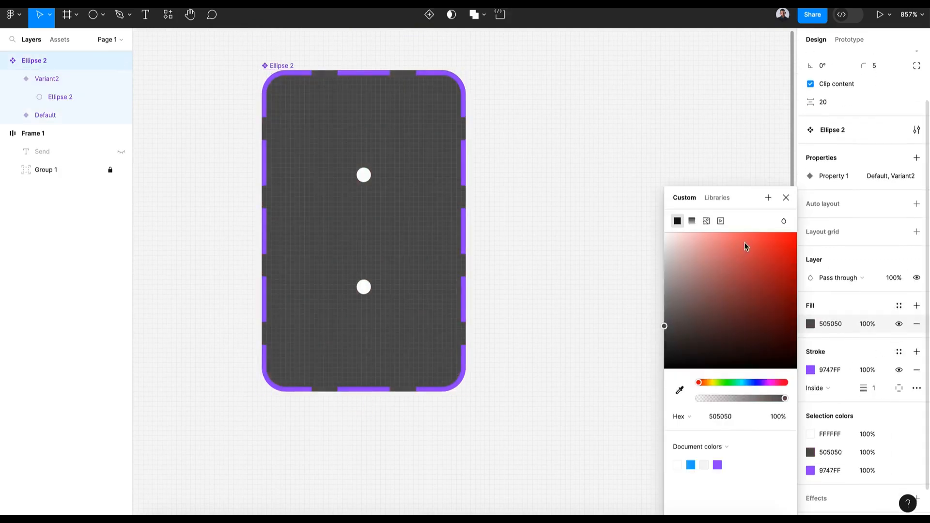
click(785, 199)
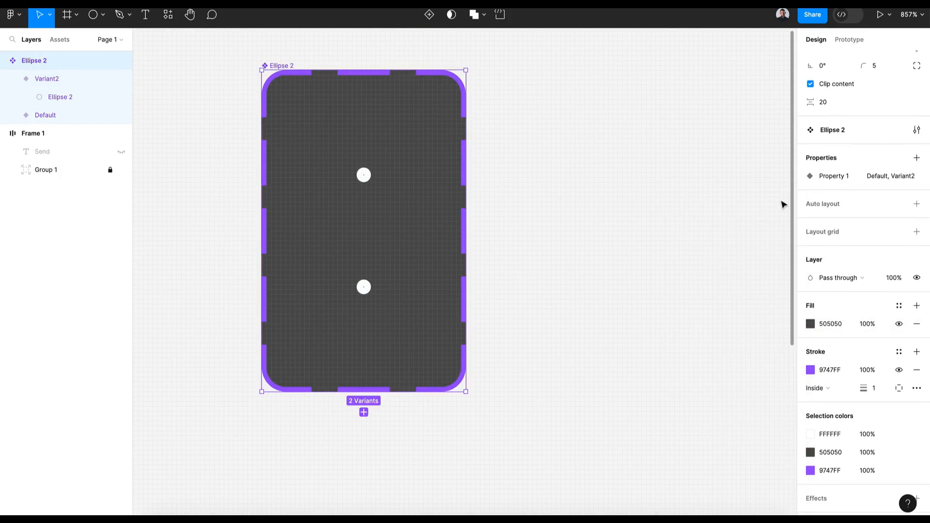
- Set the horizontal and vertical constraints of the circles inside both variants to Center
click(363, 174)
click(364, 287)
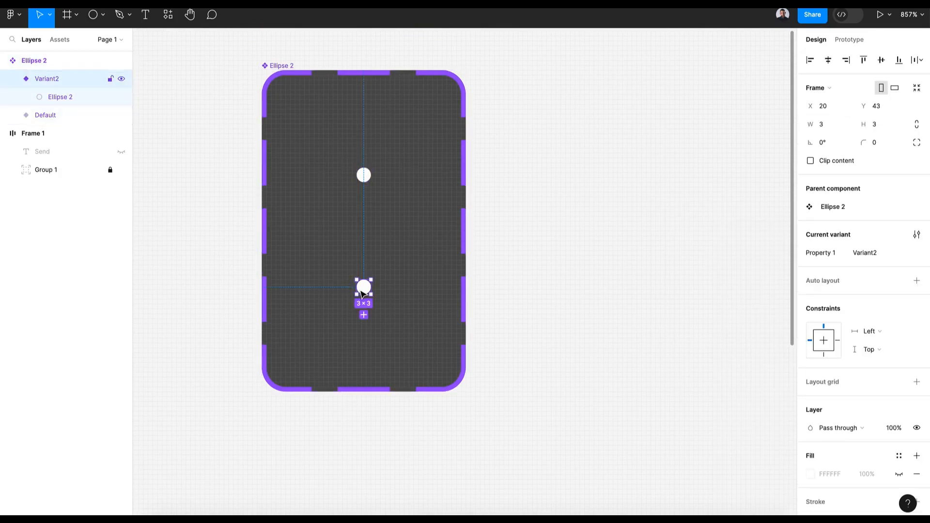
click(363, 175)
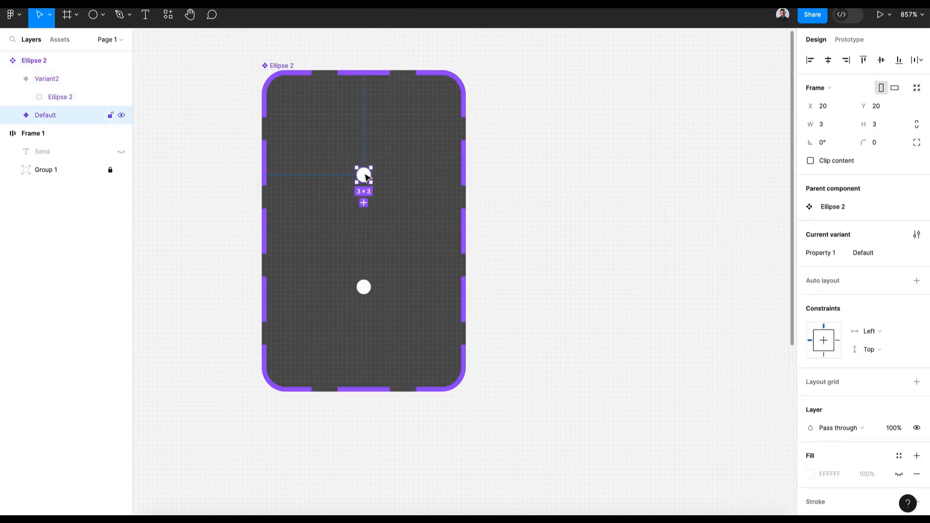
click(12, 115)
click(56, 134)
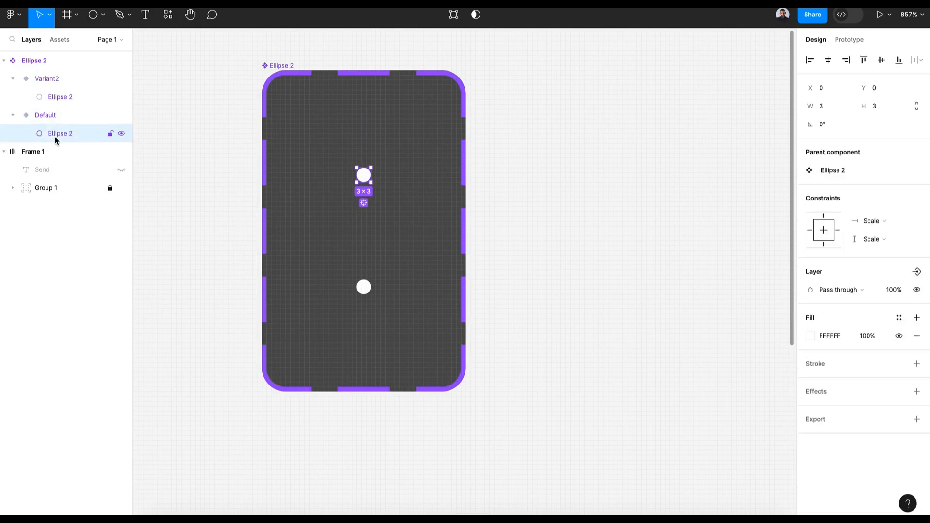
shift+click(74, 97)
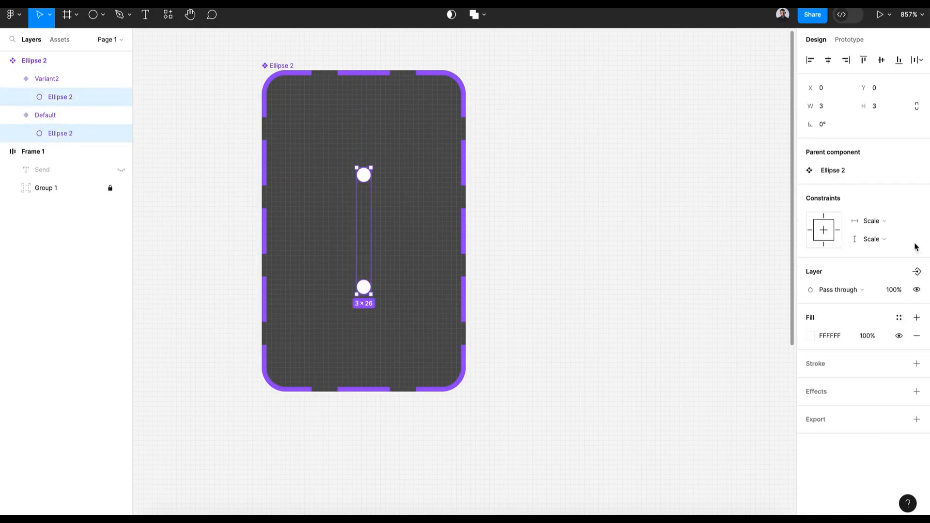
click(893, 225)
click(884, 208)
click(884, 239)
click(884, 226)
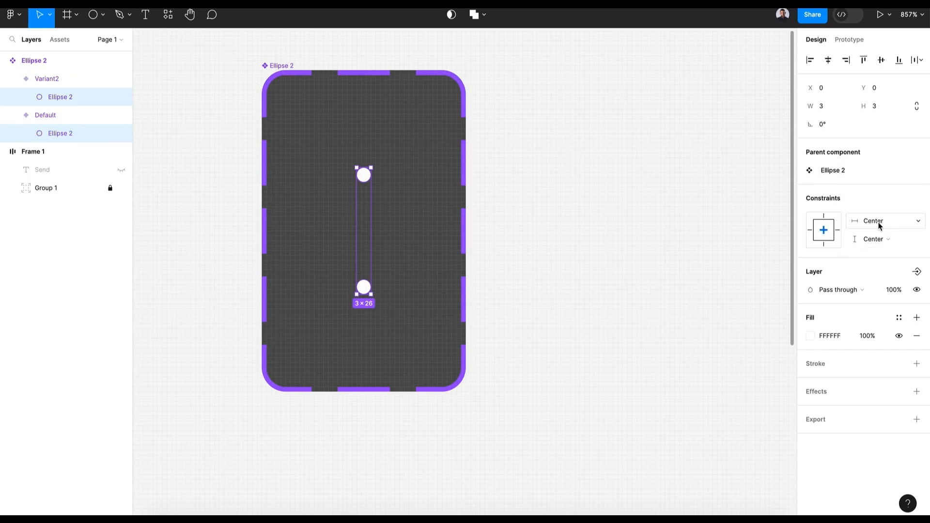
click(67, 116)
shift+click(59, 84)
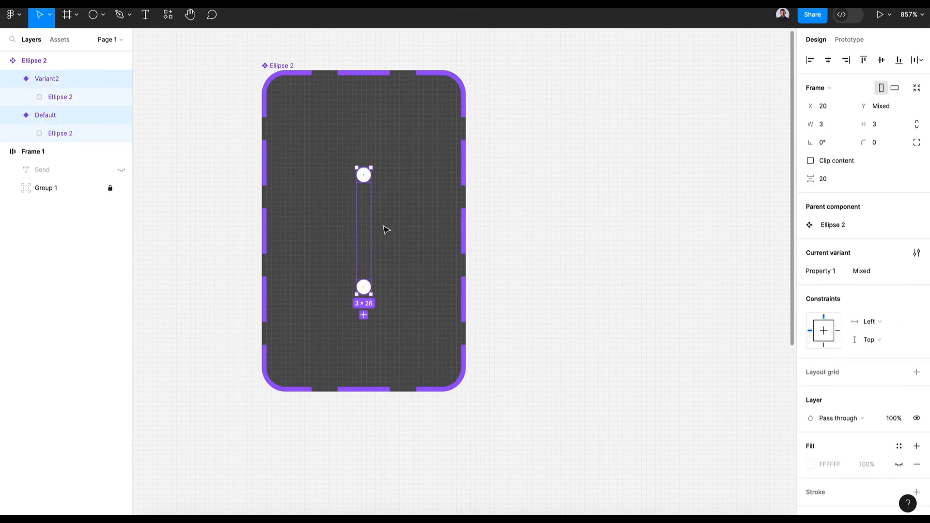
drag(365, 168, 367, 115)
click(402, 148)
key(ctrl+z)
key(ctrl+z)
- Set the height of both the Default and Variant2 frames to 11
click(370, 177)
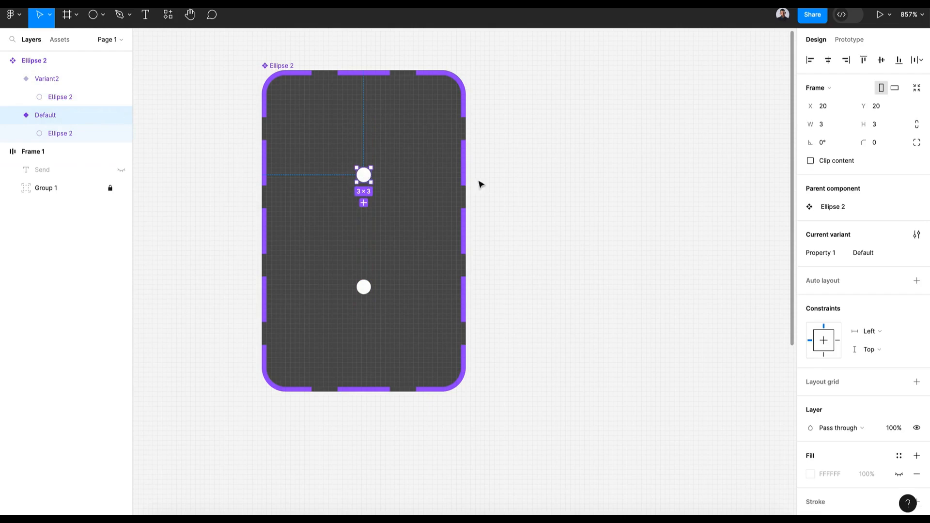
click(880, 127)
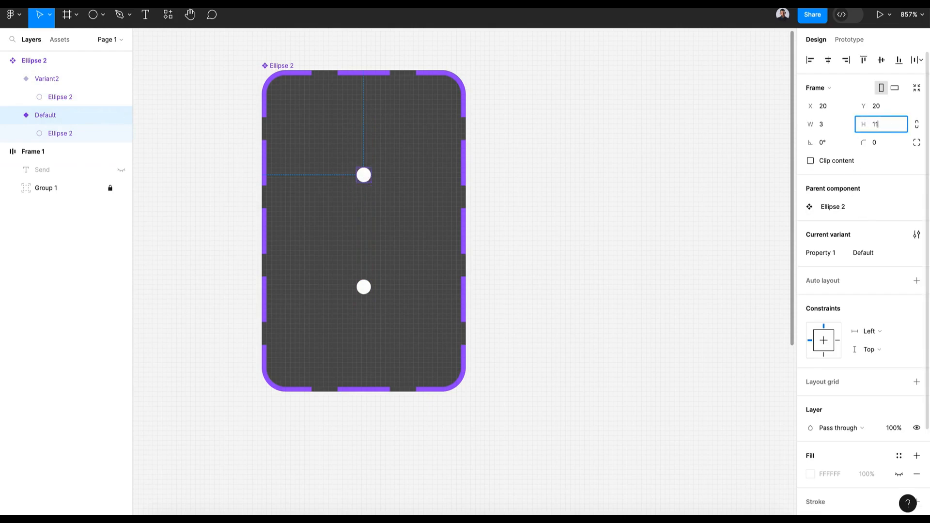
key(Return)
click(363, 287)
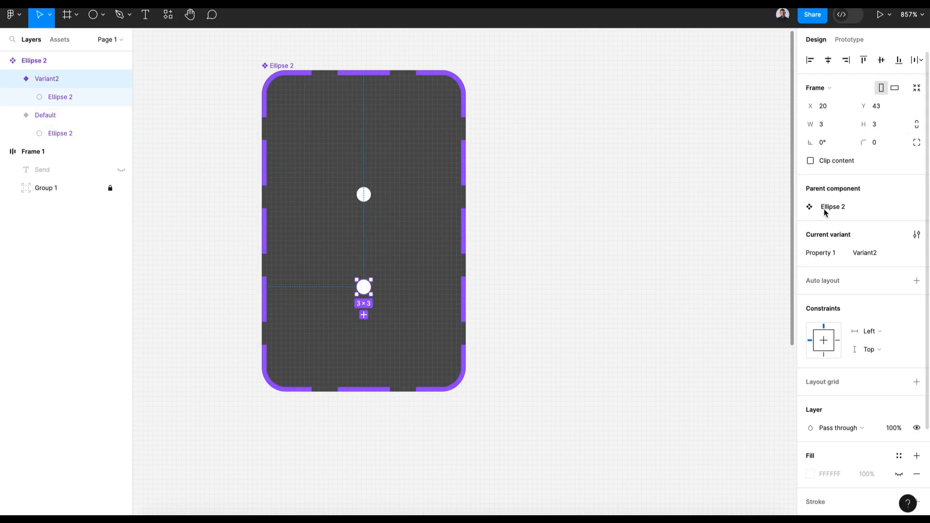
click(879, 127)
text(11)
key(Return)
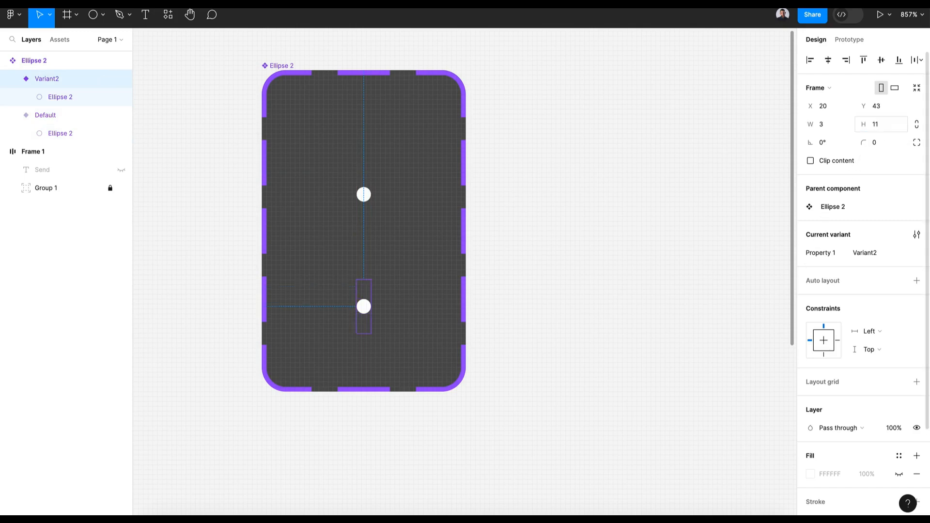
- Align the circle inside the Default variant to the bottom of its frame
double_click(363, 194)
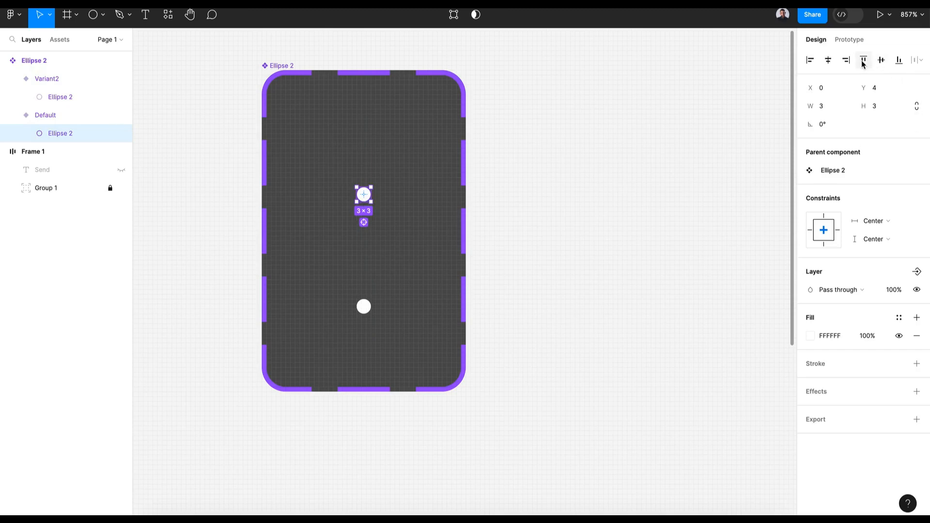
click(899, 60)
click(363, 197)
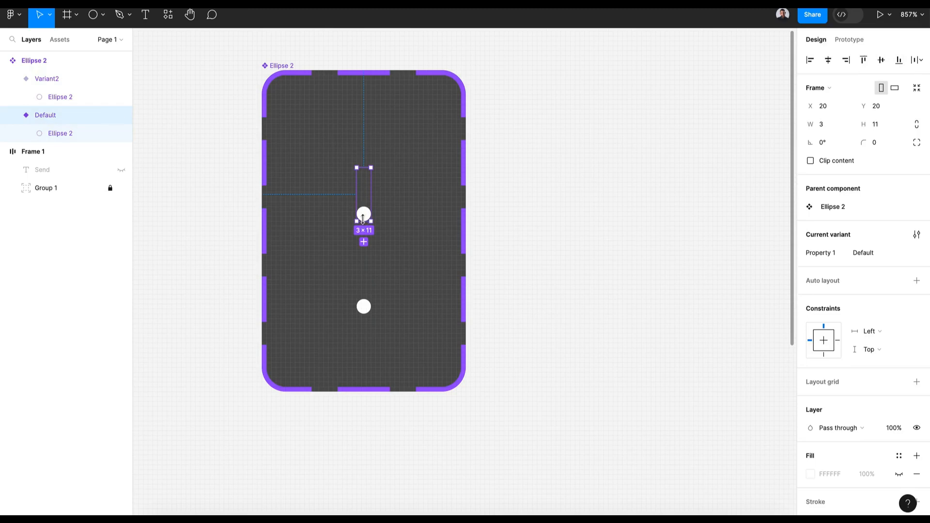
- Align the circle inside Variant2 to the top of its frame
click(364, 314)
click(363, 310)
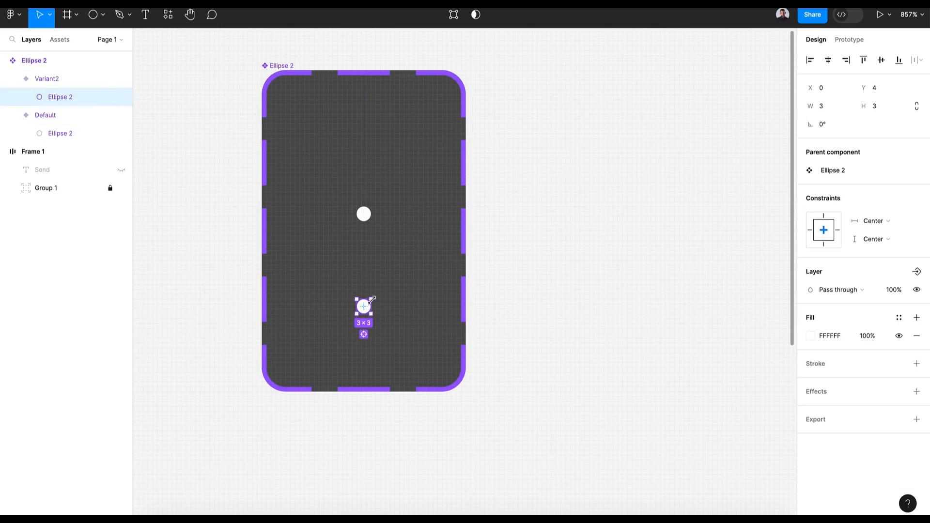
click(863, 60)
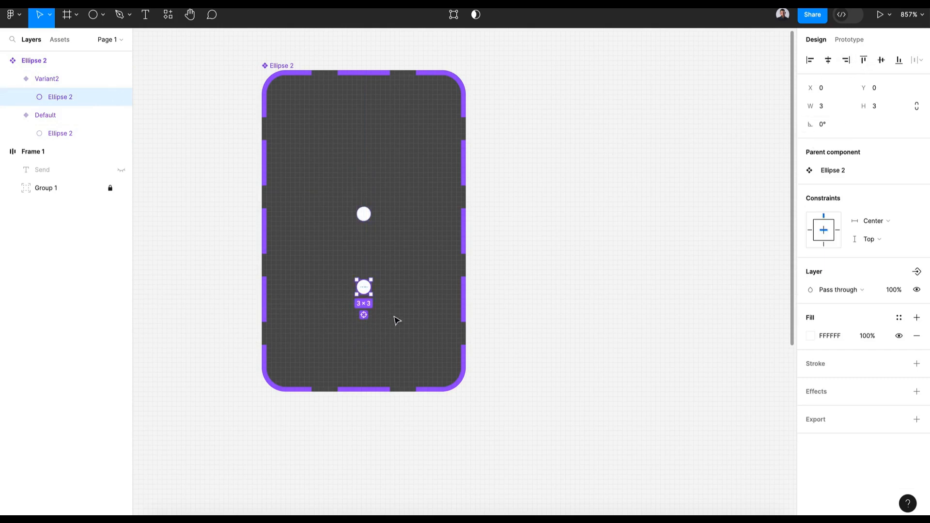
click(371, 318)
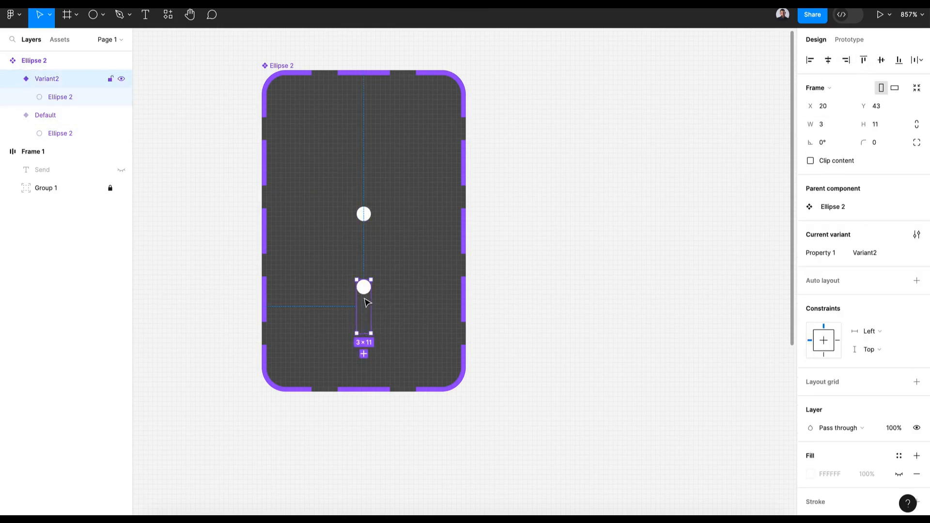
- Move Variant2 beside the Default variant at X 30, Y 20, level with it
click(369, 217)
drag(368, 306, 419, 196)
click(416, 198)
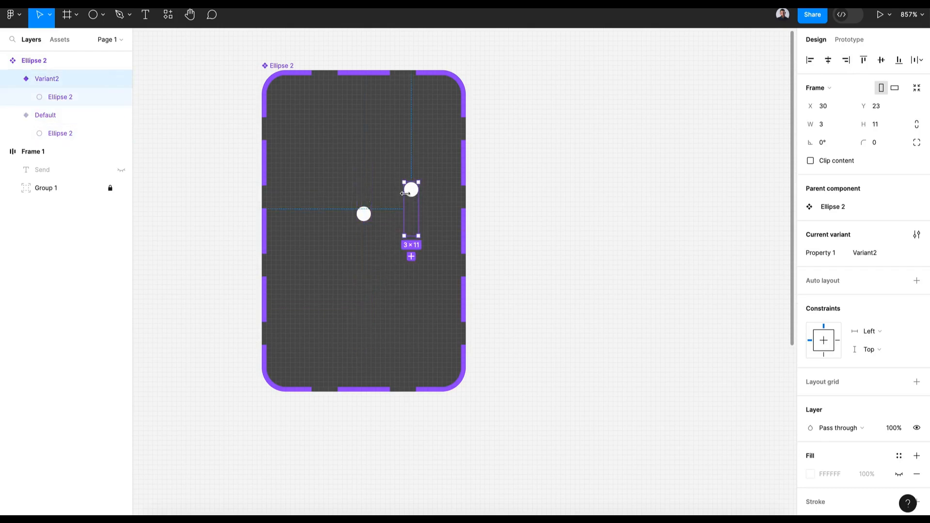
drag(412, 194, 410, 178)
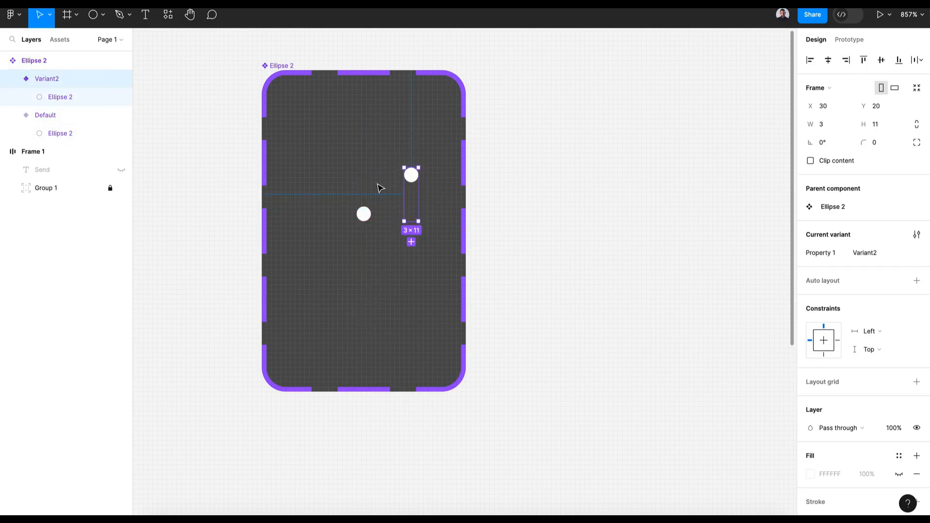
click(372, 209)
click(417, 199)
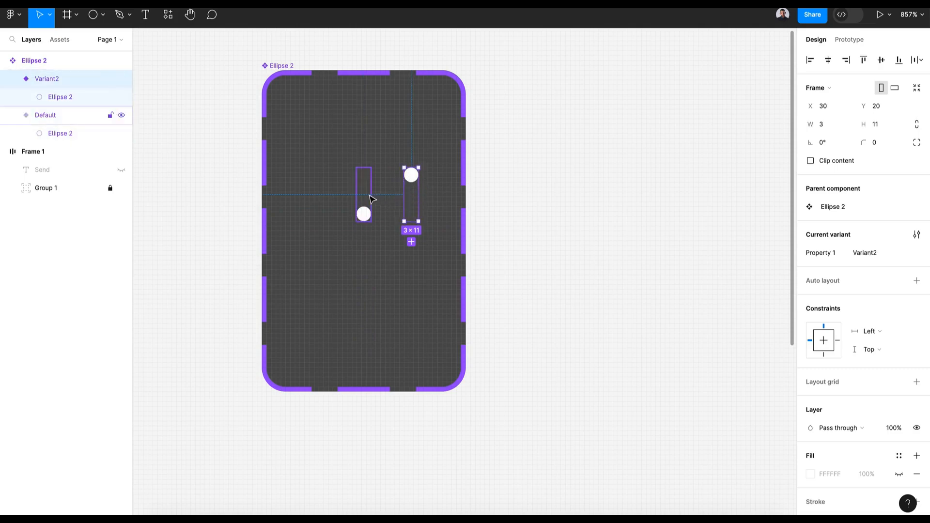
- Check the circle's position and the frame size in both the Default and Variant2 variants of the component set
click(376, 198)
click(412, 189)
click(371, 215)
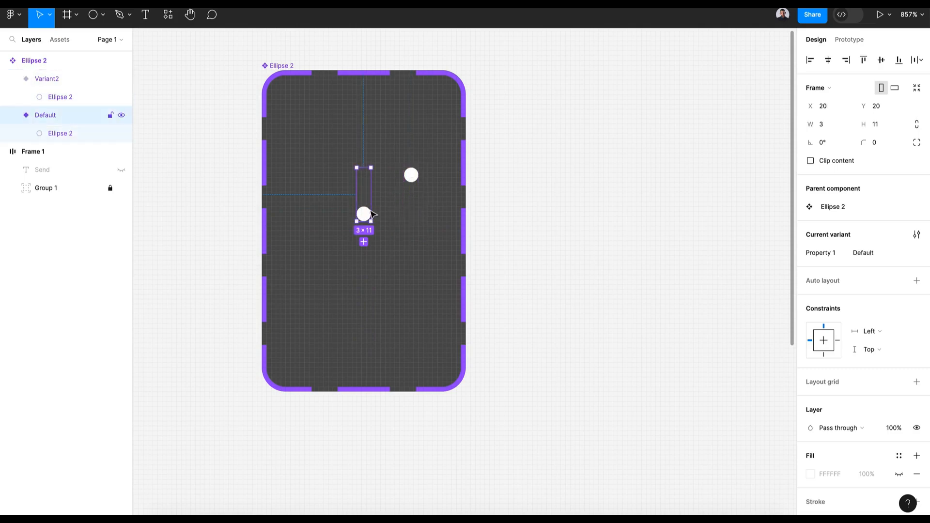
click(368, 216)
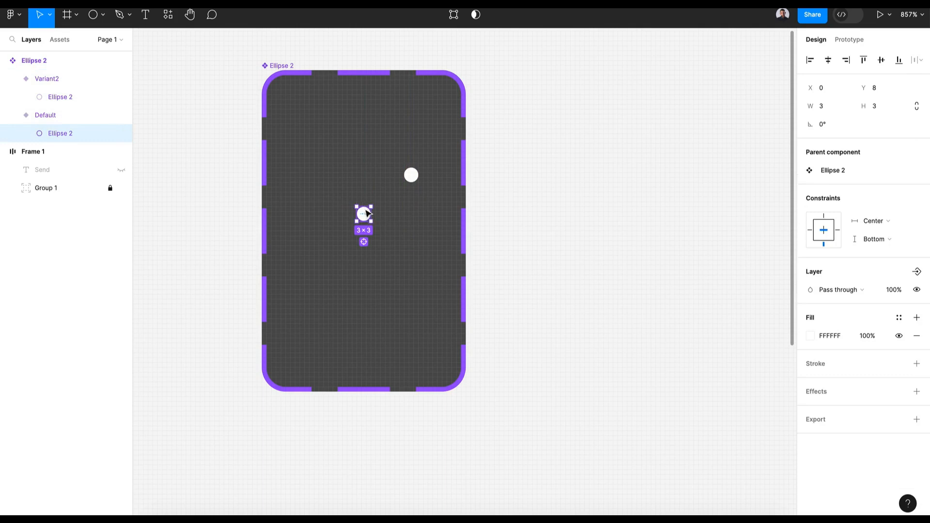
click(417, 180)
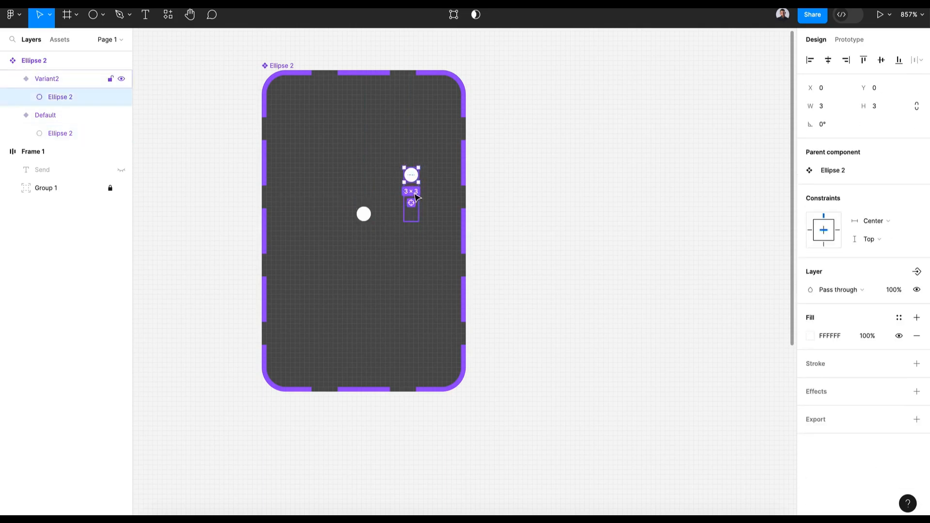
click(425, 207)
click(306, 75)
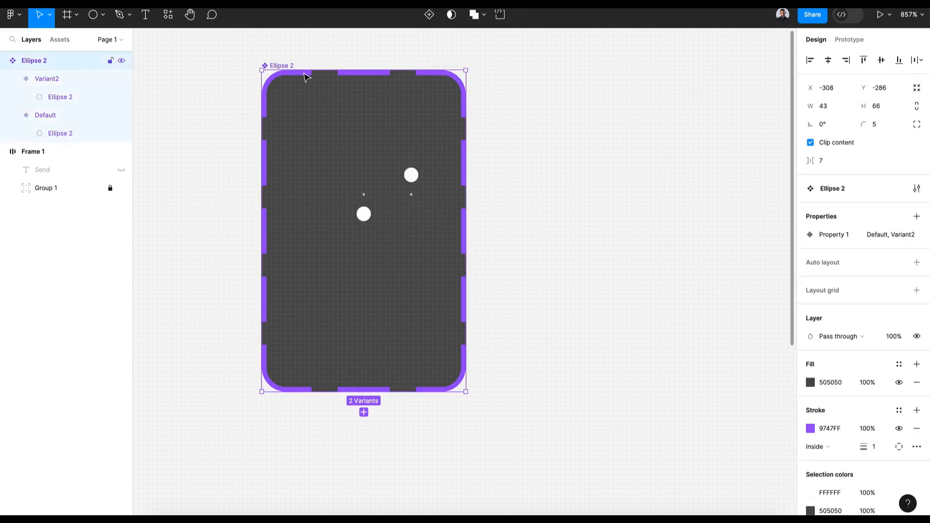
click(365, 207)
click(412, 199)
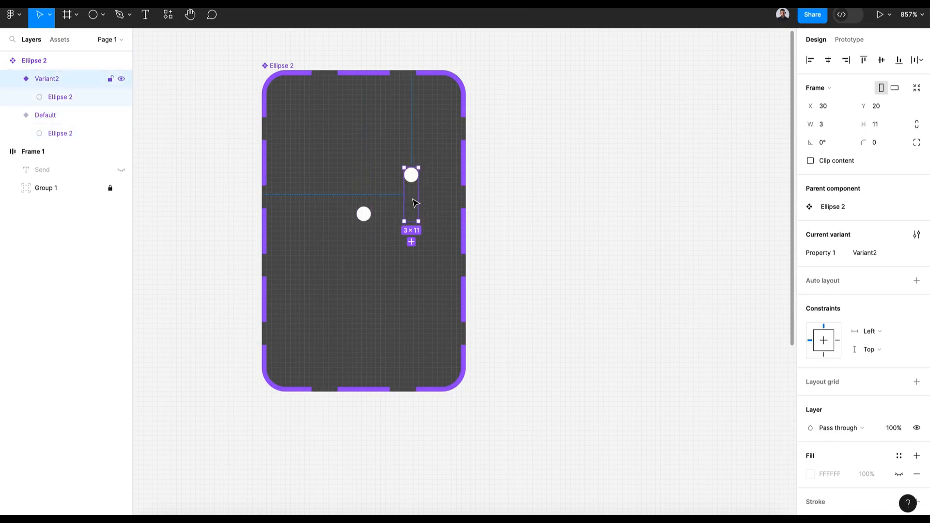
- Move both variants together nearer the component set's upper-left corner and shrink the set to about 35 by 37
shift+click(370, 202)
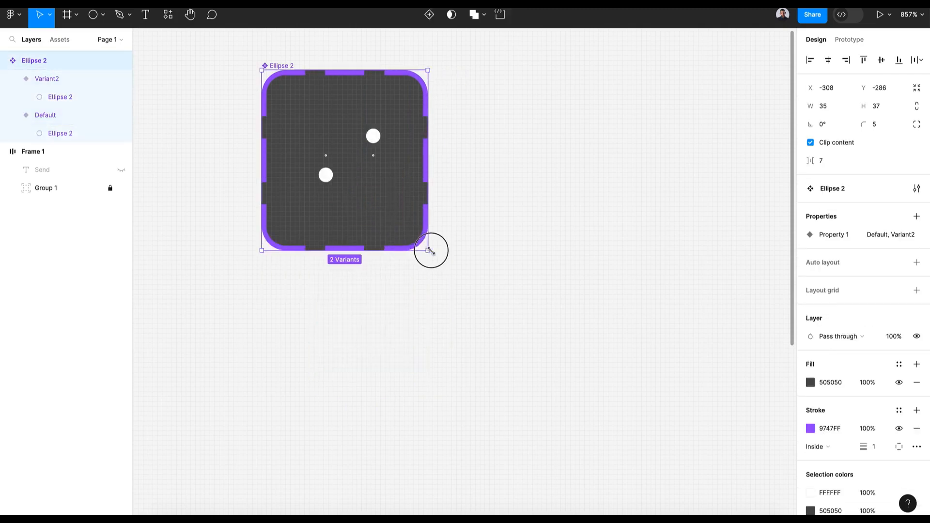
drag(429, 251, 432, 252)
- Add a prototype interaction changing the Default variant to Variant2, with the After delay trigger and Smart animate
click(838, 41)
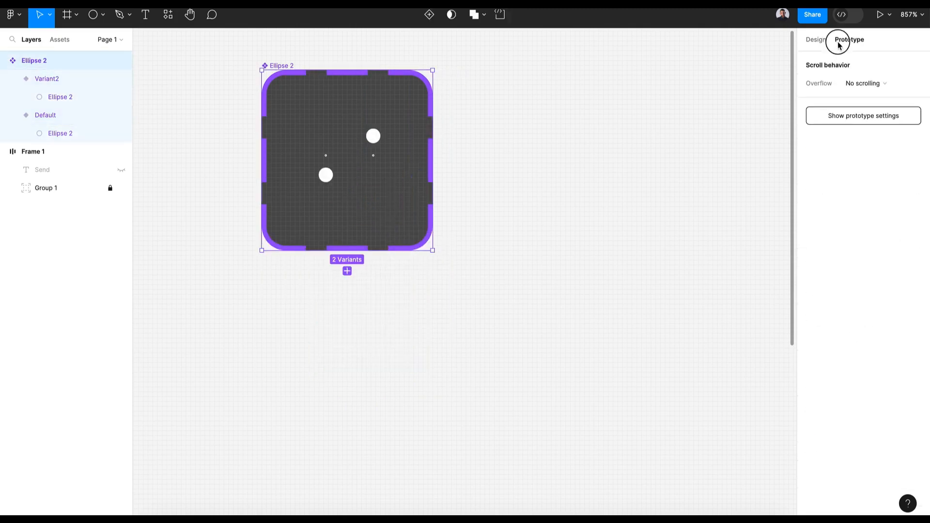
click(326, 175)
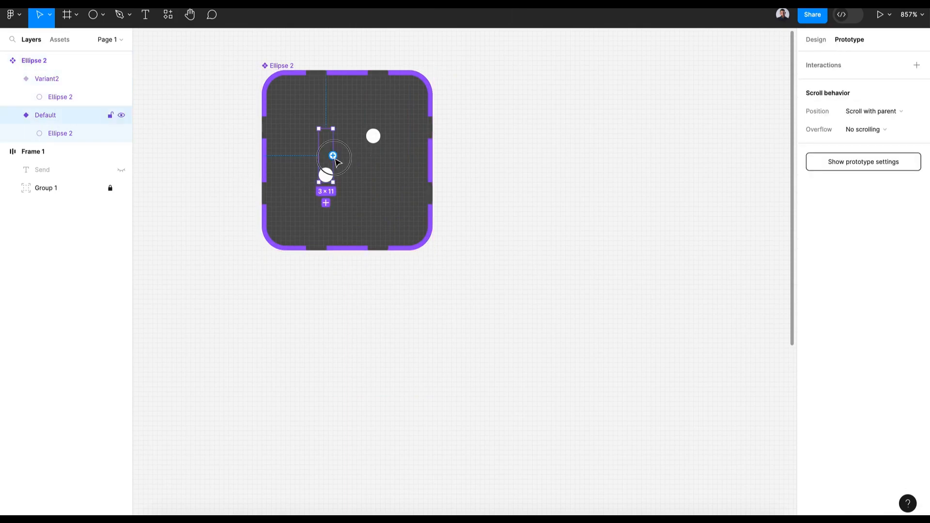
drag(333, 156, 376, 166)
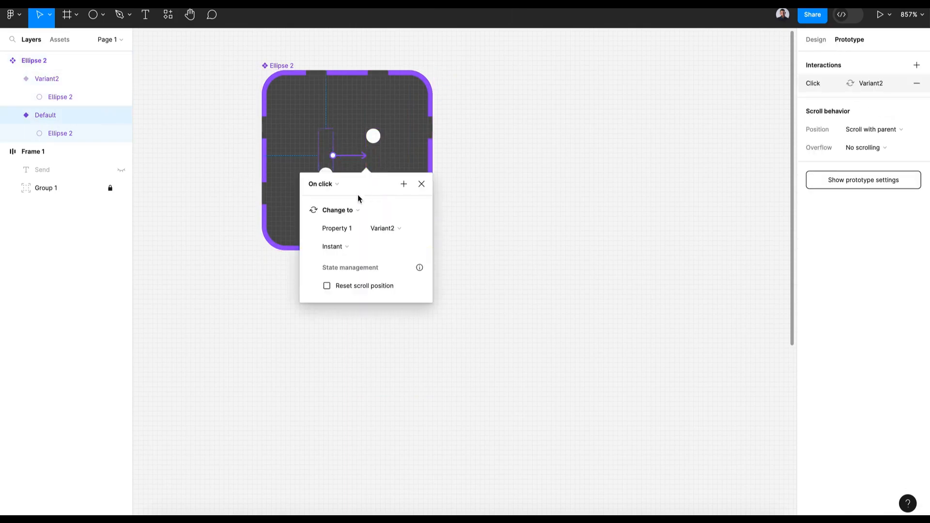
click(320, 184)
click(327, 329)
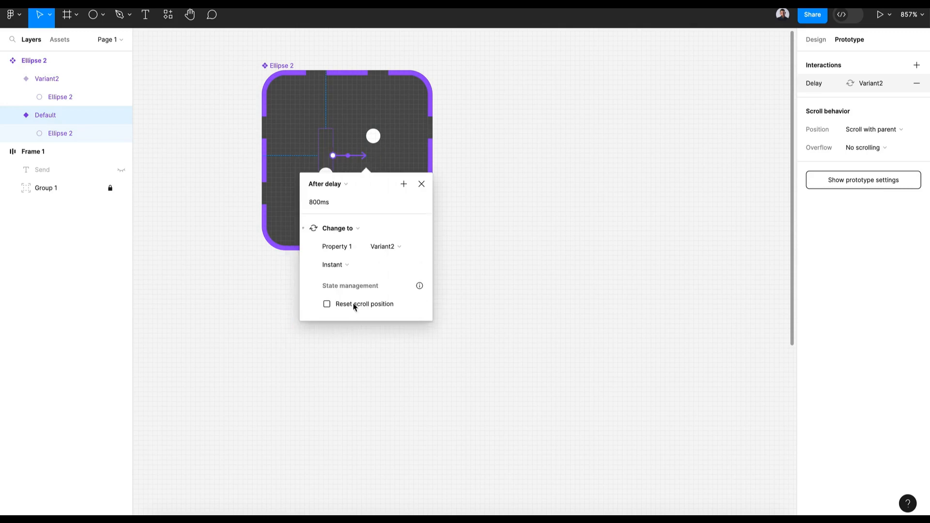
click(353, 265)
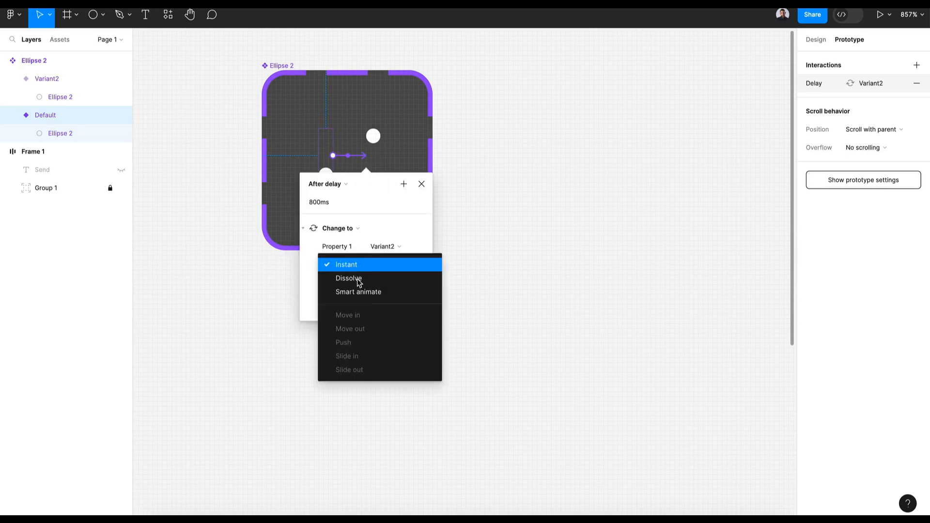
click(358, 291)
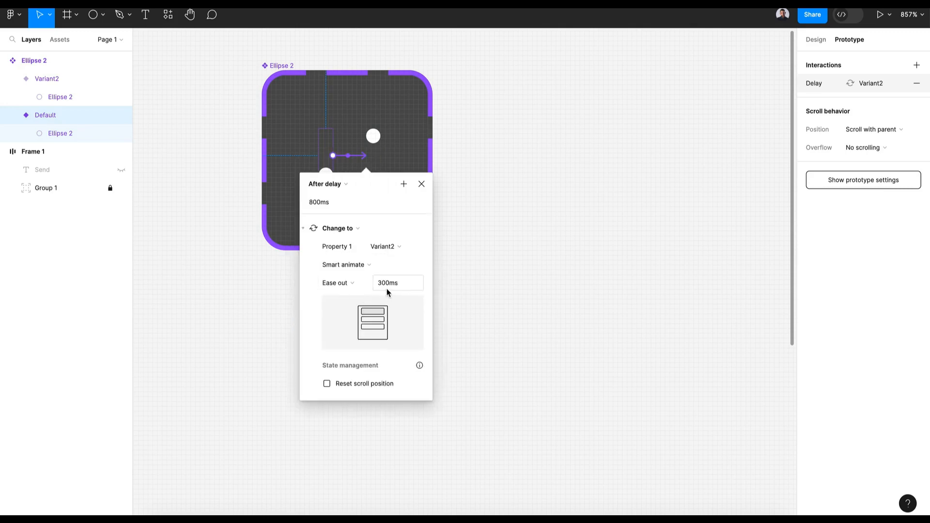
click(421, 184)
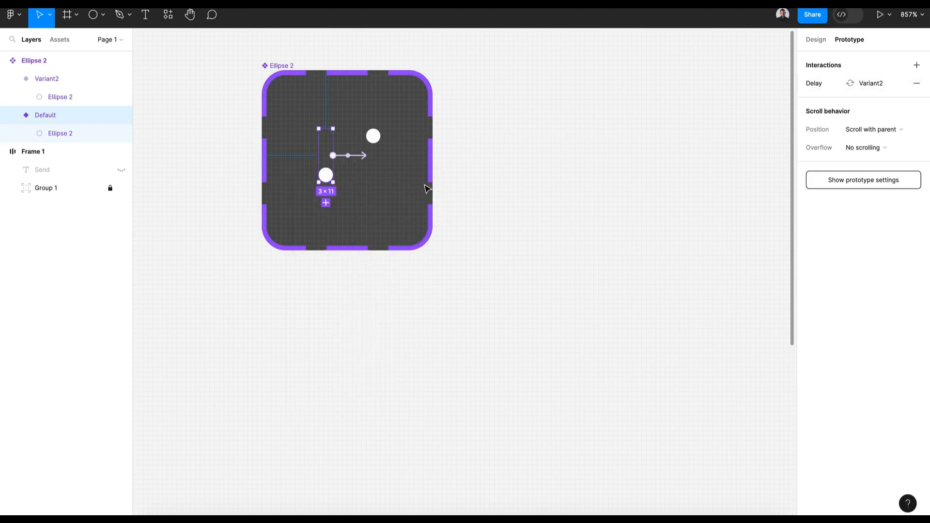
- Add a return interaction changing Variant2 to the Default variant with the After delay trigger
click(373, 167)
drag(366, 156, 323, 173)
click(292, 184)
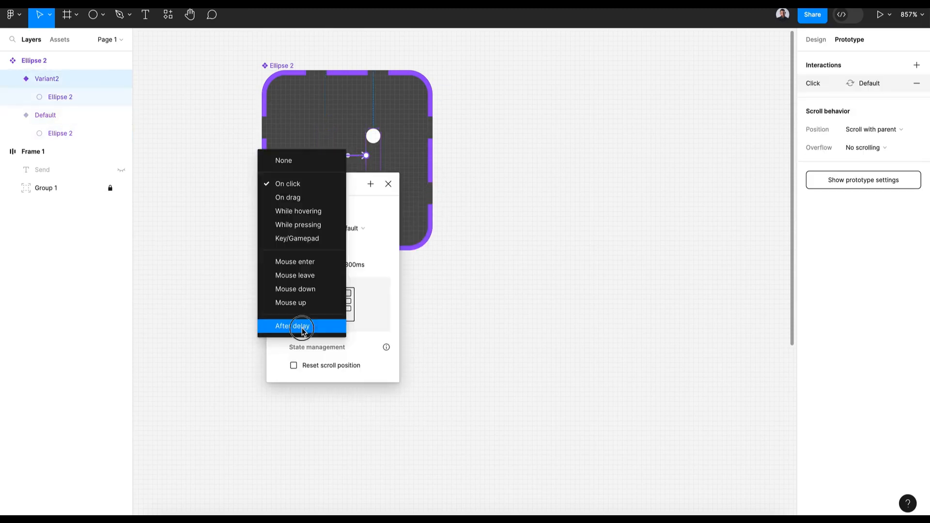
click(300, 328)
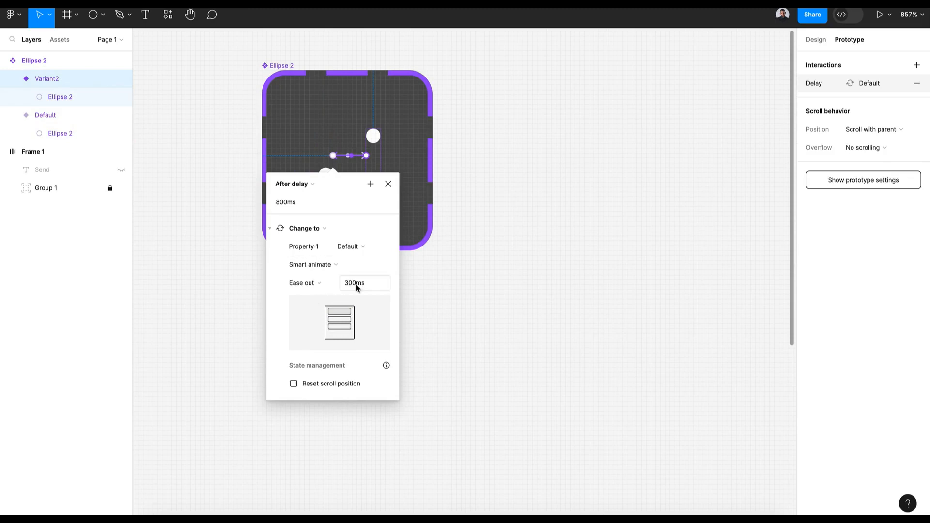
- Set the delay of the Variant2-to-Default interaction to 1 ms
click(290, 203)
drag(289, 203, 273, 205)
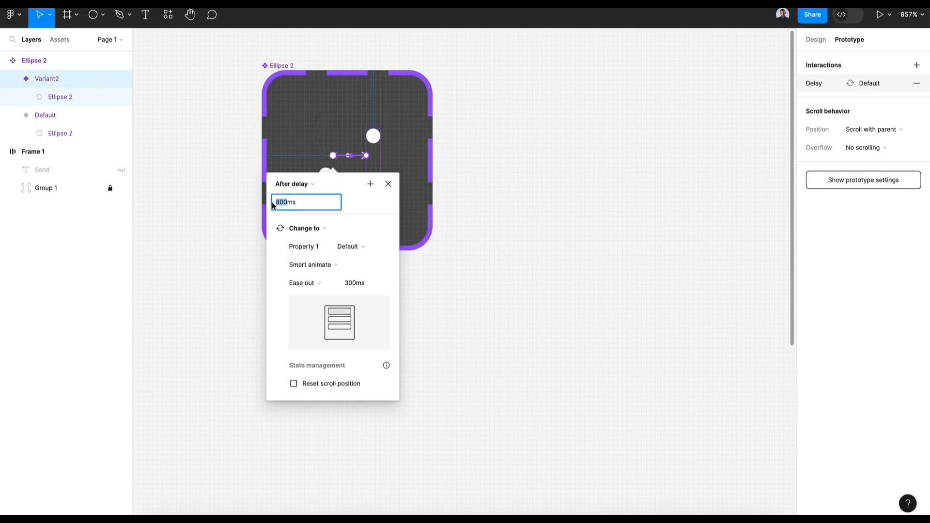
text(1)
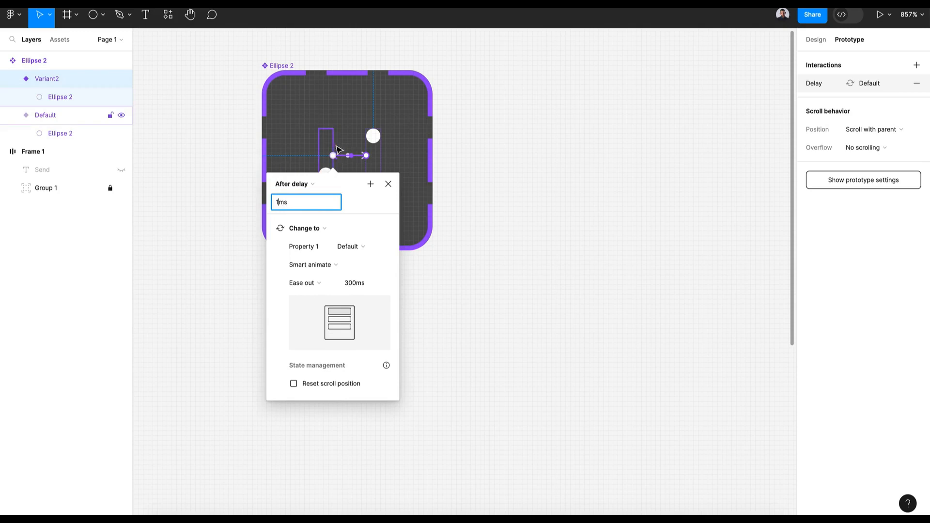
click(359, 200)
- Change the delay time of the Default-to-Variant2 interaction
click(346, 156)
click(348, 158)
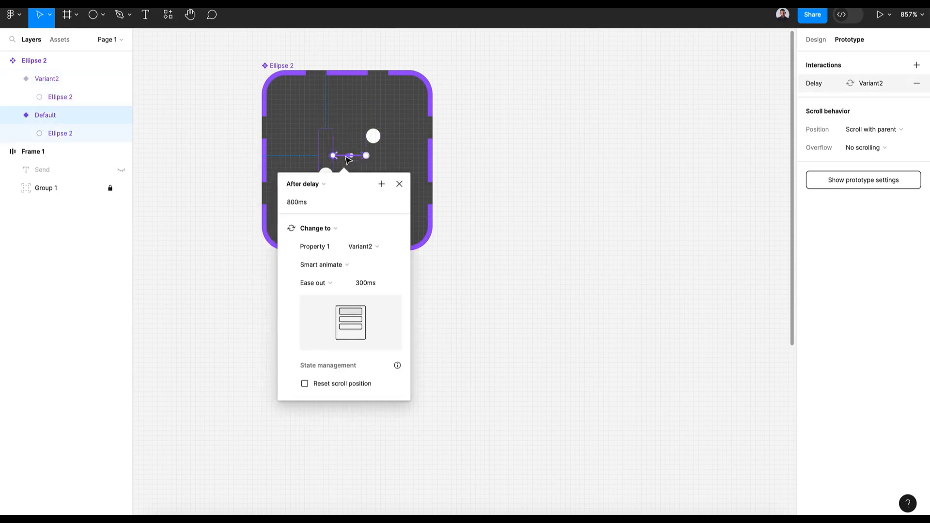
click(291, 203)
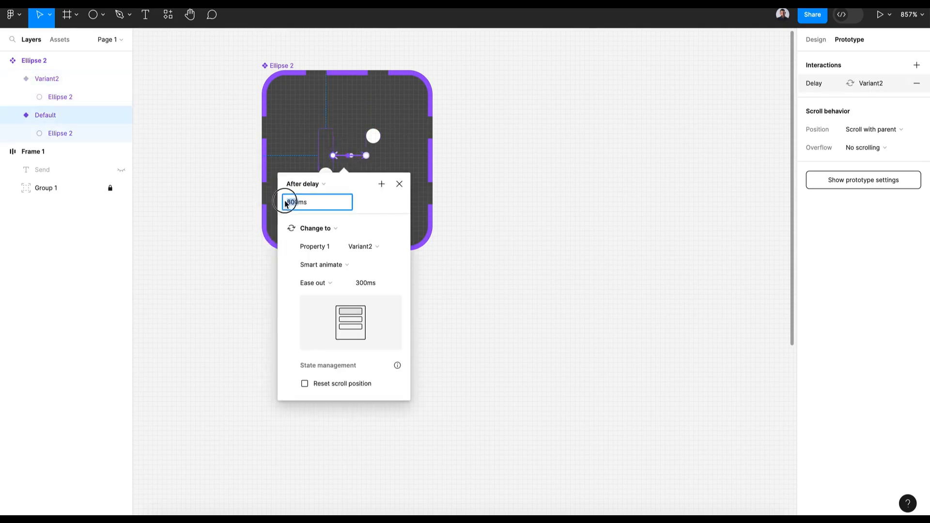
click(374, 217)
click(458, 285)
- Draw a test frame about 43 by 37 beside the Ellipse 2 component set
scroll(458, 285, down, 3)
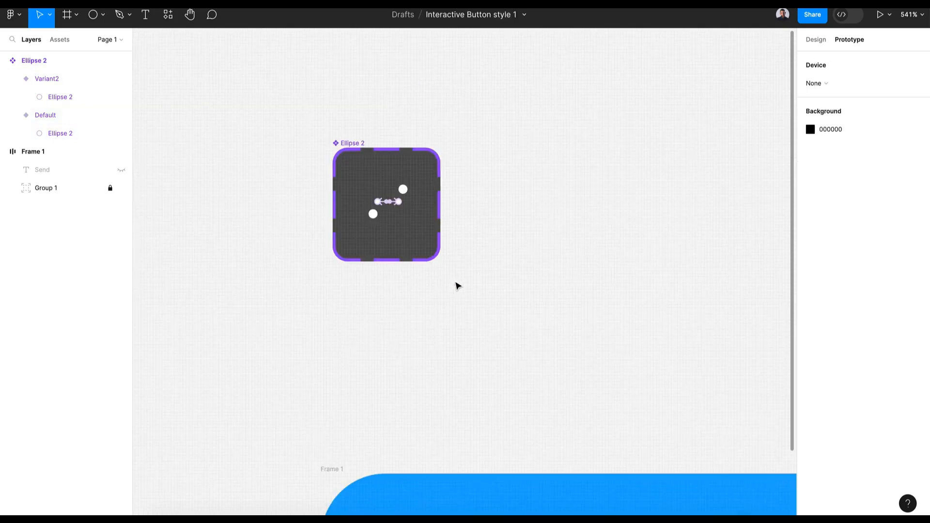
scroll(348, 132, right, 2)
click(76, 15)
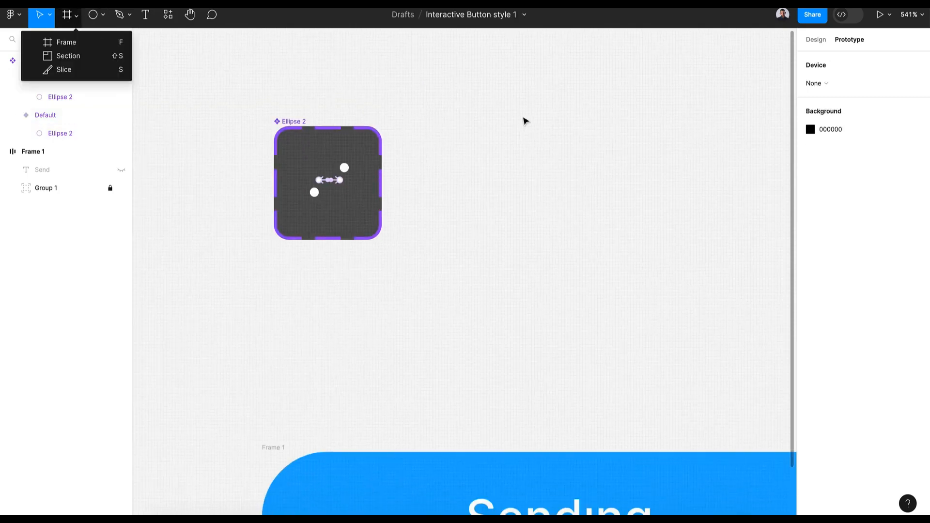
click(118, 44)
drag(453, 132, 582, 246)
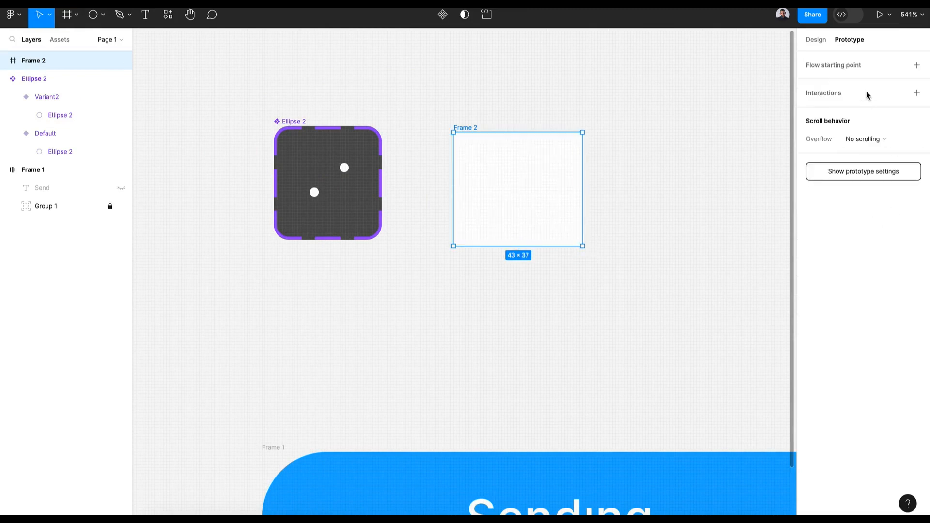
- Fill the test frame with dark grey 484848
click(816, 40)
click(810, 309)
drag(697, 304, 664, 330)
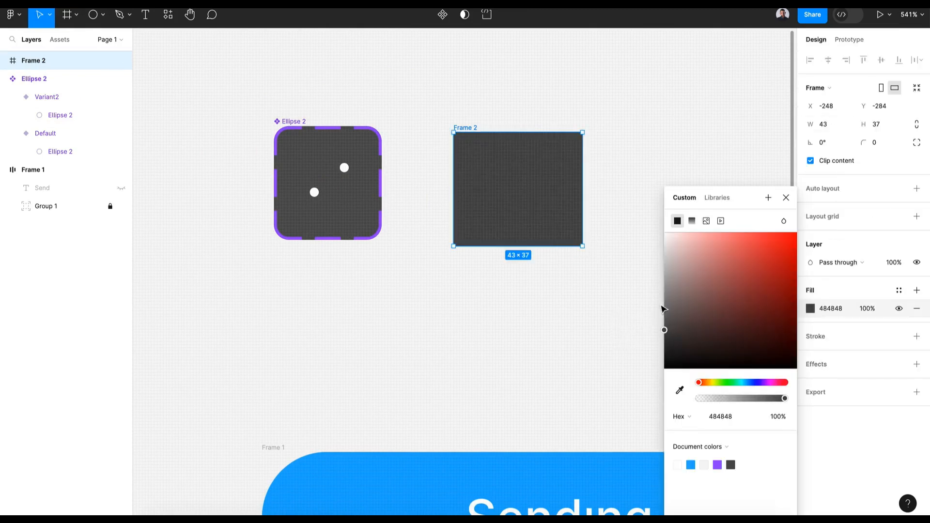
click(786, 197)
key(Escape)
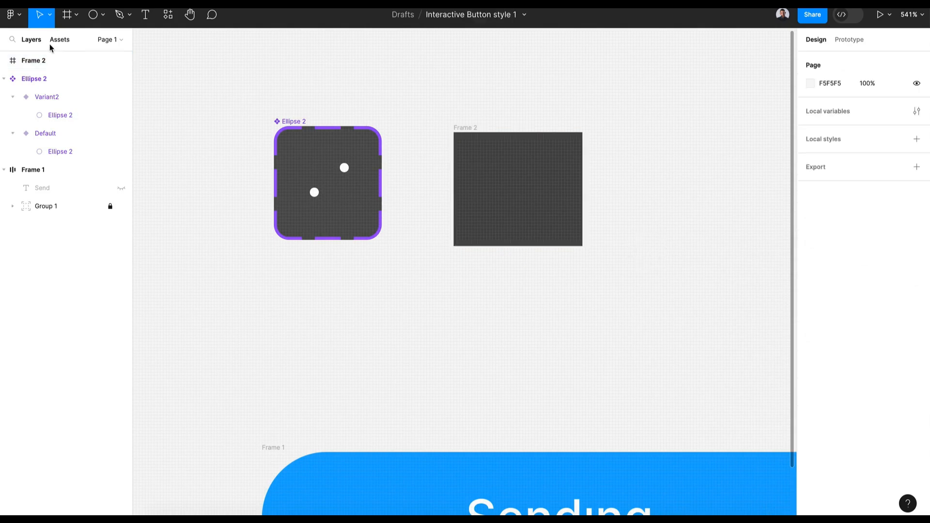
- Place an instance of the local Ellipse 2 component near the middle of the grey test frame and select the frame
click(52, 40)
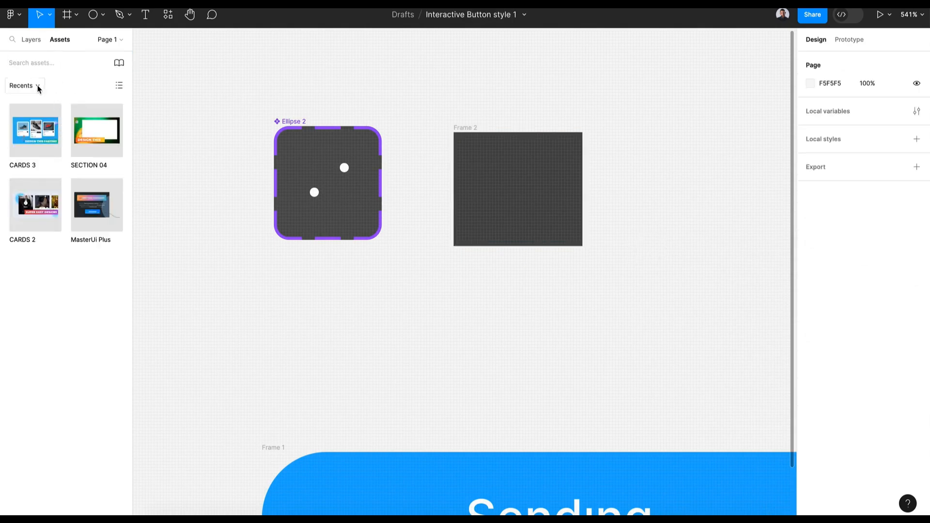
click(38, 86)
click(40, 71)
drag(35, 150, 517, 194)
click(553, 157)
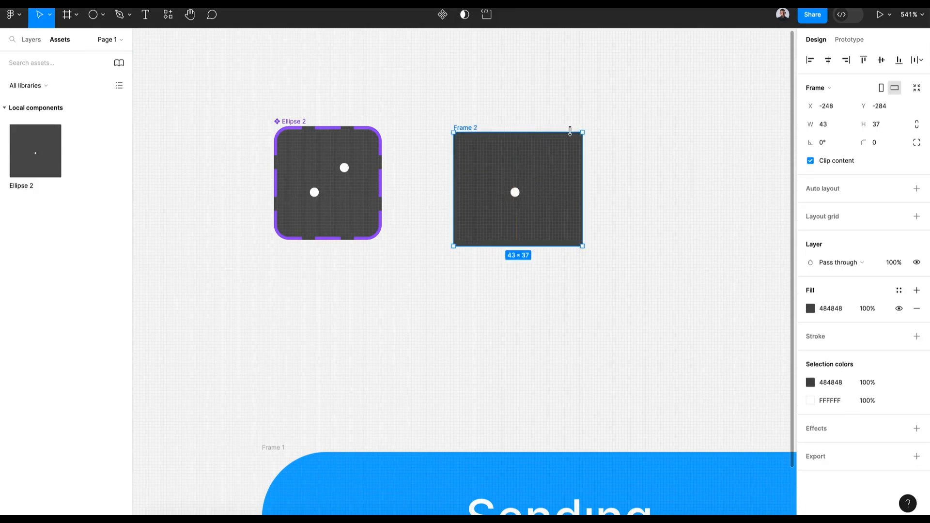
- Preview the test frame to check the moving dot animation
click(889, 14)
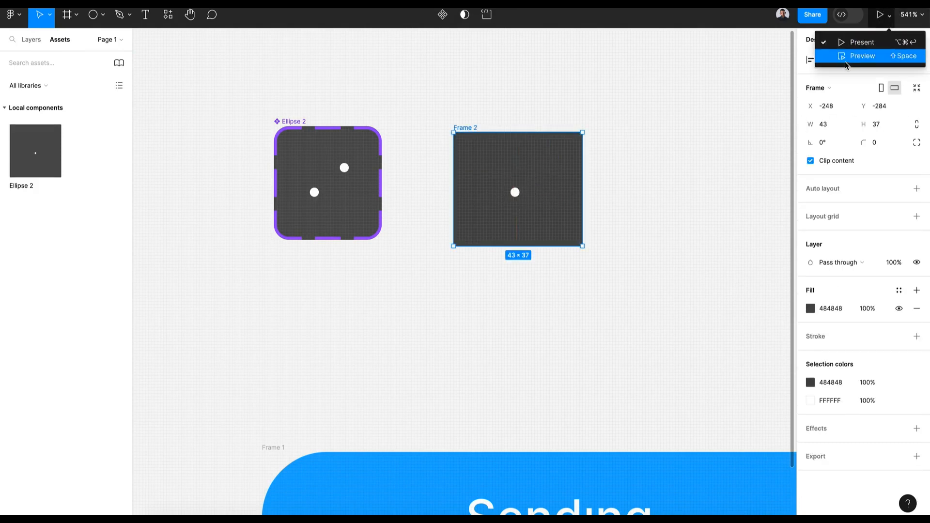
click(862, 55)
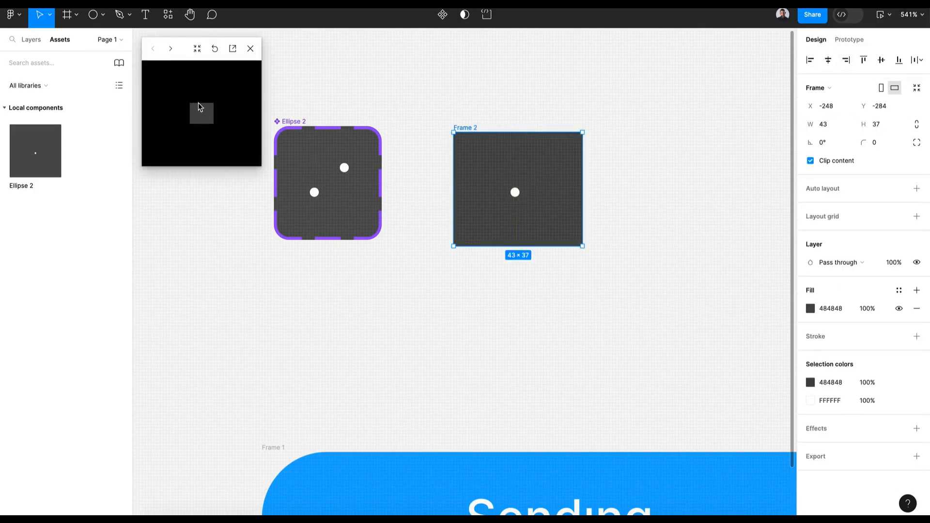
click(232, 48)
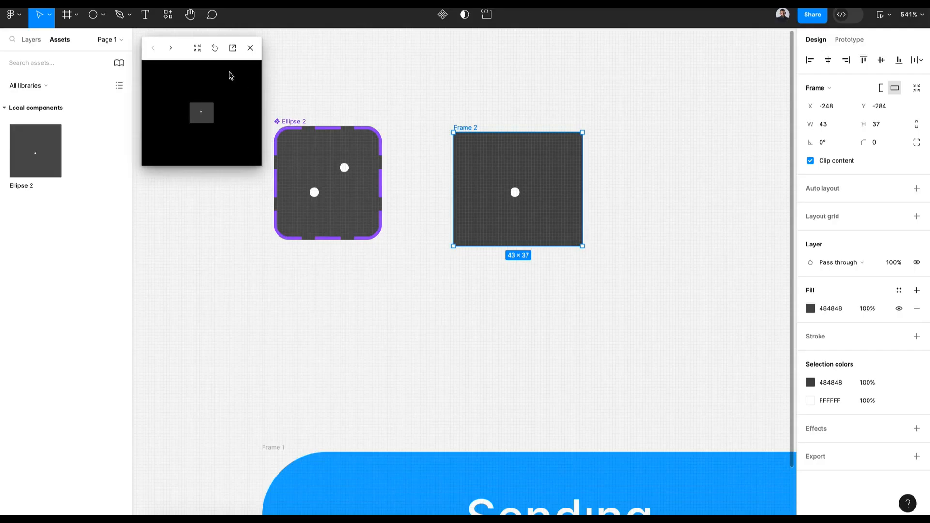
- Close the preview and delete the test frame with its dot instance
click(251, 48)
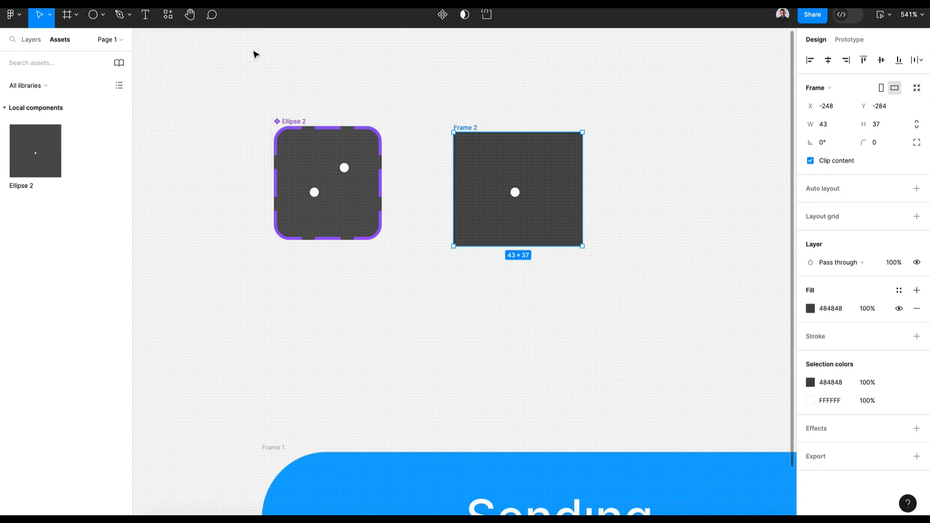
key(Delete)
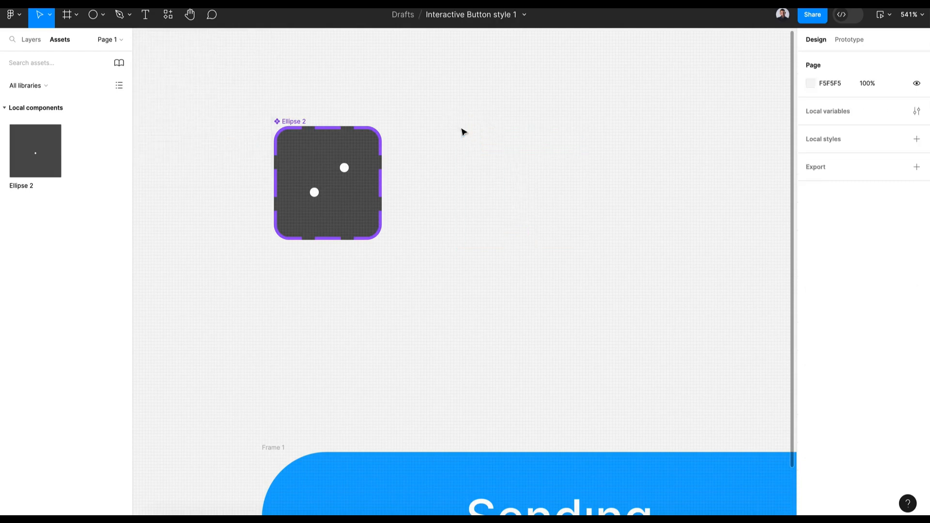
- Insert an Ellipse 2 instance into the blue button frame and give it absolute position
scroll(512, 226, down, 5)
drag(35, 156, 492, 323)
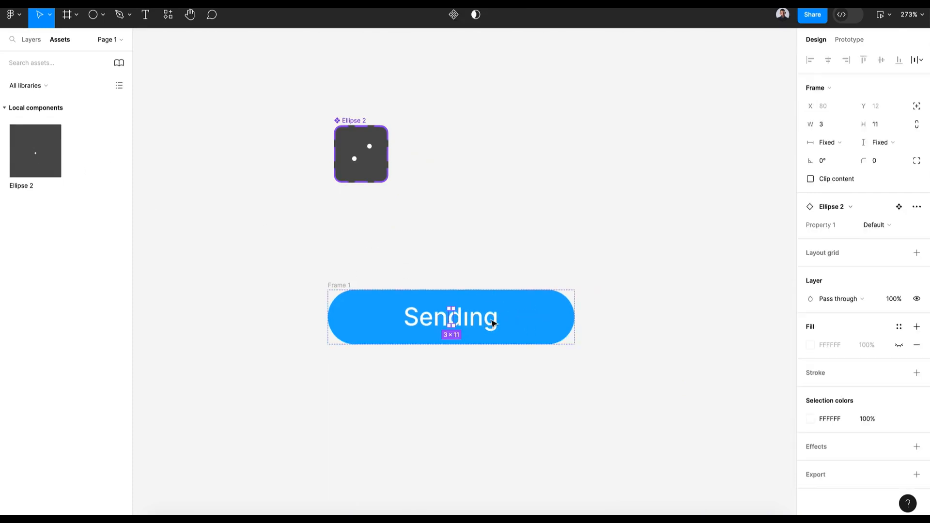
click(915, 108)
- Move the Ellipse 2 instance to X 90, Y 1 so its dot sits over the "i" in "Sending"
scroll(436, 334, up, 5)
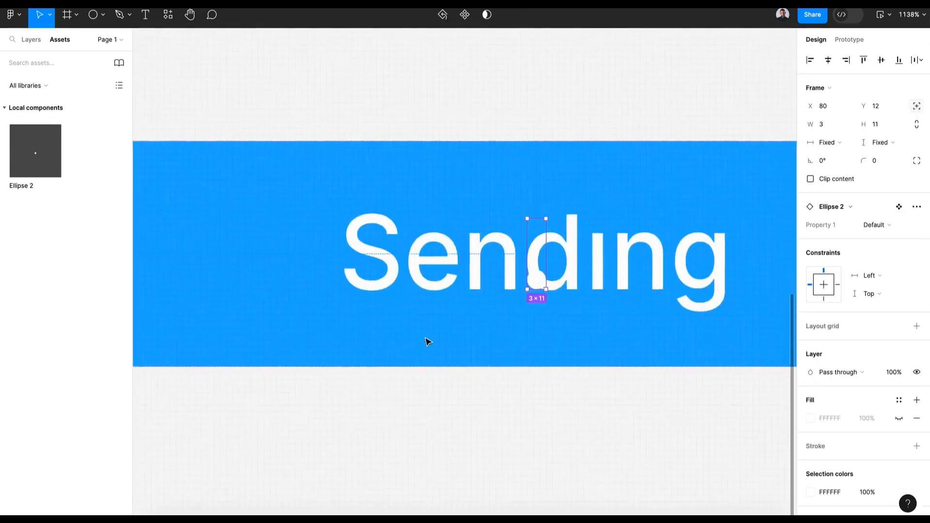
drag(464, 272, 466, 270)
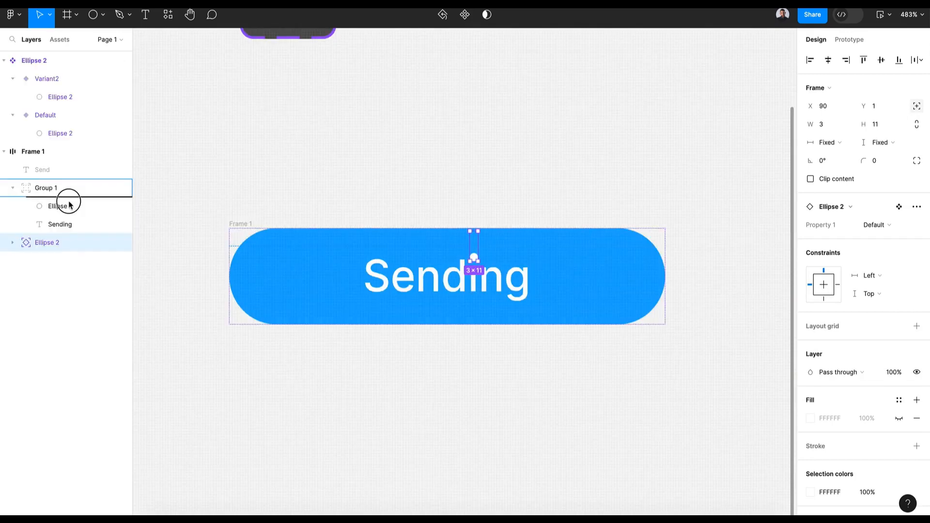
- Move the Ellipse 2 instance layer into Group 1, above Ellipse 1
click(65, 237)
click(63, 212)
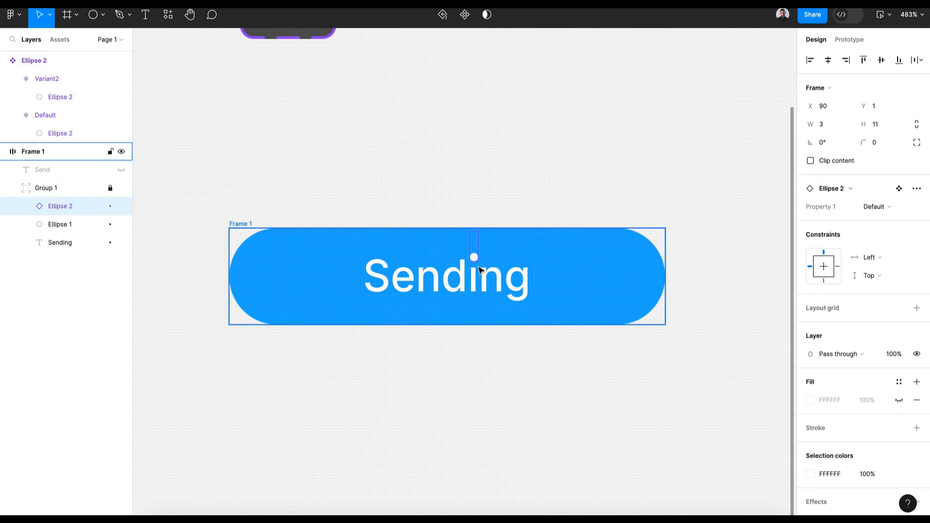
- Inspect the Sending, Ellipse 1 and Ellipse 2 layers that make up Group 1
click(519, 290)
click(54, 212)
click(77, 241)
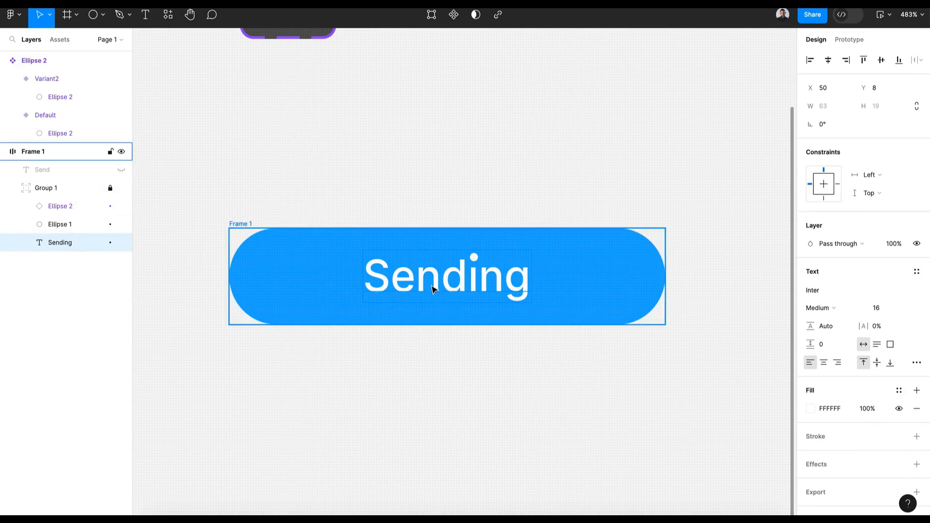
click(69, 225)
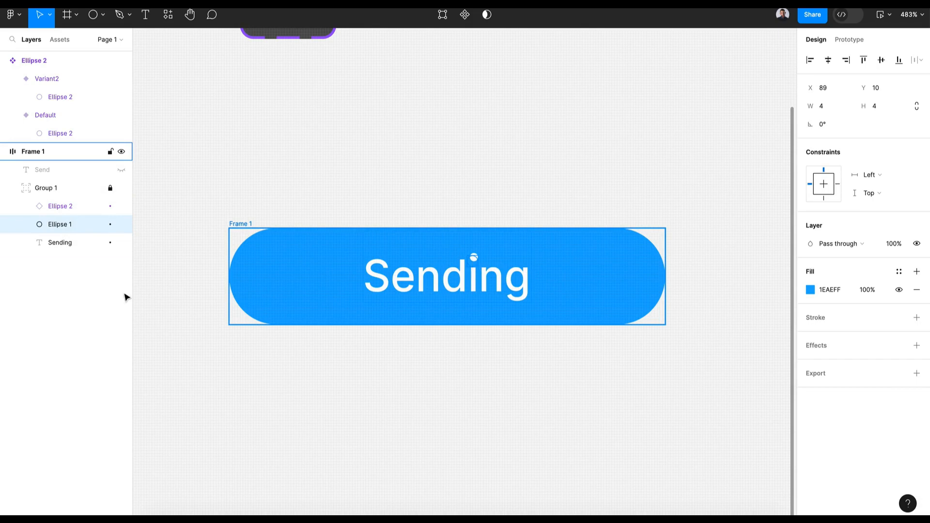
click(66, 208)
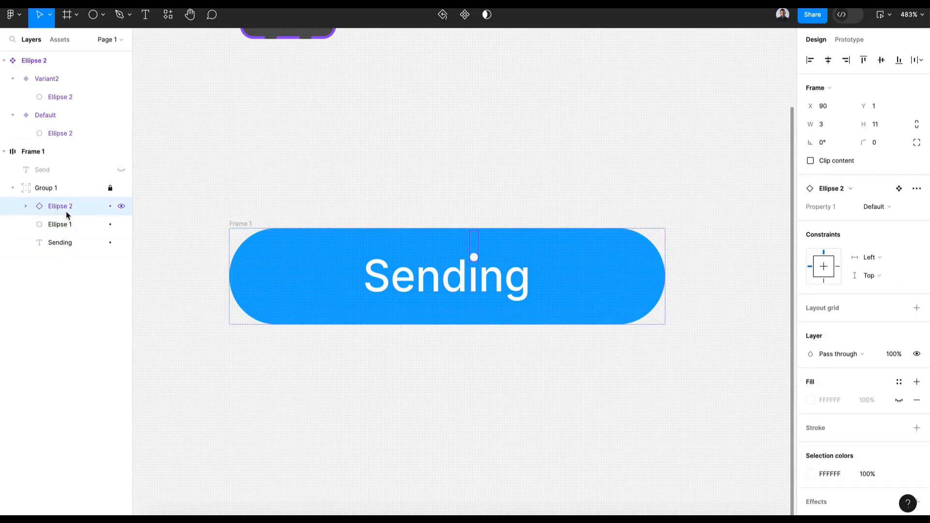
click(450, 386)
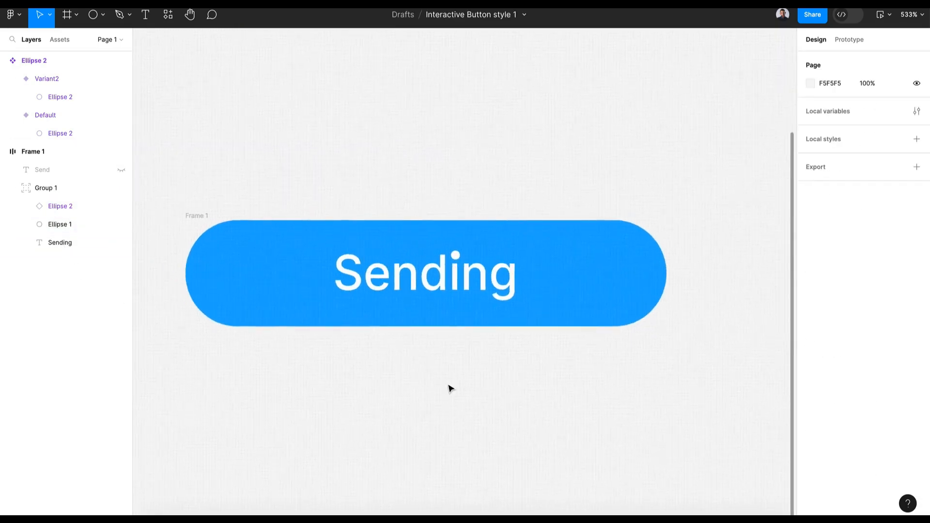
- Set the blue button frame's height to 44 and reposition Group 1 to Y 5 inside it
scroll(442, 385, down, 4)
click(474, 341)
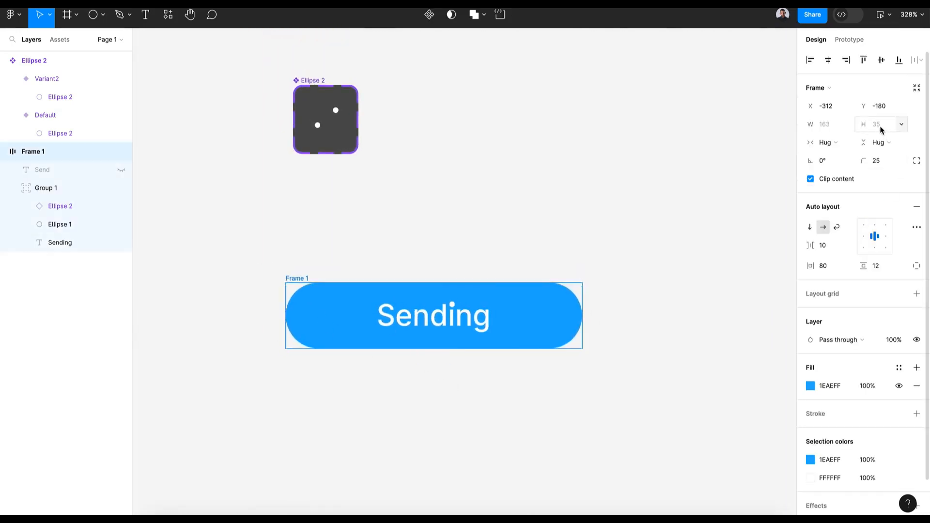
click(880, 127)
text(44)
key(Return)
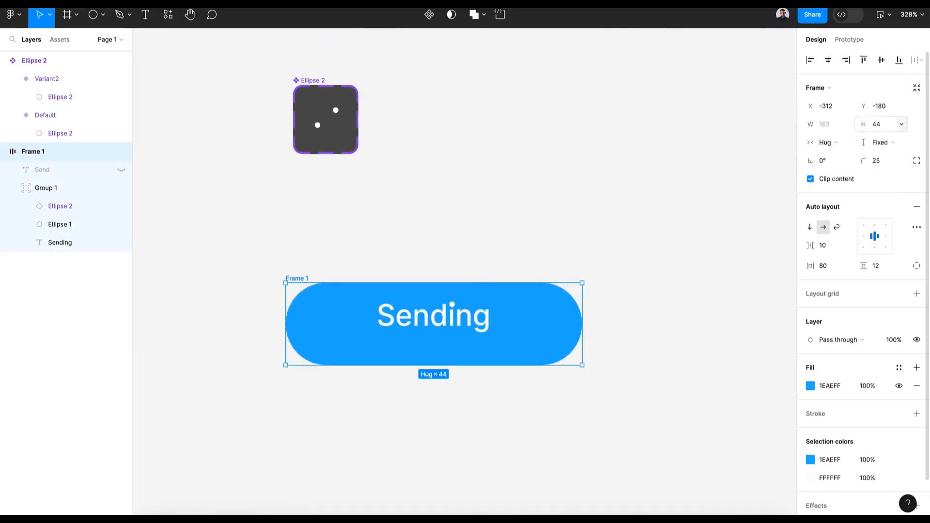
click(466, 327)
click(466, 327)
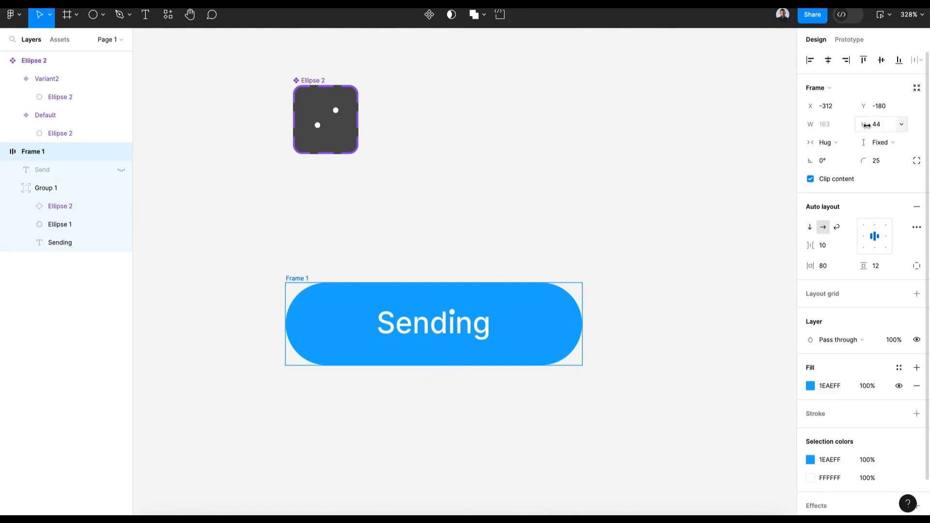
click(461, 327)
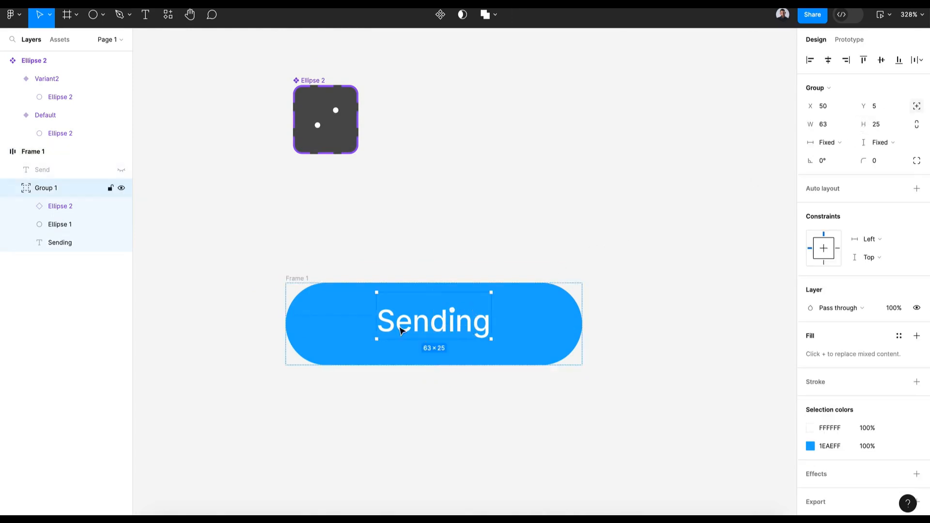
- Show the Send text layer and move Group 1 down to Y 45, outside the button's visible area
click(121, 170)
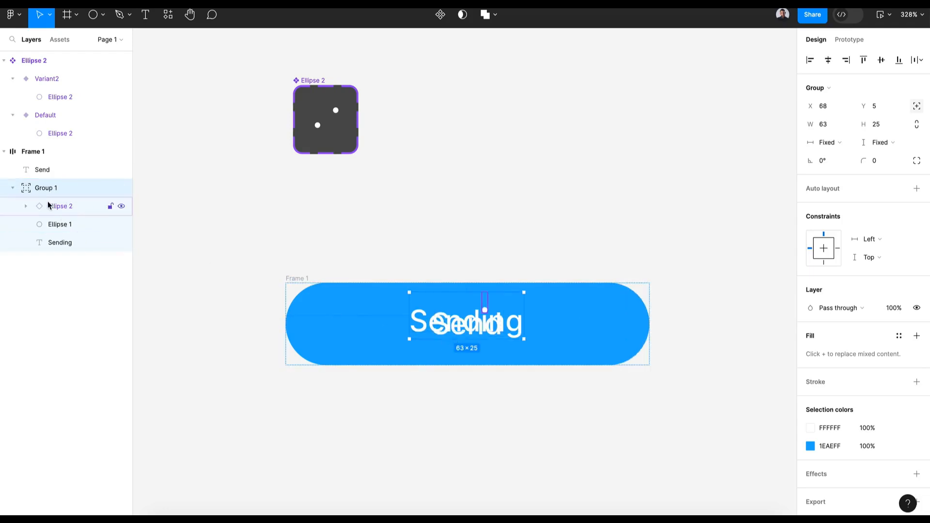
drag(455, 328, 483, 349)
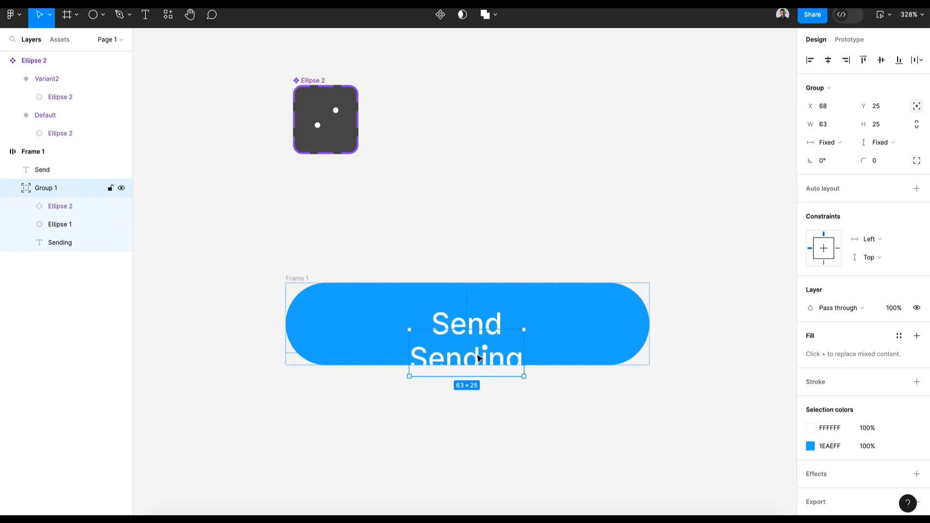
key(shift+Down)
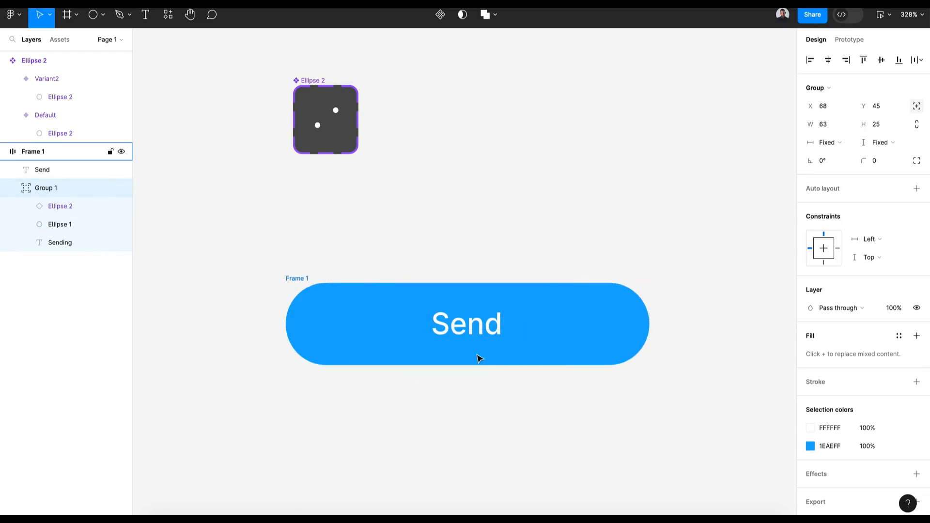
click(293, 278)
click(504, 258)
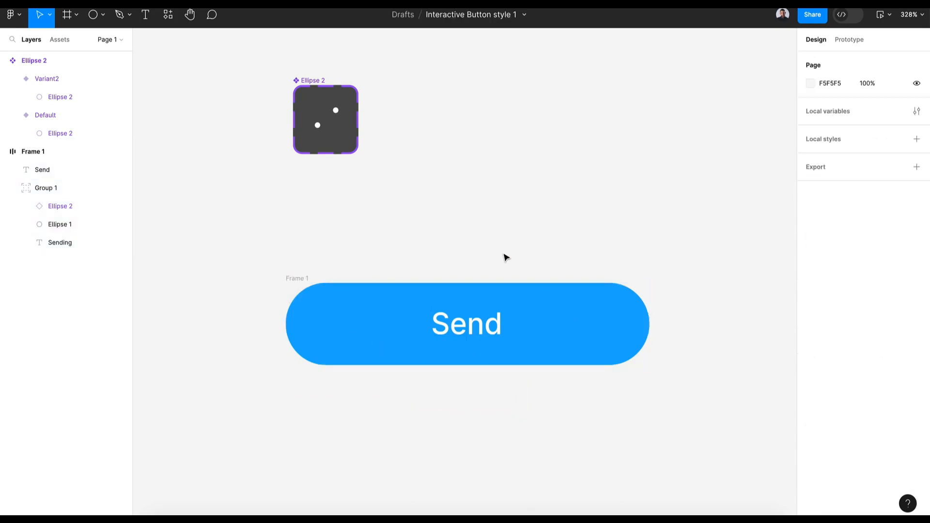
- Draw a rectangle about 168 × 50 inside the blue button frame and give it absolute position
scroll(504, 257, down, 3)
click(400, 261)
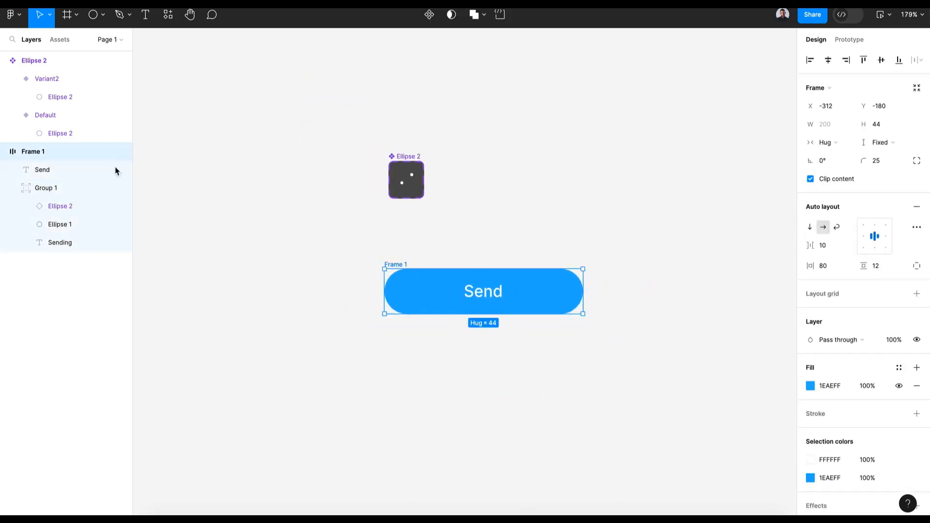
click(105, 18)
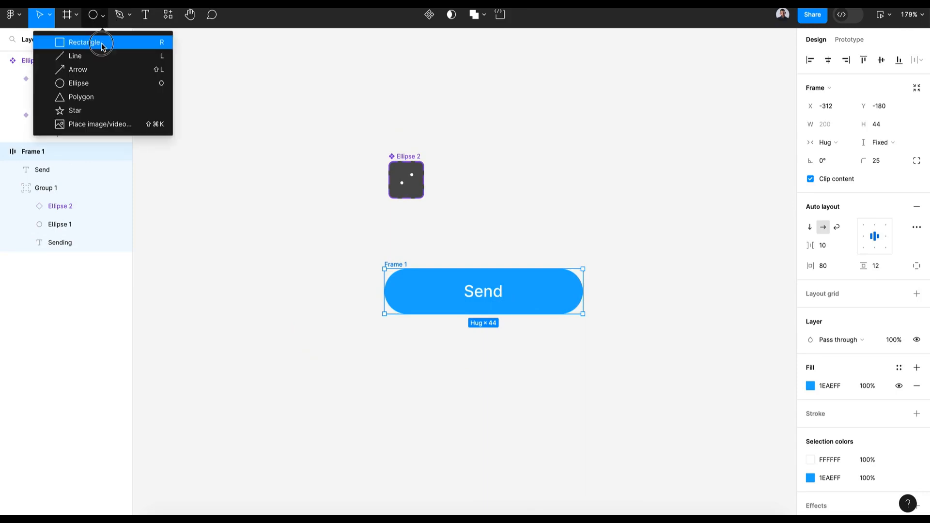
click(97, 42)
drag(387, 271, 551, 323)
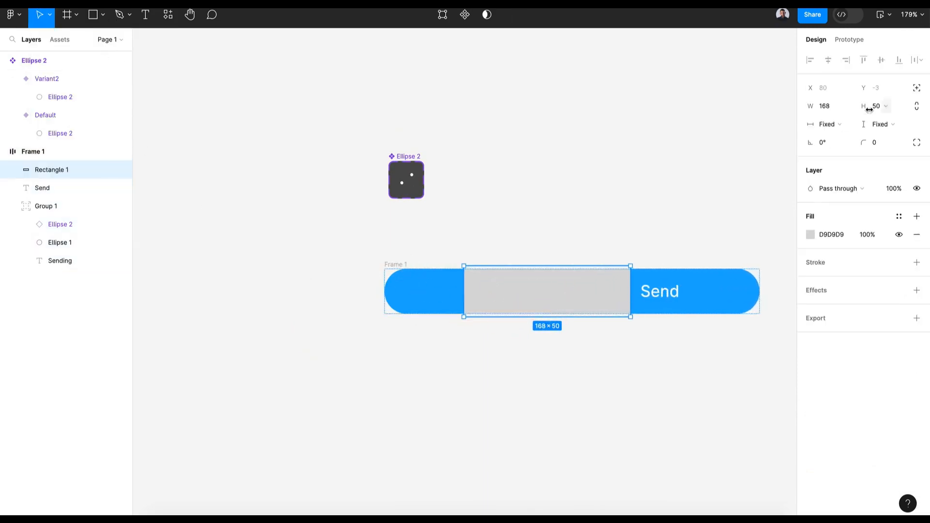
click(917, 89)
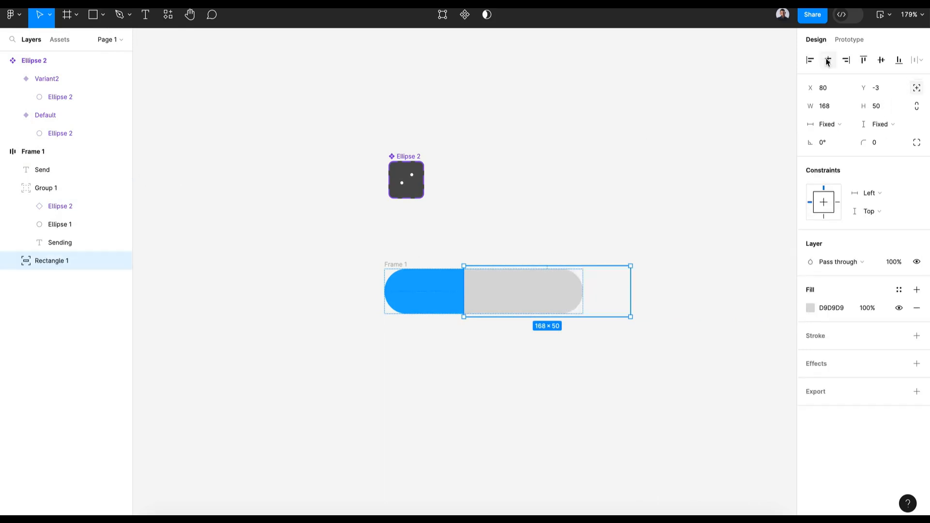
- Center the rectangle in the button frame and widen it to 200 so it spans the full button width
click(828, 60)
click(881, 59)
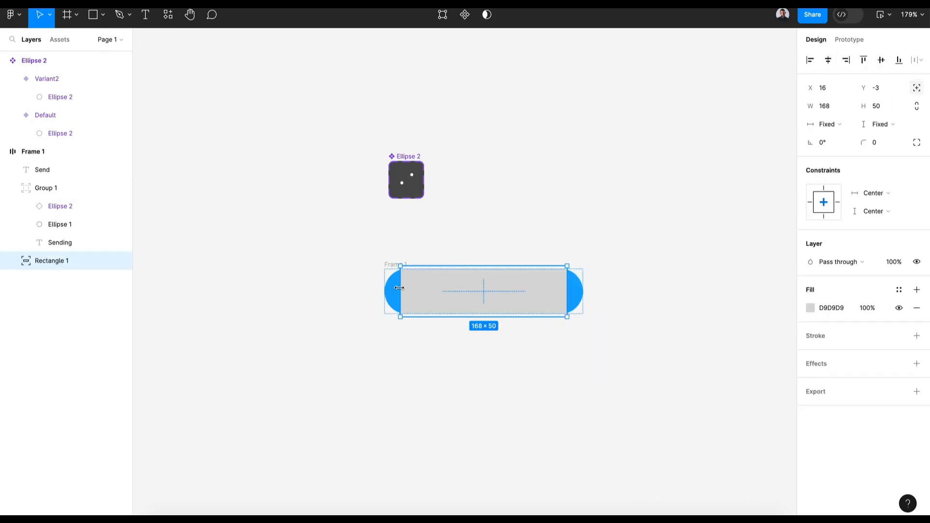
drag(399, 288, 385, 287)
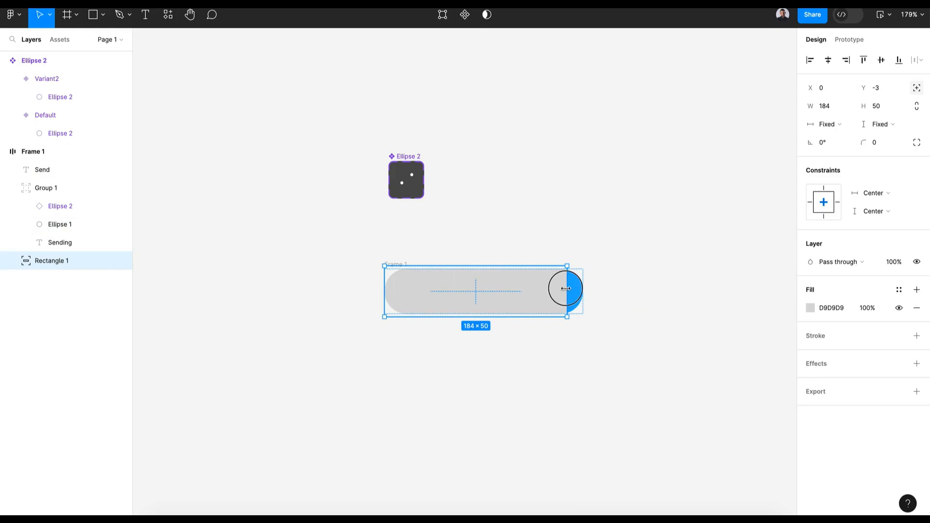
drag(566, 288, 583, 289)
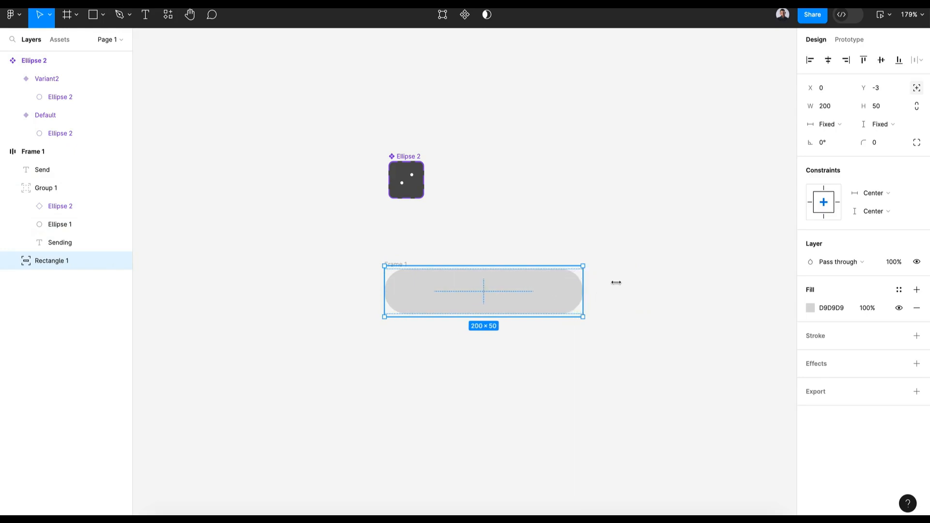
- Set the rectangle's fill to white (FFFFFF) and rename its layer background
click(814, 309)
drag(677, 263, 643, 221)
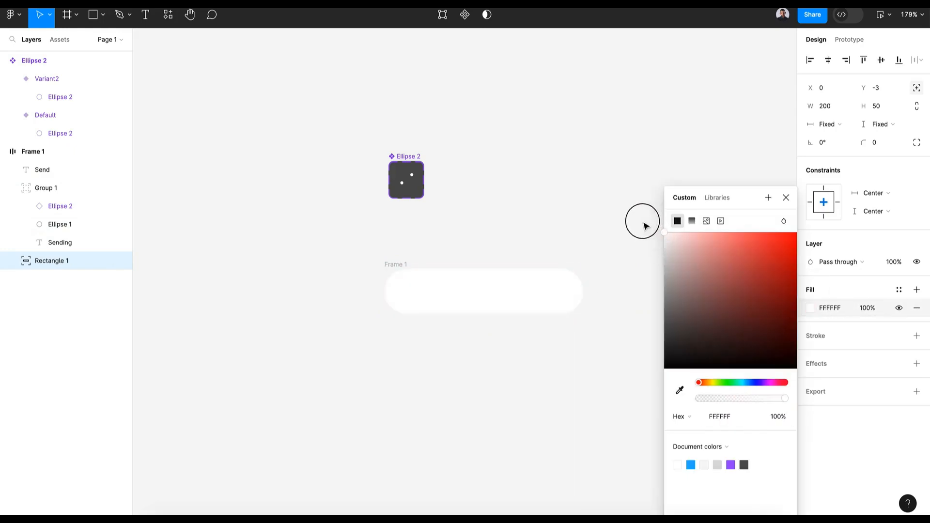
click(786, 199)
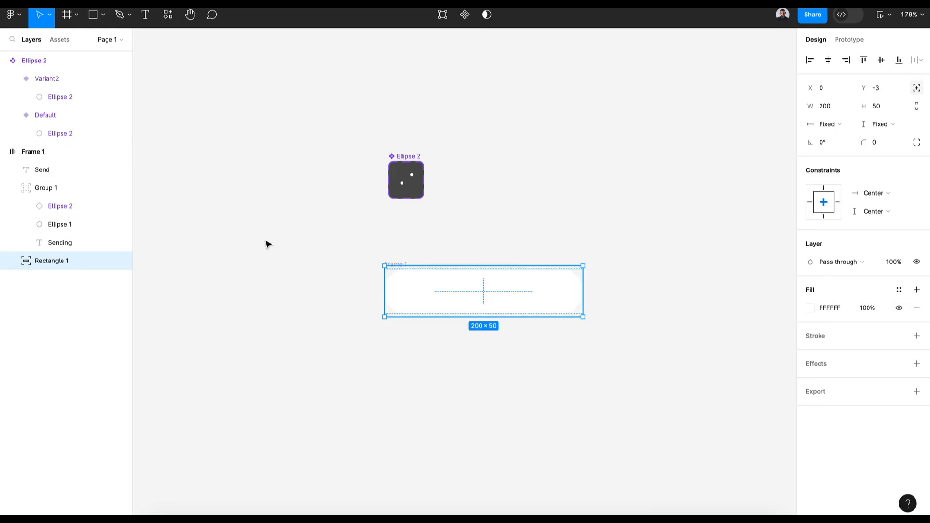
double_click(49, 264)
text(background)
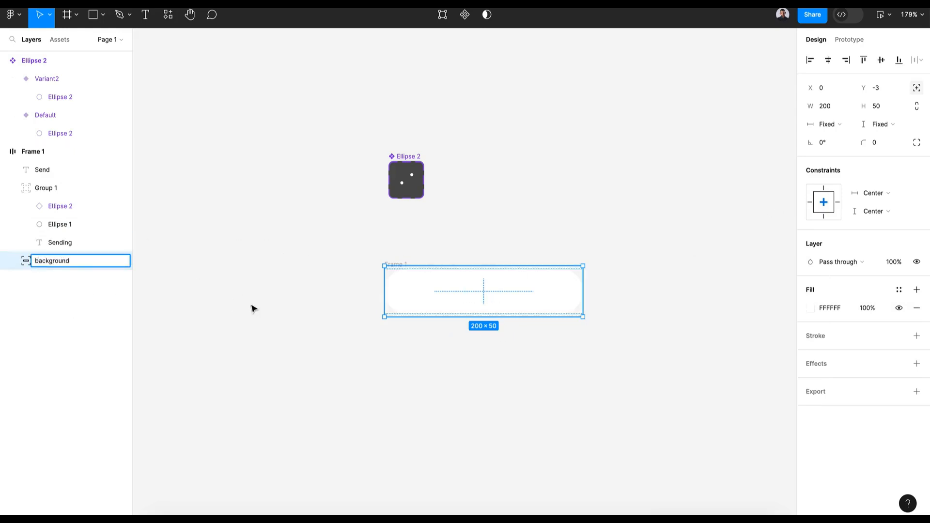
click(252, 308)
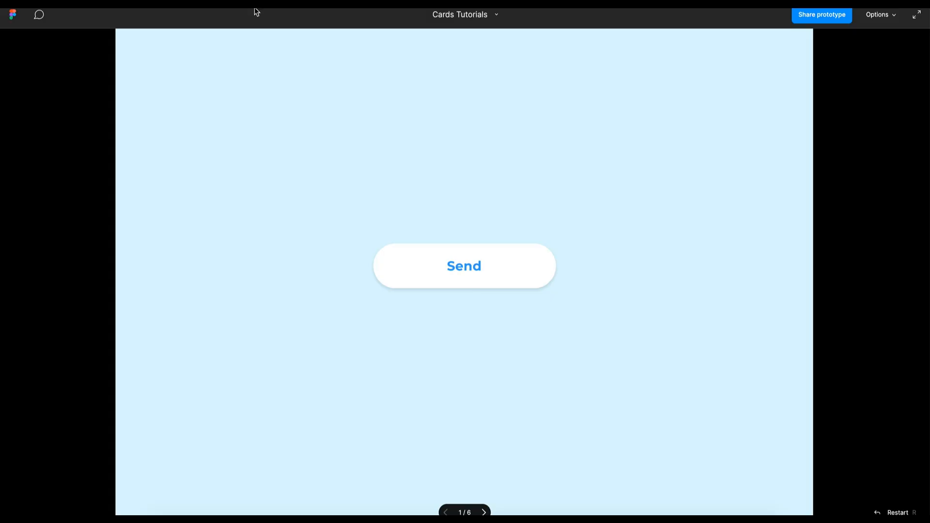
- Play the reference Send button in the Cards Tutorials prototype, and hide the background layer in the button frame
click(469, 272)
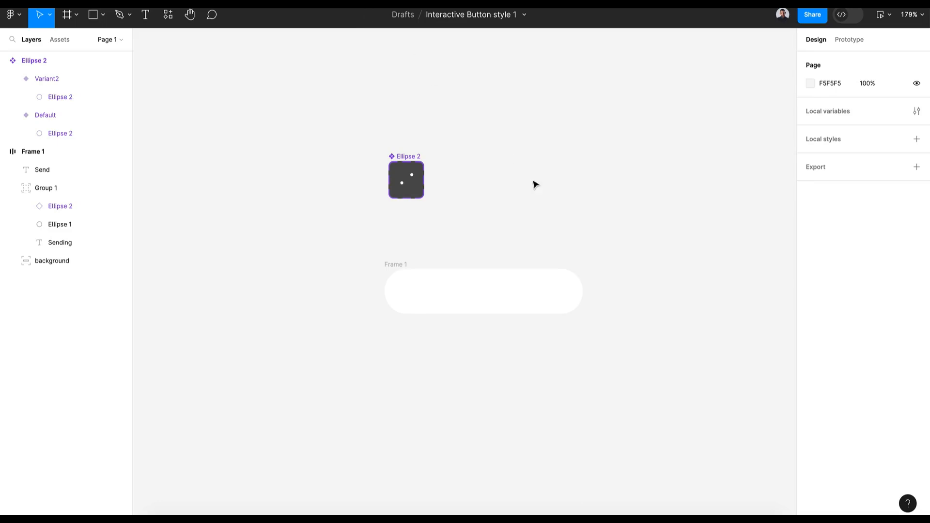
click(421, 289)
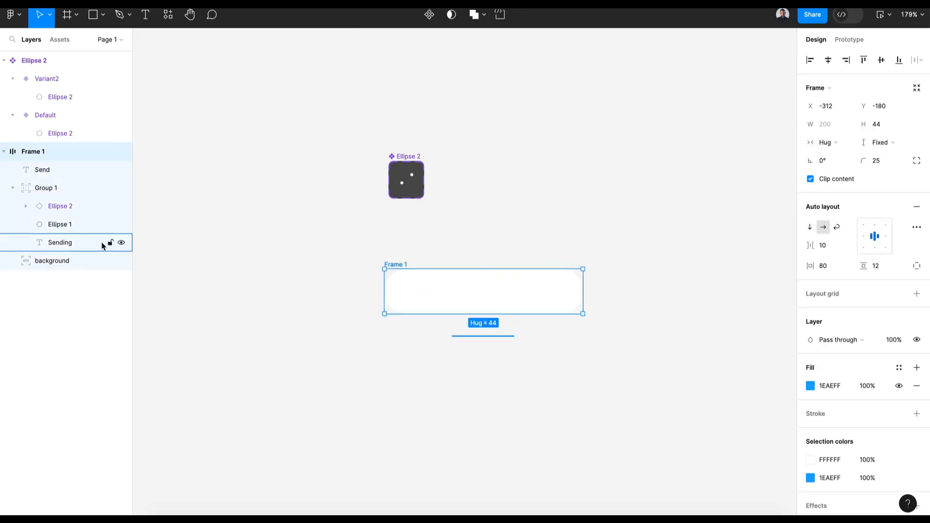
click(76, 261)
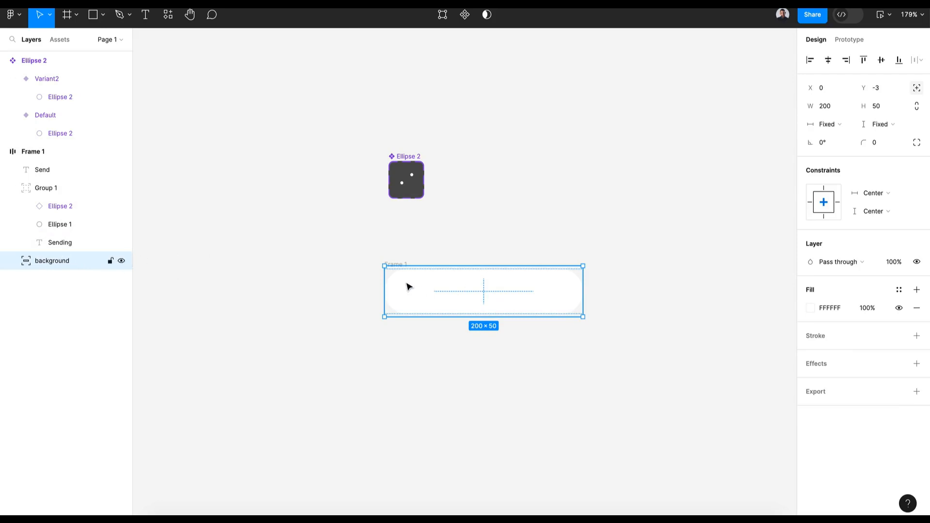
click(121, 261)
- Collapse Group 1 in the layer list and toggle the background layer's visibility, leaving it hidden
click(53, 188)
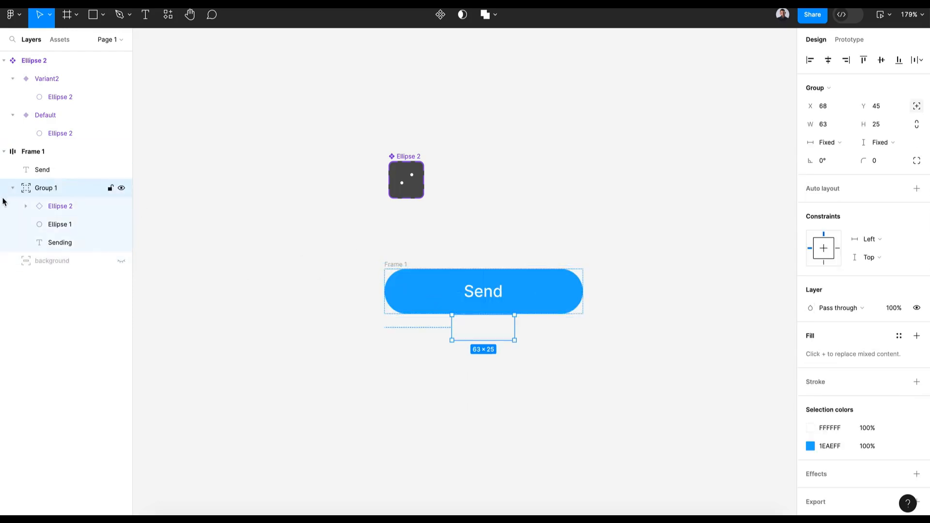
click(12, 188)
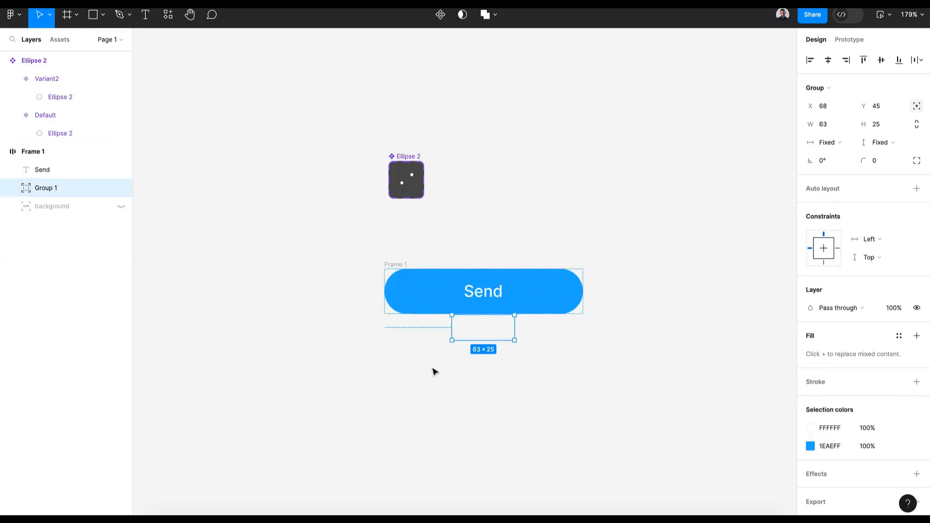
click(49, 207)
click(122, 207)
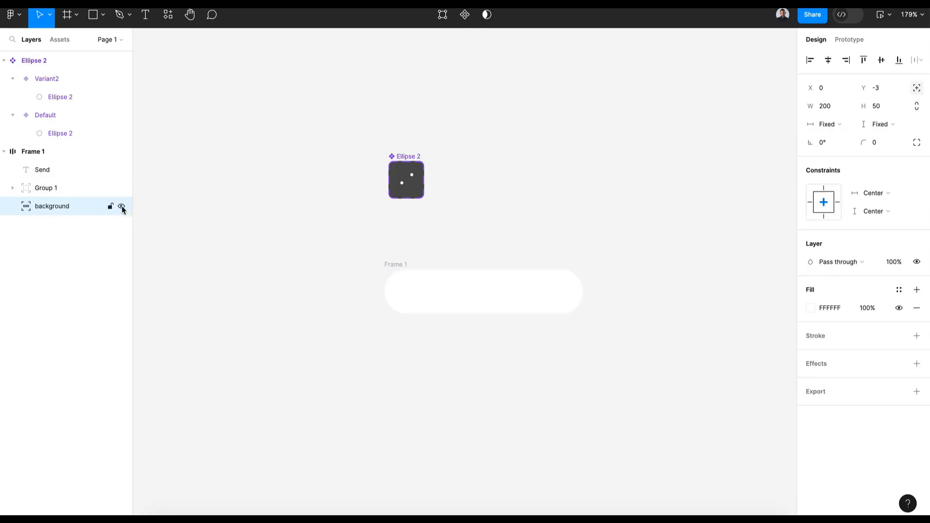
click(122, 208)
click(122, 207)
click(122, 207)
click(63, 188)
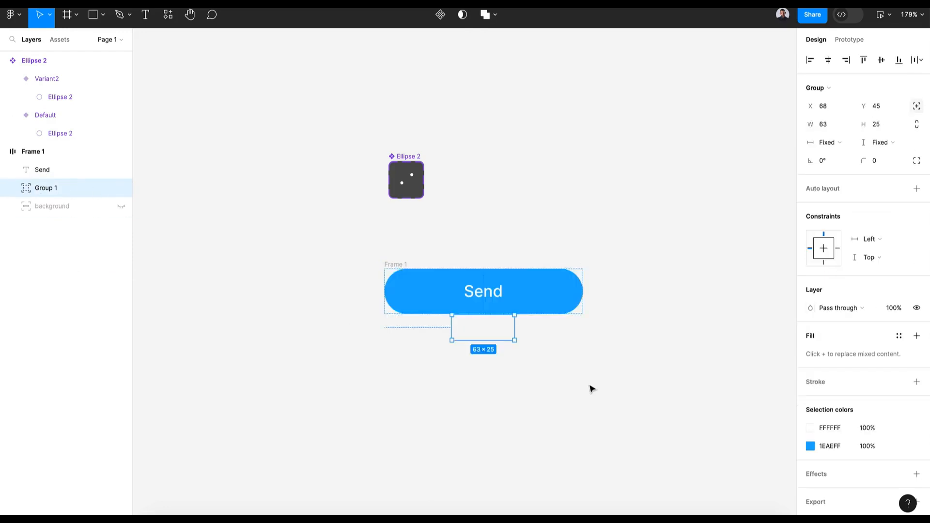
click(589, 388)
- Rename the blue button frame as button
scroll(589, 388, up, 3)
scroll(589, 388, down, 2)
click(363, 151)
double_click(363, 151)
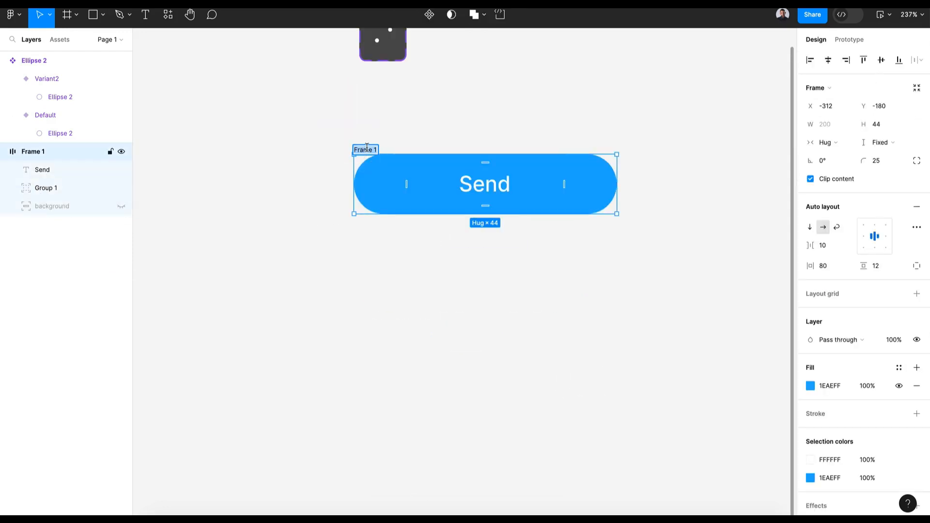
text(button)
key(Return)
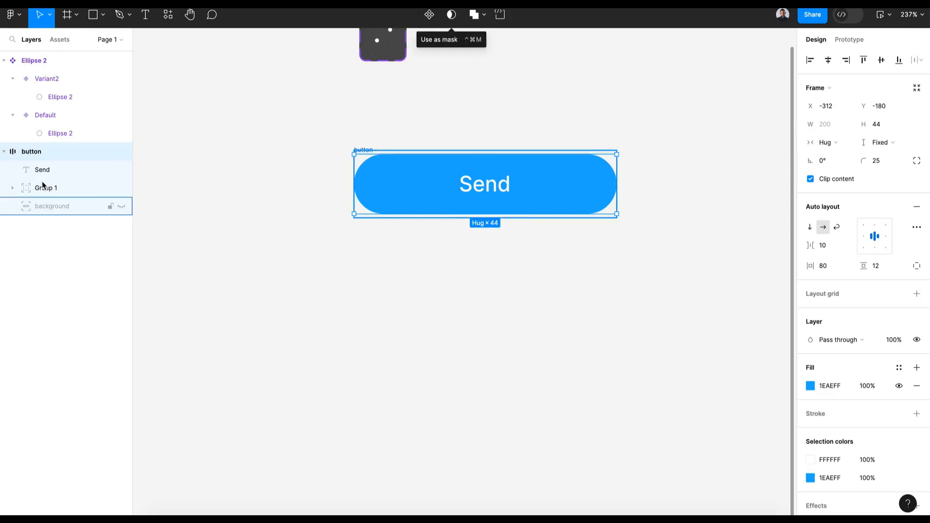
- Turn the button frame into a component and add a second variant to it
click(430, 17)
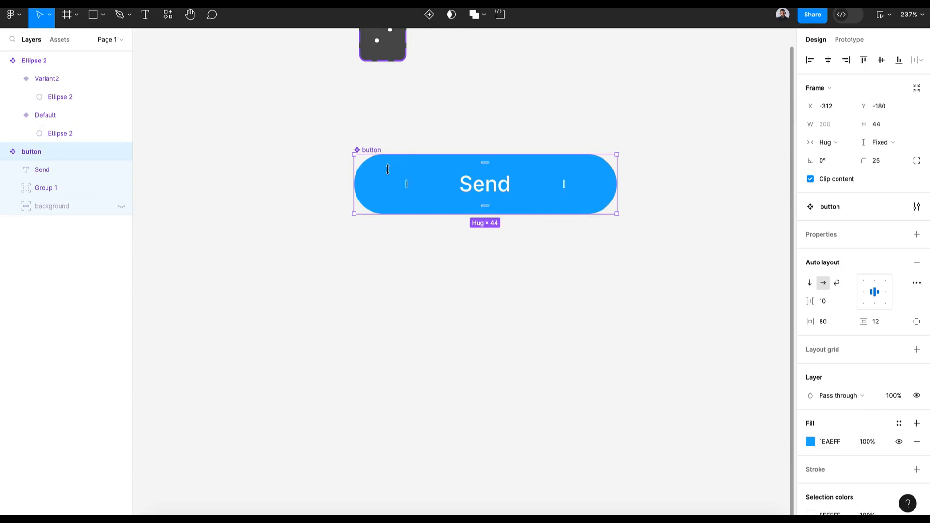
click(429, 17)
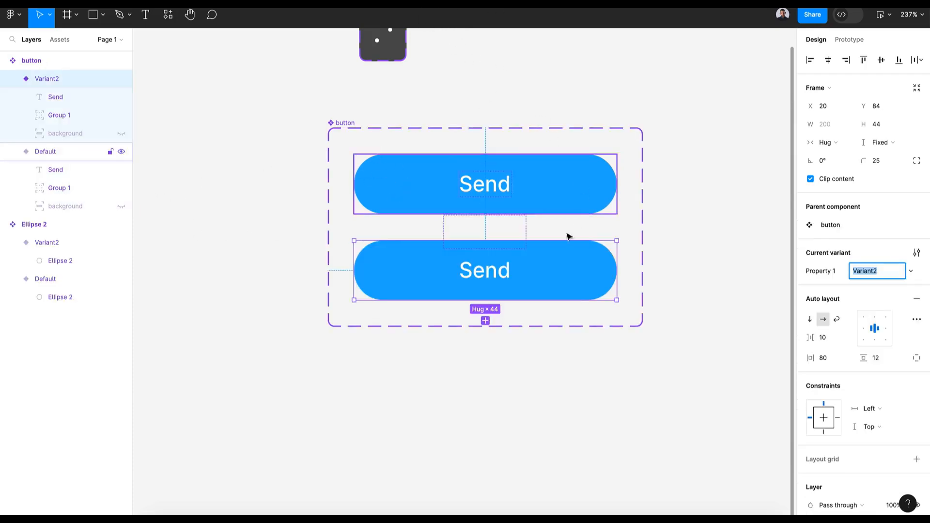
- Try to shift the Send text and Group 1 of Variant2 upward together
double_click(485, 269)
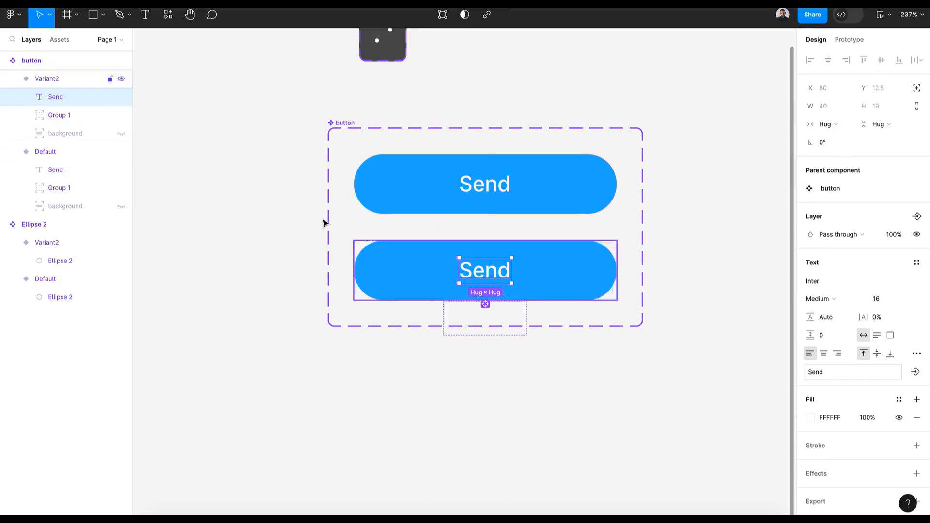
shift+click(80, 117)
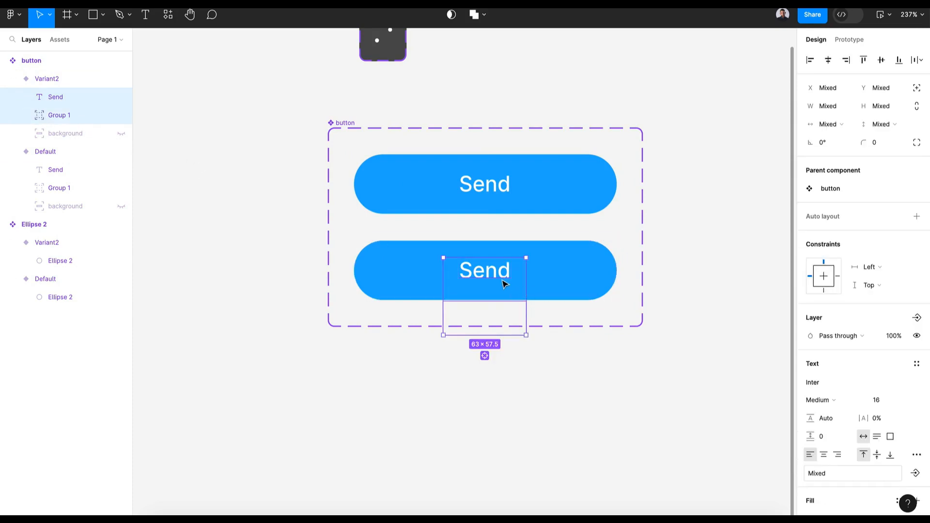
key(shift+Up)
key(shift+Up)
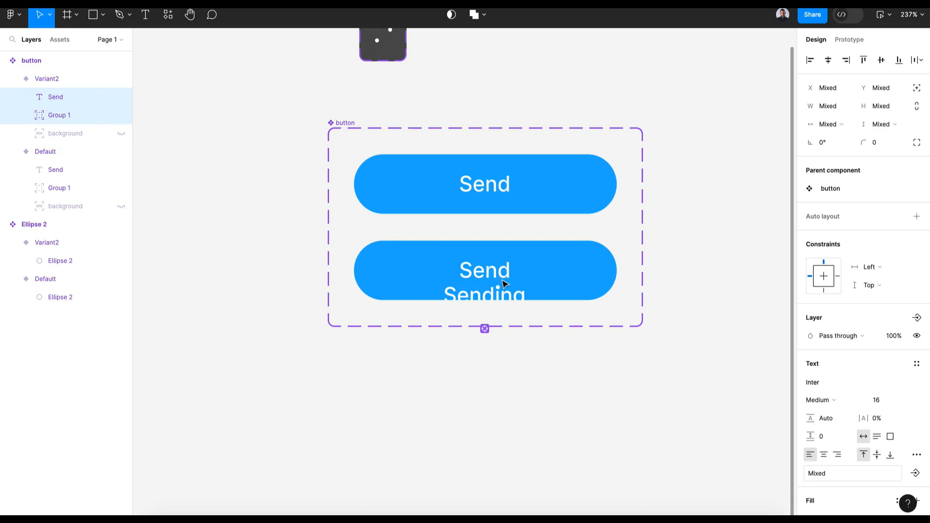
key(shift+Down)
- Give Variant2's Send text absolute position and place it back above Group 1 in the layer order
click(52, 117)
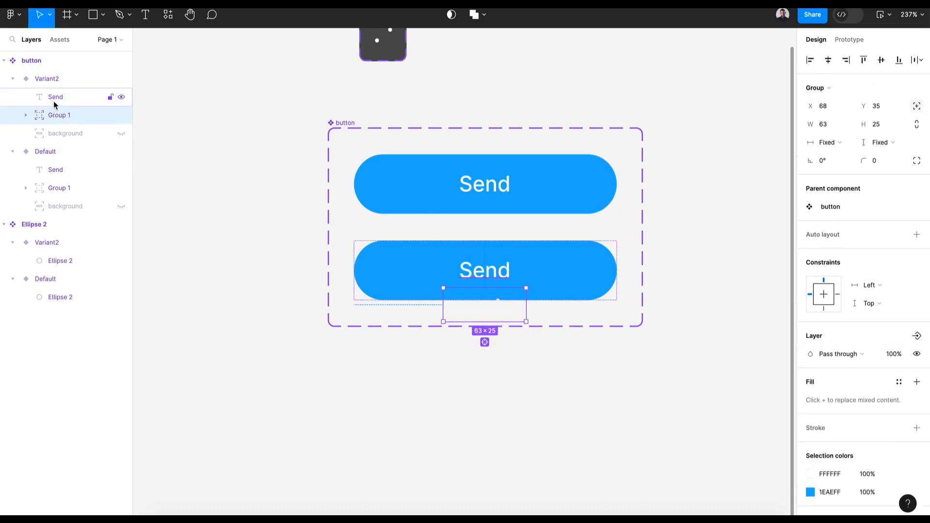
click(56, 99)
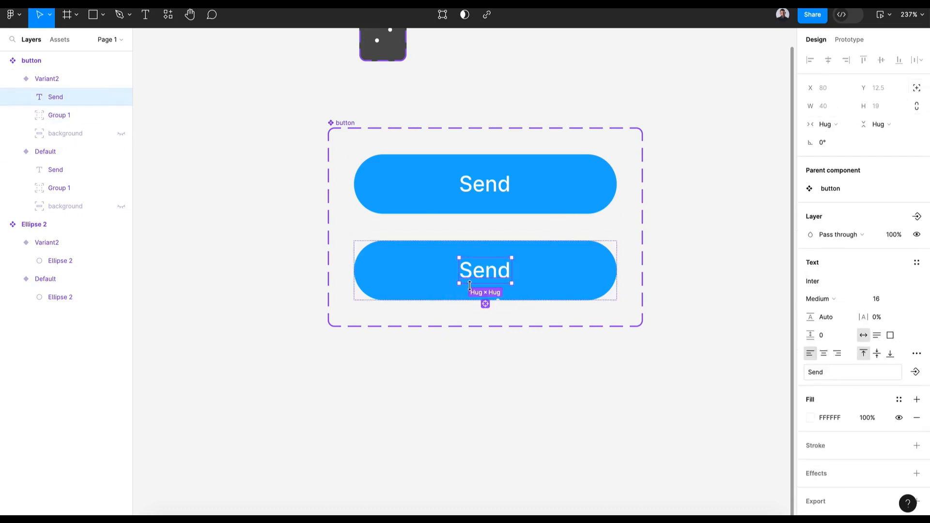
click(919, 88)
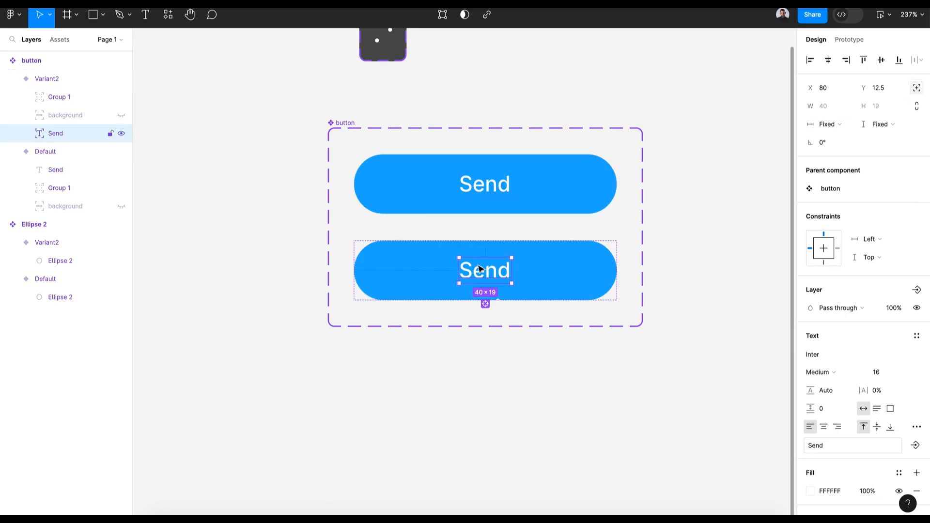
drag(65, 116, 61, 92)
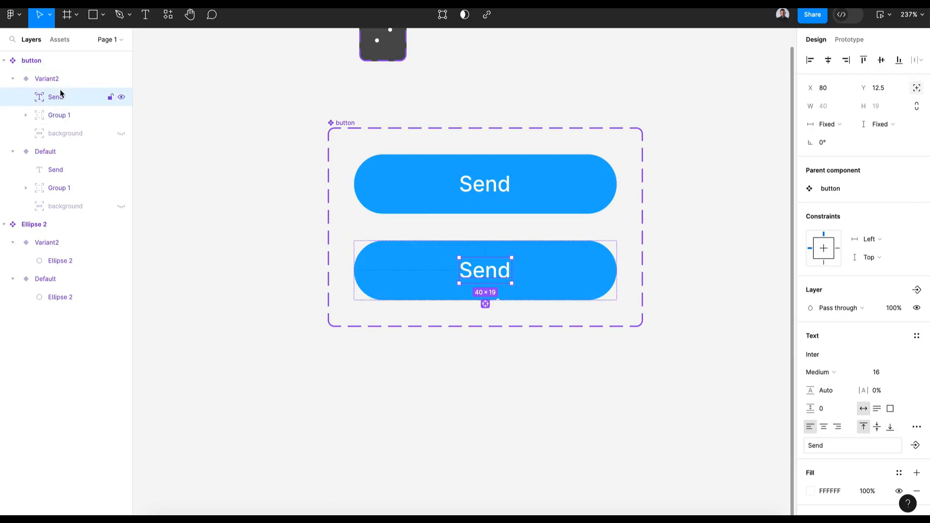
- Move Variant2's Send text and Group 1 up together until the Sending label is centred in the button
shift+click(63, 115)
key(shift+Up)
key(shift+Up)
key(shift+Up)
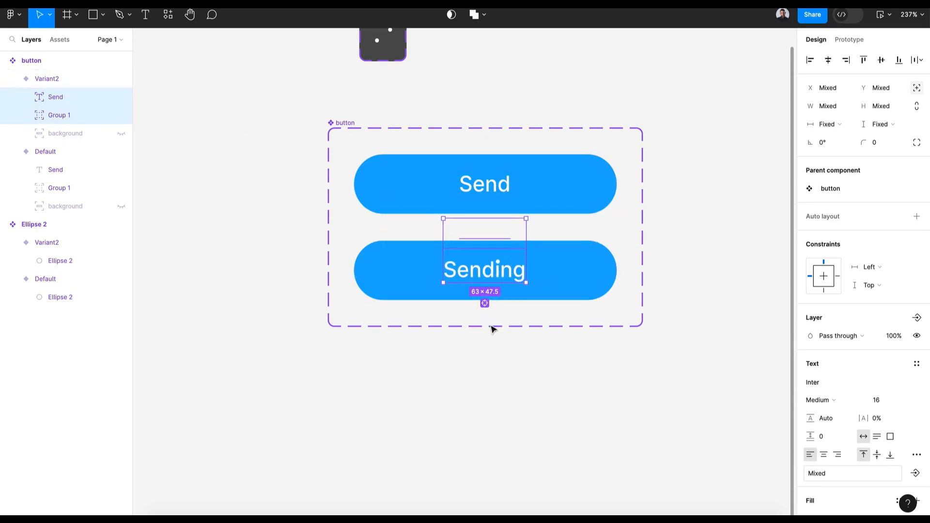
click(487, 382)
- Give the Default variant's Send text absolute position and place it back above Group 1 in the layer order
click(372, 269)
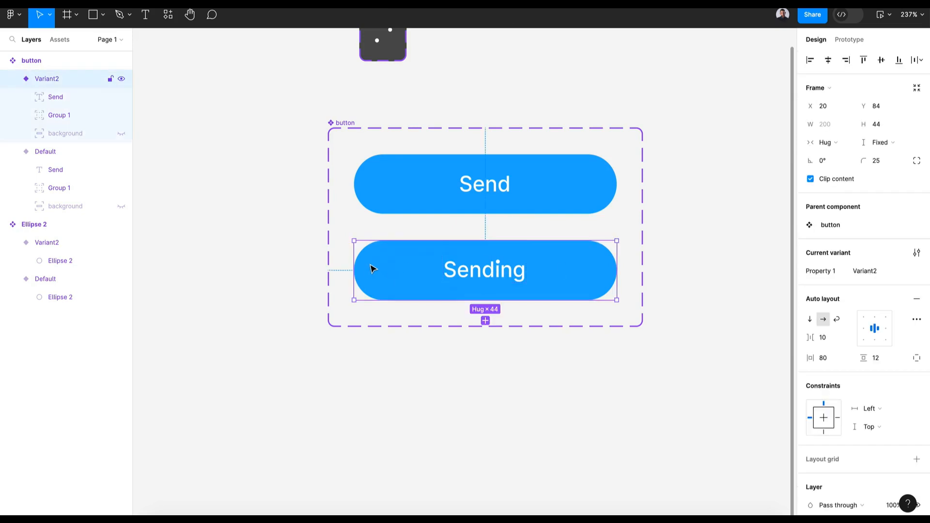
click(75, 97)
click(488, 194)
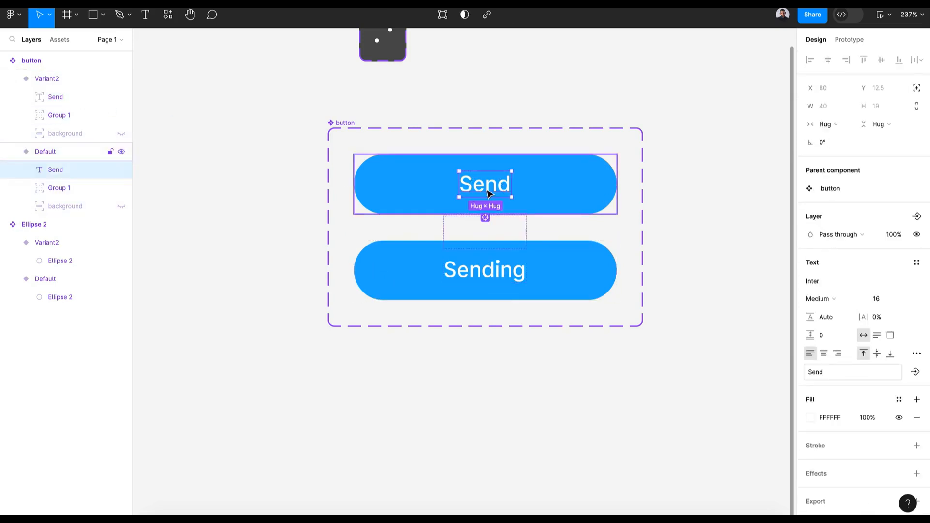
click(916, 90)
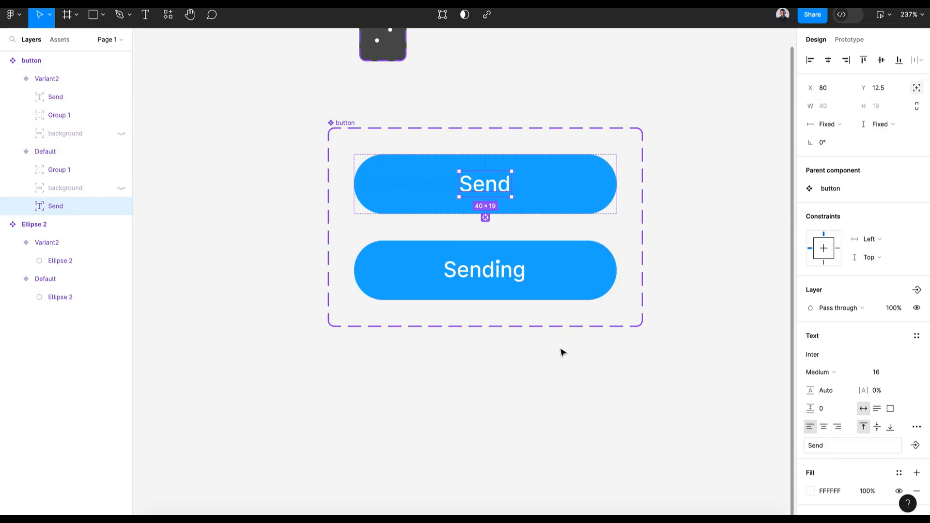
drag(64, 208, 58, 169)
click(468, 390)
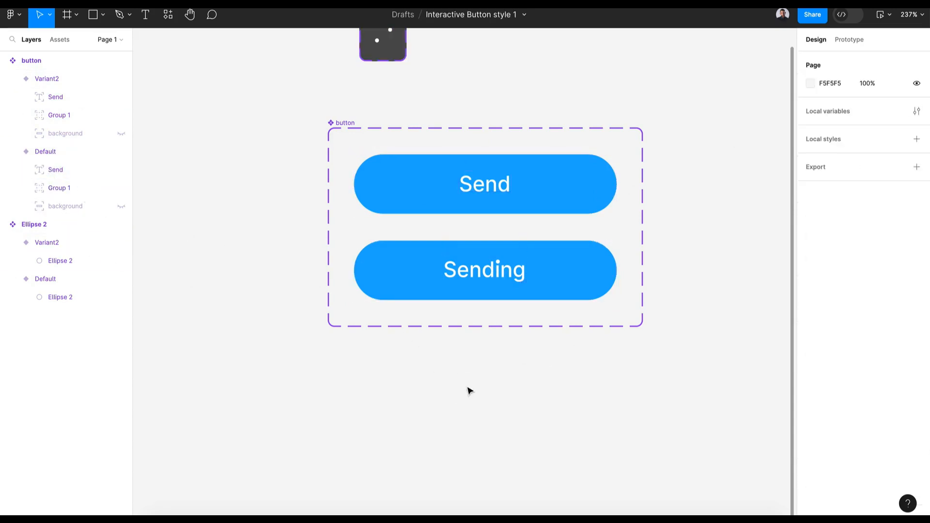
- Add a third button variant from Variant2 and move its Send text and Group 1 down until Send is centred
click(484, 286)
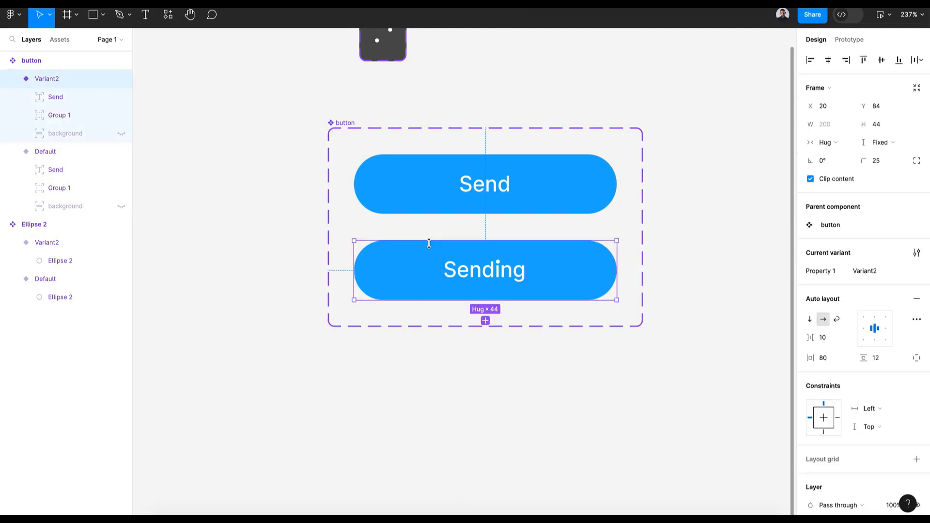
click(485, 321)
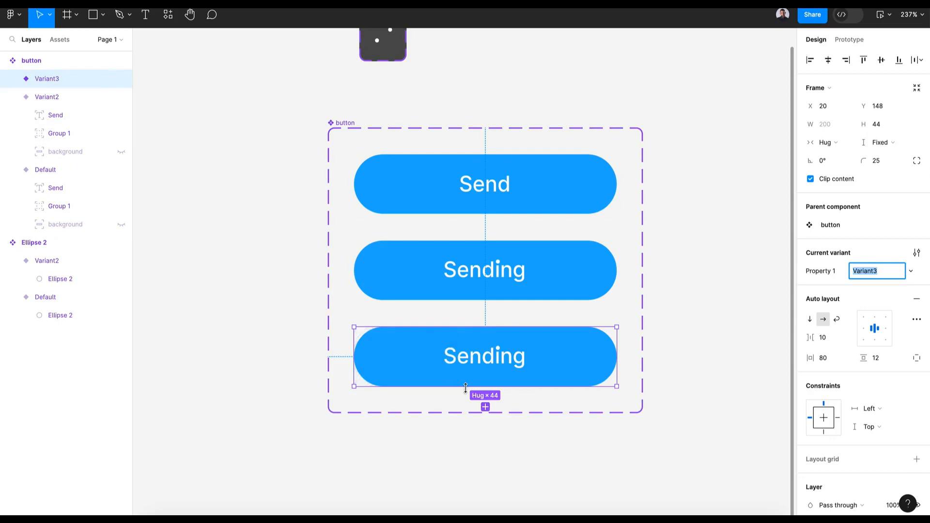
double_click(484, 358)
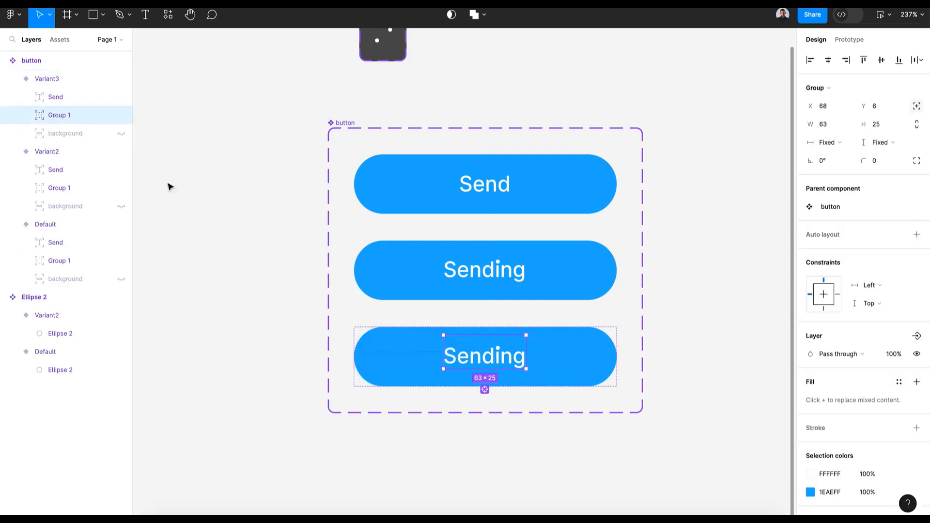
shift+click(74, 98)
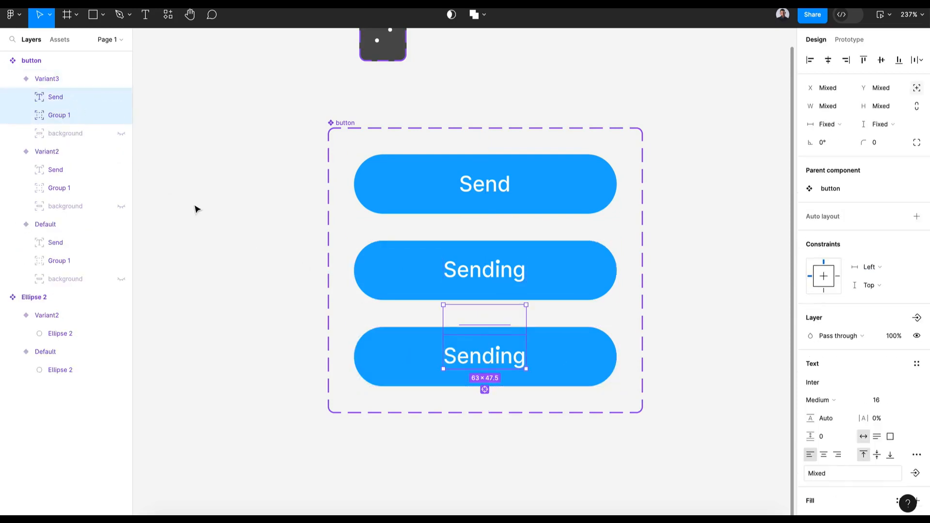
key(shift+Down)
key(shift+Down)
key(shift+Down)
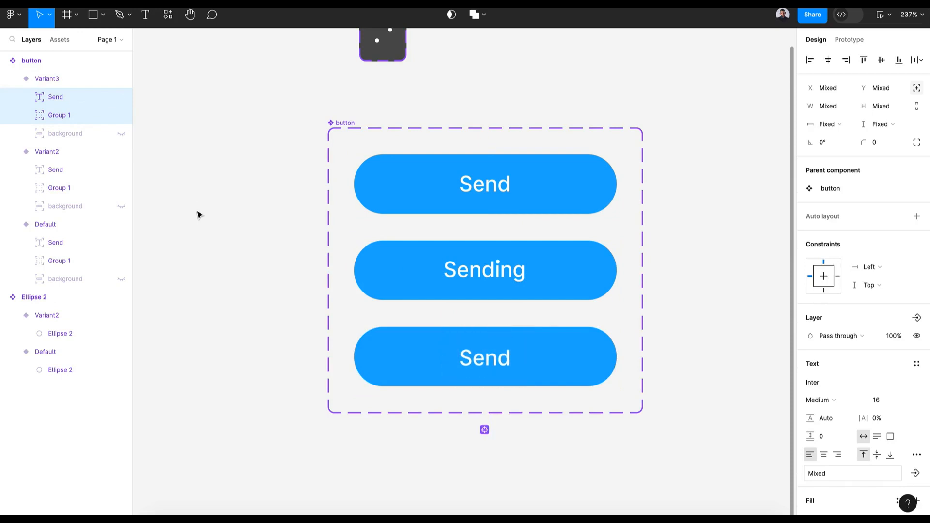
key(Up)
key(Down)
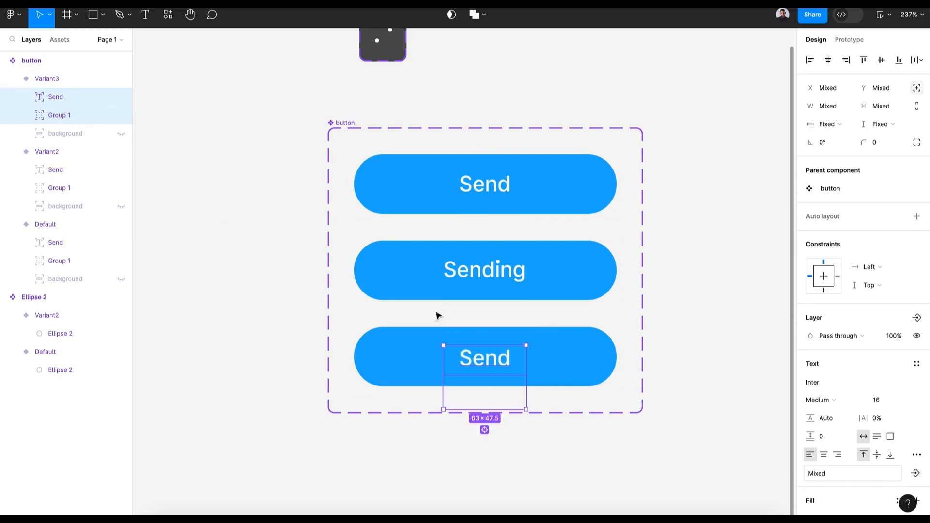
- Show the background layer in Variant3 and set its Send text's fill to the blue document color 1EAEFF
click(57, 133)
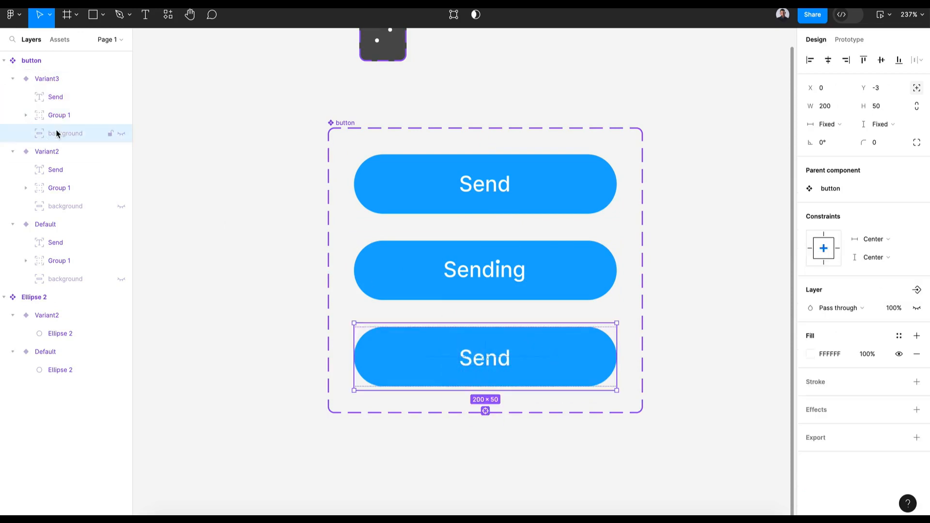
click(121, 134)
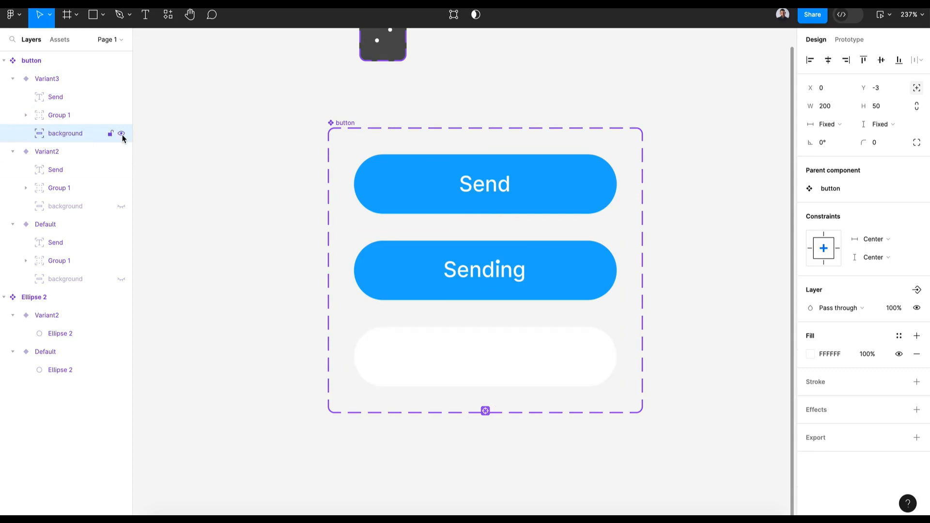
click(64, 97)
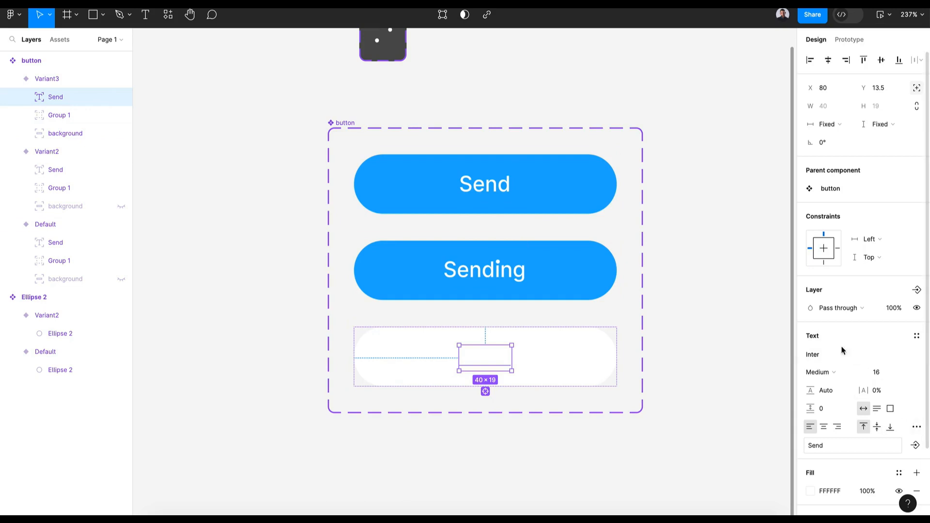
scroll(838, 436, down, 3)
click(809, 421)
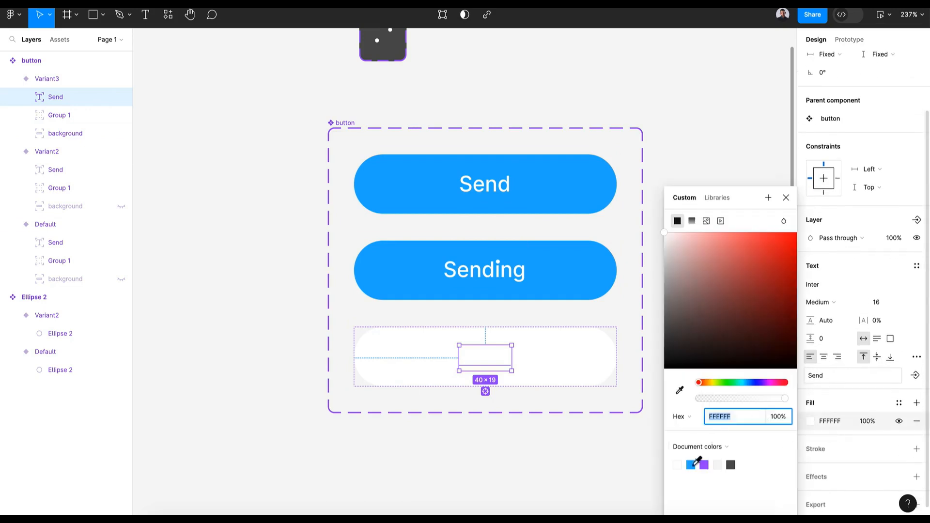
click(690, 465)
click(785, 198)
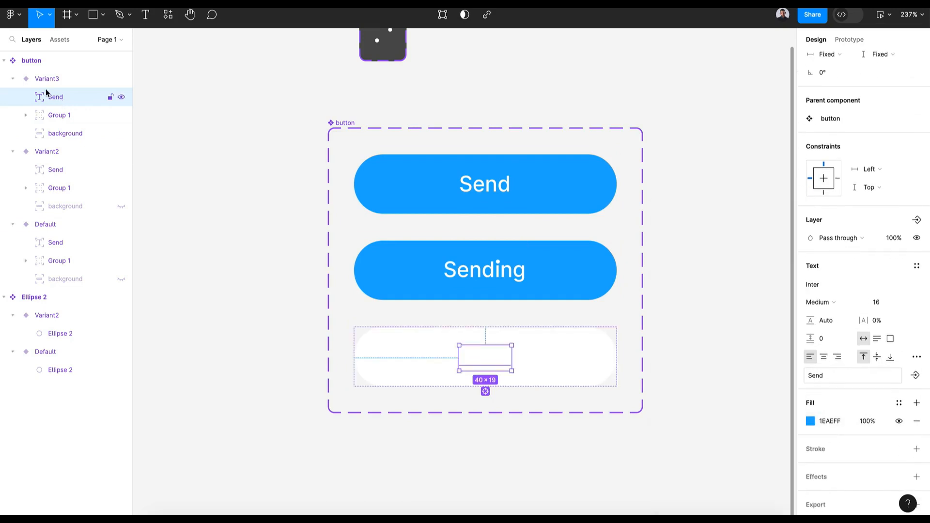
- Reorder Variant3's Send text to the end of the variant's layer list, after background, so it displays over the white fill
mouse_move(63, 98)
mouse_down()
mouse_move(65, 136)
mouse_move(79, 92)
mouse_move(47, 102)
mouse_up()
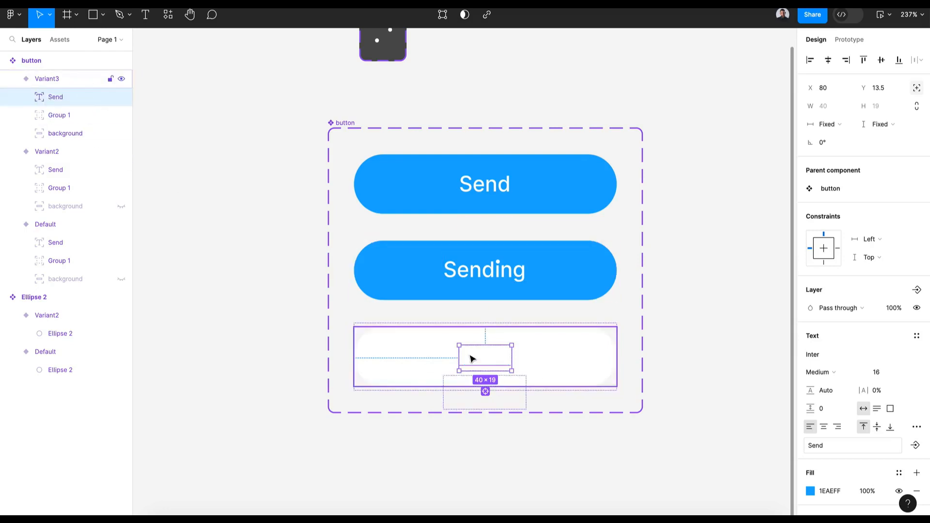
drag(52, 105, 55, 141)
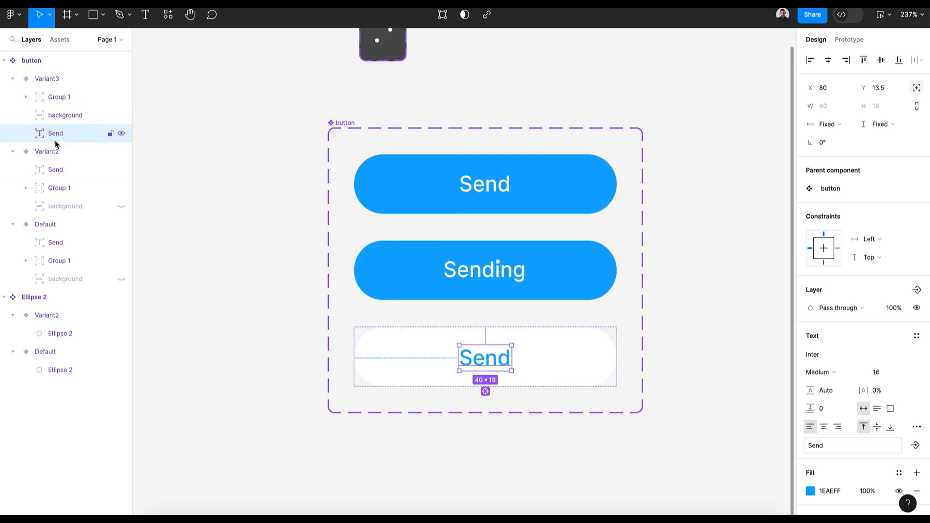
click(474, 446)
- Connect the Default variant to Variant2 with an On click Change to interaction using Smart animate and Gentle easing
scroll(472, 443, down, 3)
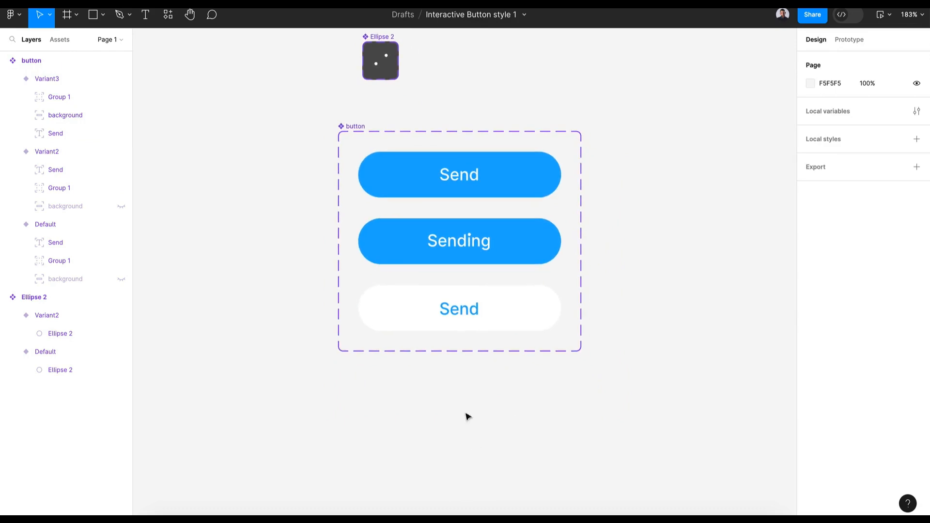
click(353, 126)
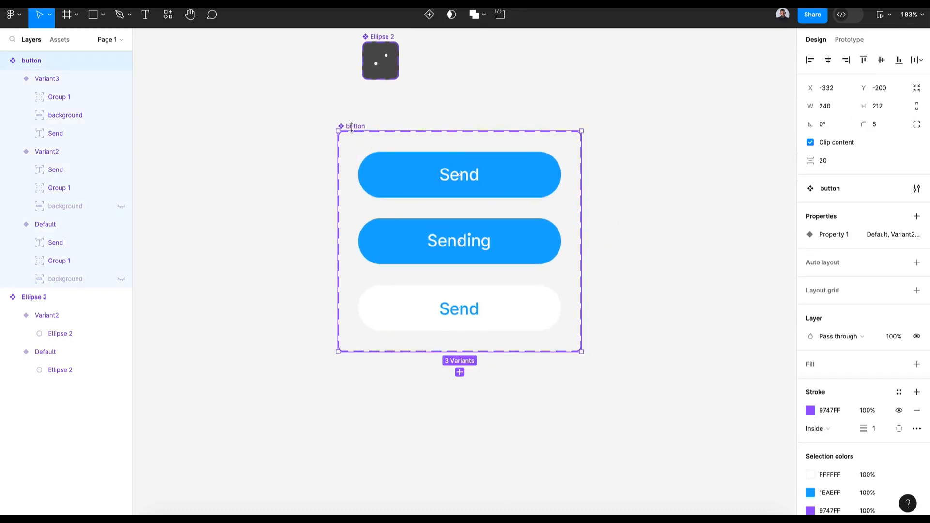
click(850, 42)
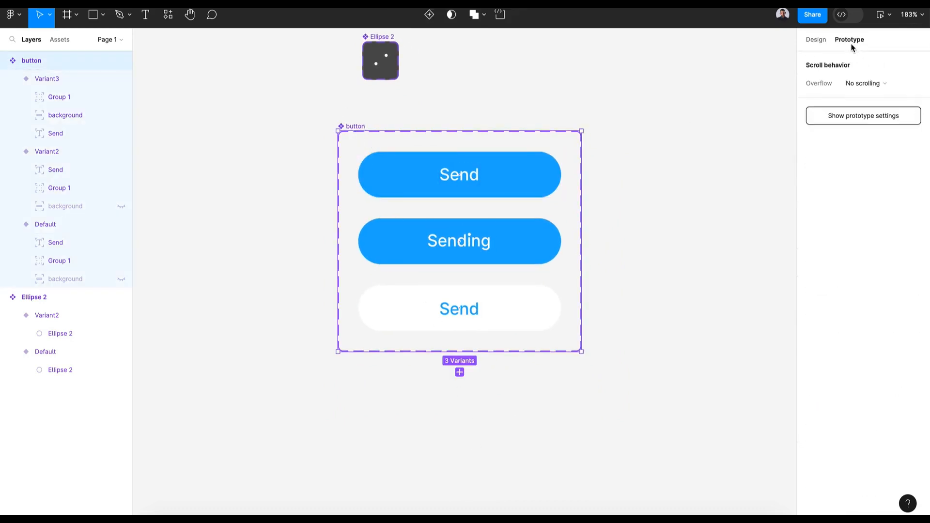
click(462, 199)
drag(460, 198, 468, 237)
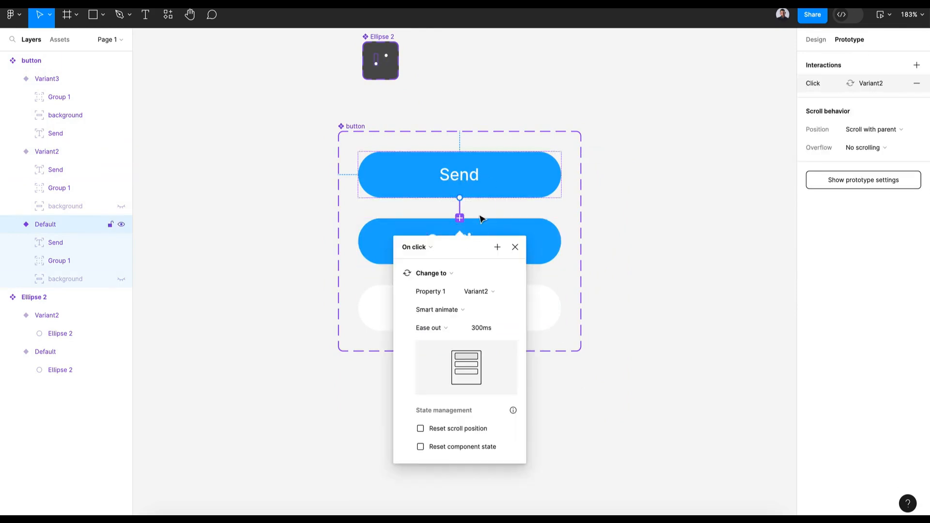
click(425, 254)
click(425, 253)
click(438, 325)
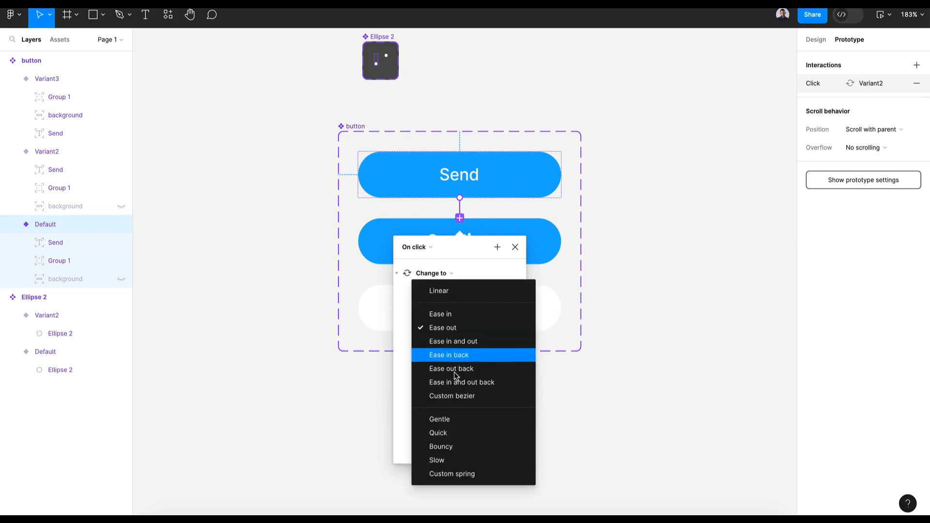
click(453, 424)
click(515, 247)
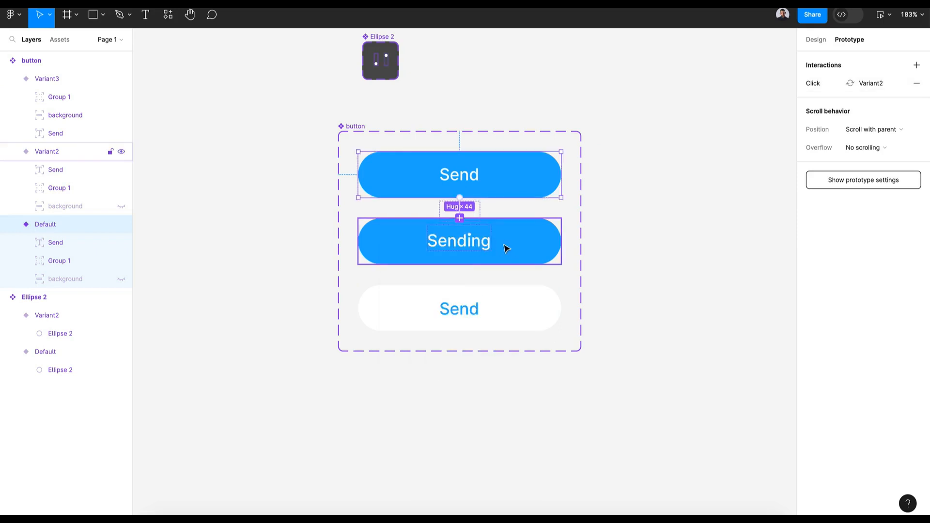
click(509, 247)
drag(459, 265, 461, 285)
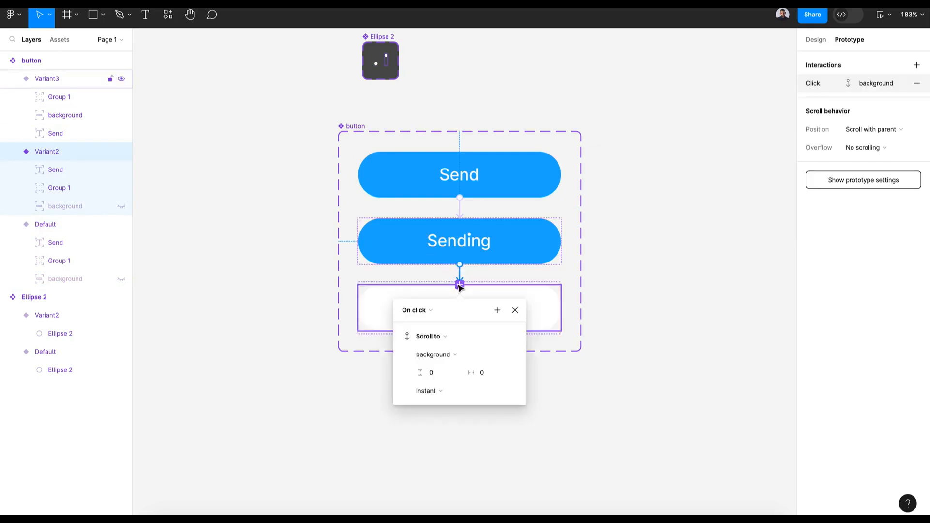
click(431, 312)
click(436, 450)
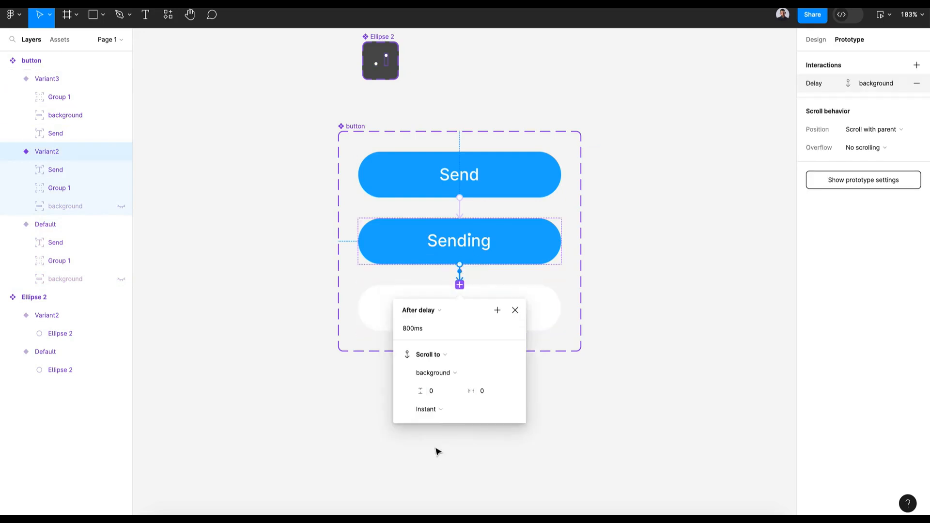
drag(459, 273, 475, 274)
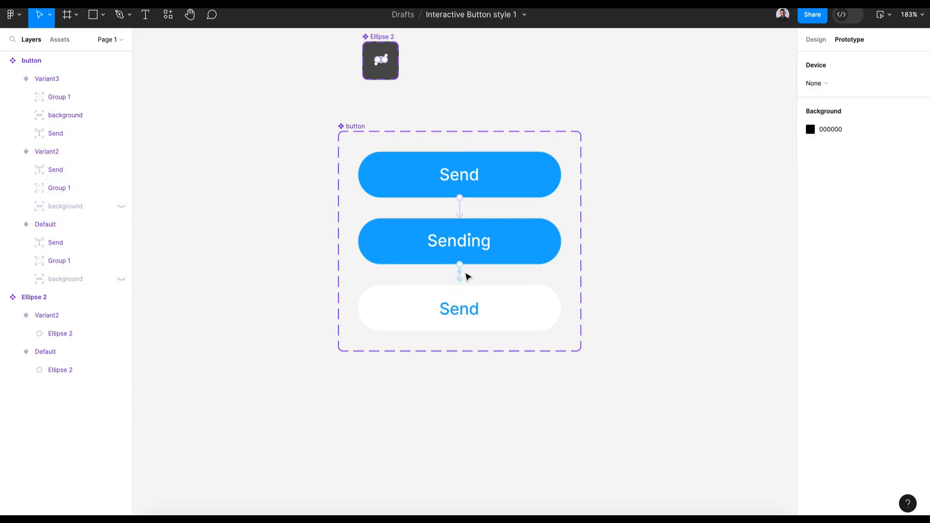
click(460, 274)
key(Delete)
- Connect Variant2 to Variant3 with an After delay interaction of 2000 ms, changing to Variant3 using Smart animate and Gentle easing
click(544, 292)
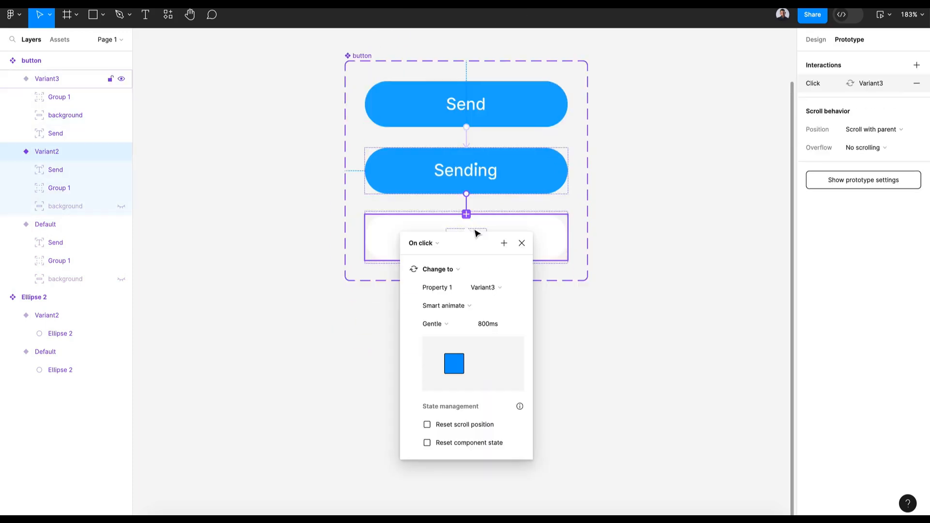
click(436, 246)
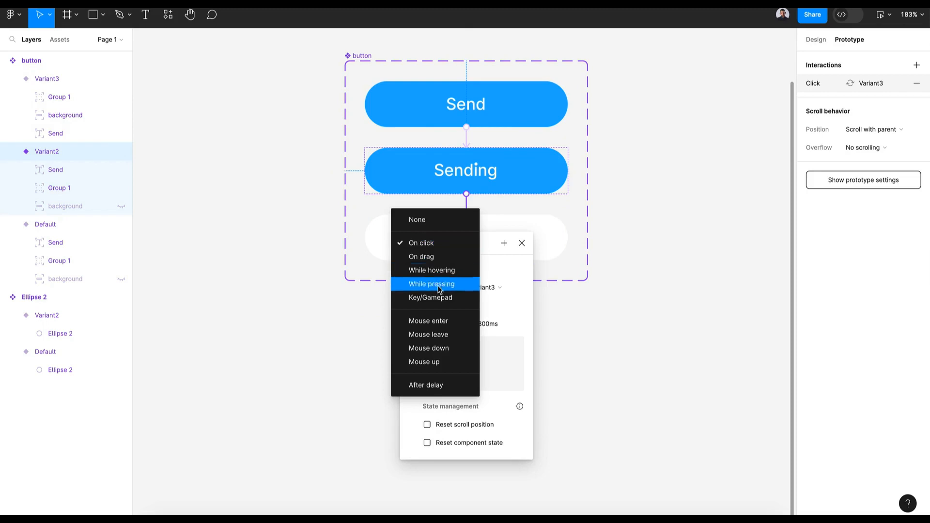
click(436, 387)
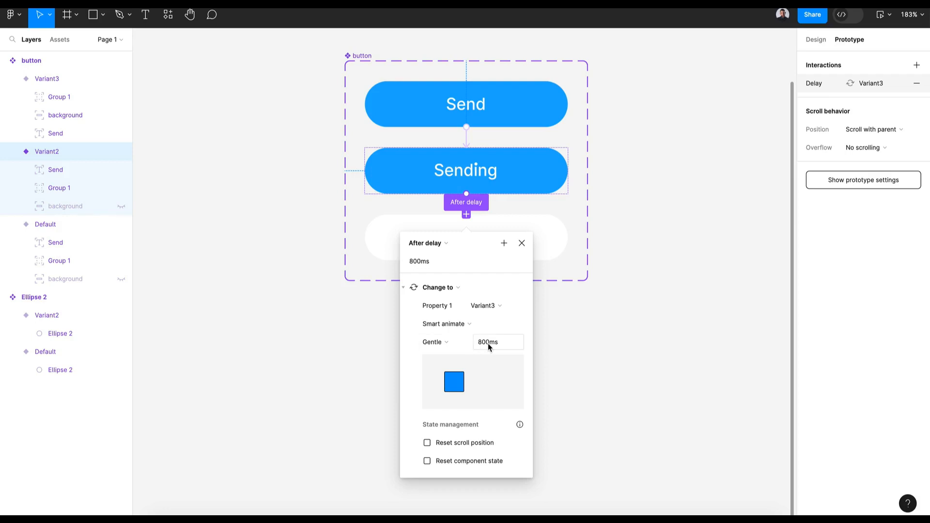
click(407, 261)
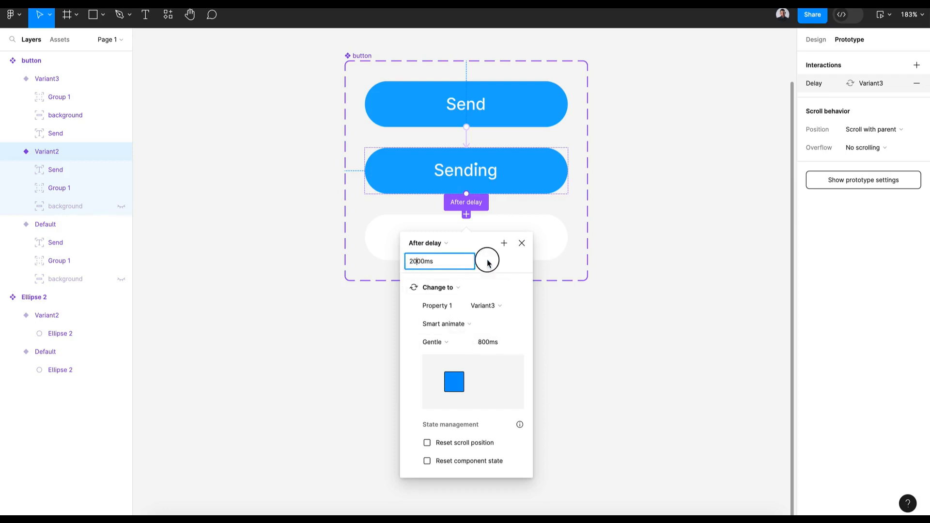
click(522, 244)
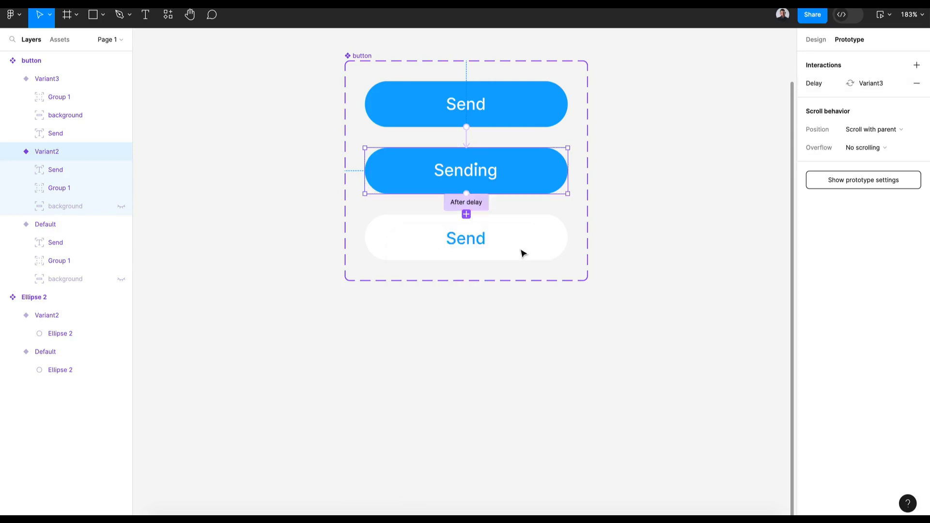
- Connect Variant3 back to the Default variant with an On click Change to interaction using Smart animate and Gentle easing
scroll(559, 287, up, 2)
click(559, 287)
click(523, 288)
drag(530, 300, 530, 182)
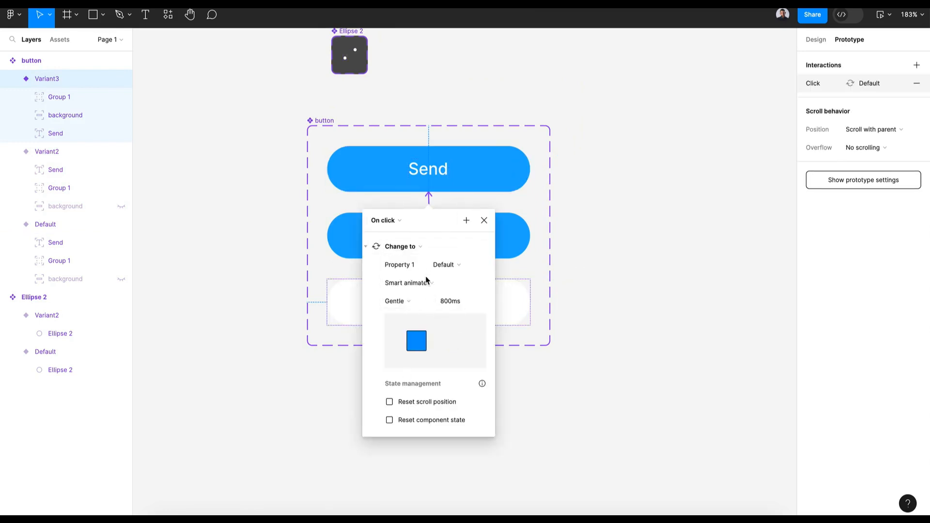
click(485, 221)
- Draw a frame about 487 × 249 on the empty canvas beside the button component set
scroll(588, 297, down, 5)
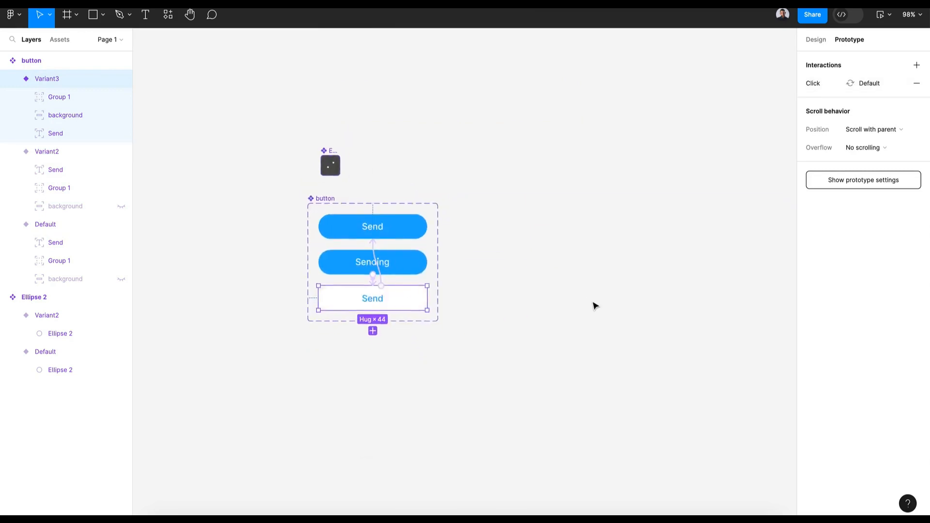
click(595, 306)
click(69, 14)
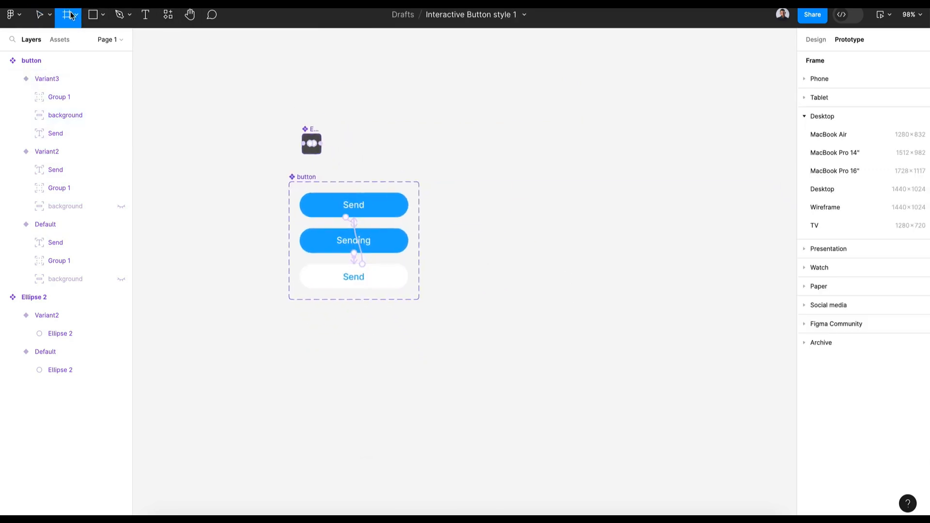
drag(453, 181, 718, 321)
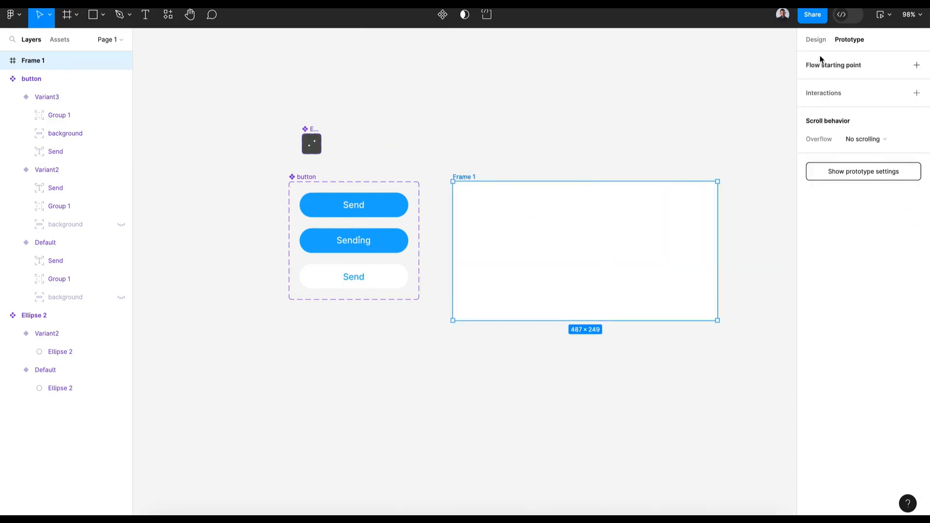
- Fill the new frame with light blue DFF0FF and place an instance of the button component at its centre
click(815, 39)
click(810, 309)
drag(733, 383, 750, 386)
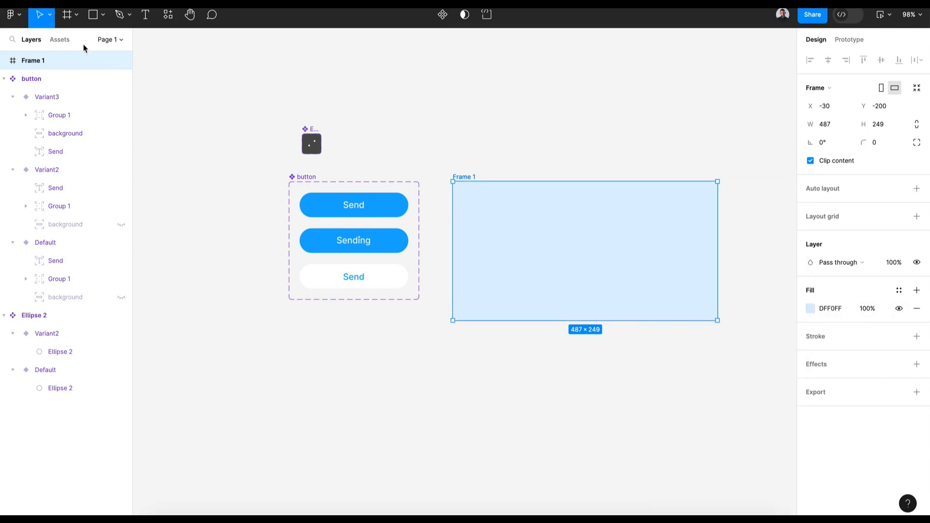
click(68, 42)
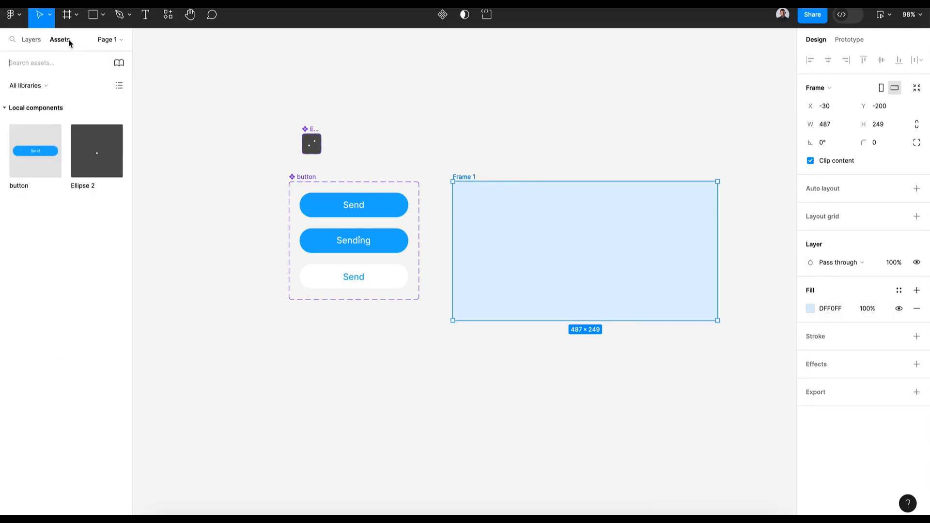
drag(30, 164, 568, 253)
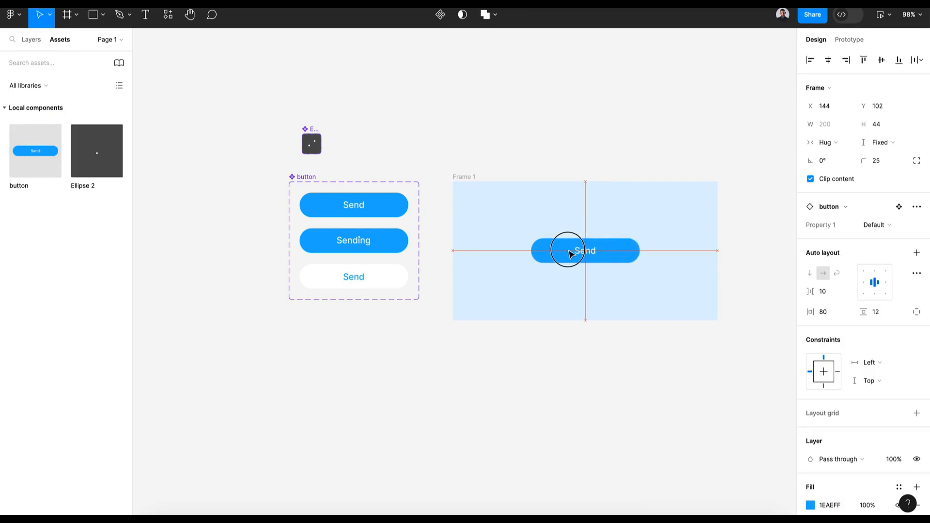
- Present the frame as a prototype and test the Send button's transitions through all of its variants
click(462, 178)
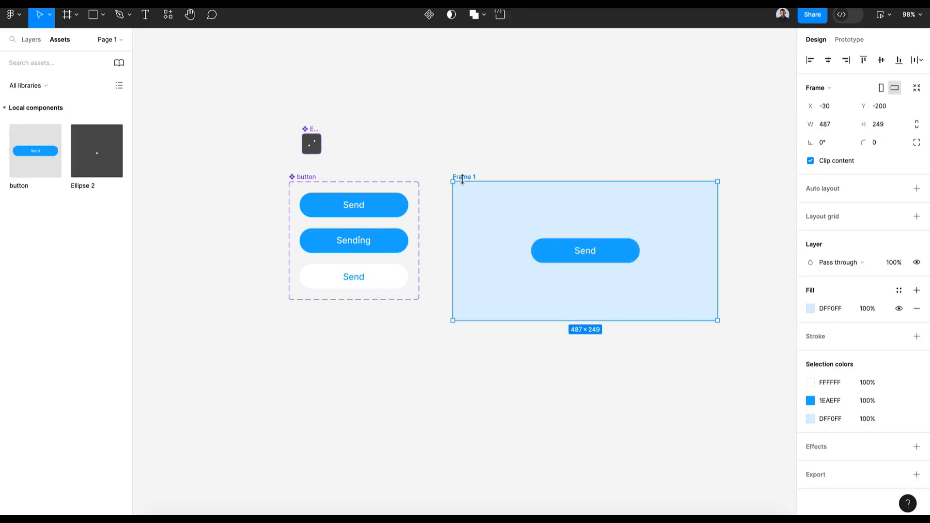
click(889, 16)
click(866, 42)
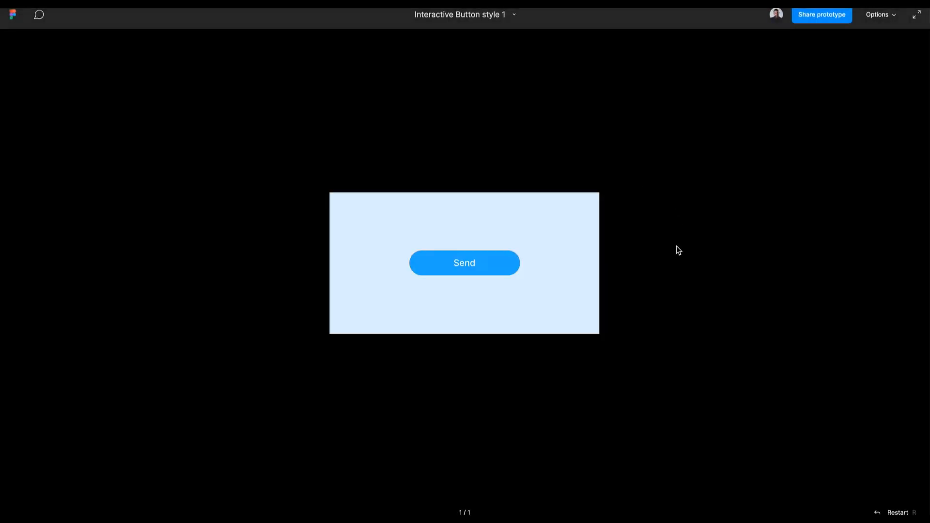
click(501, 273)
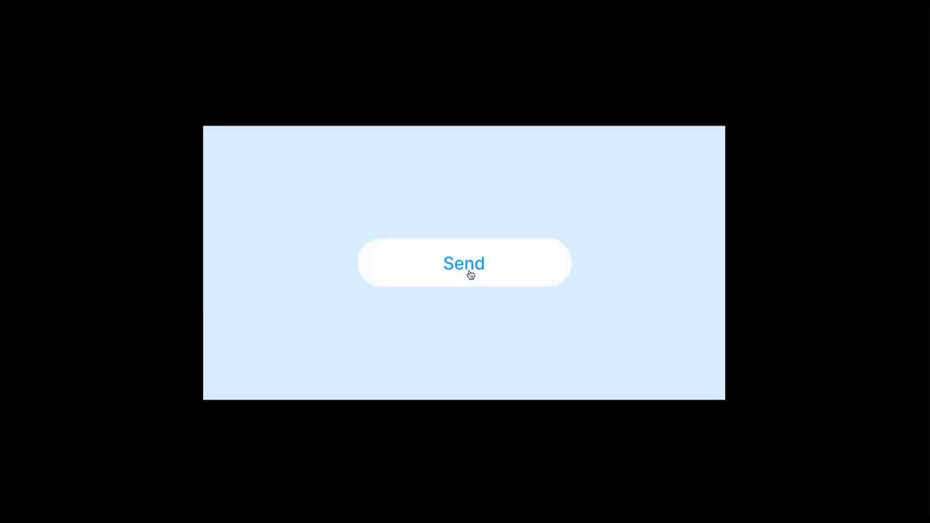
click(536, 283)
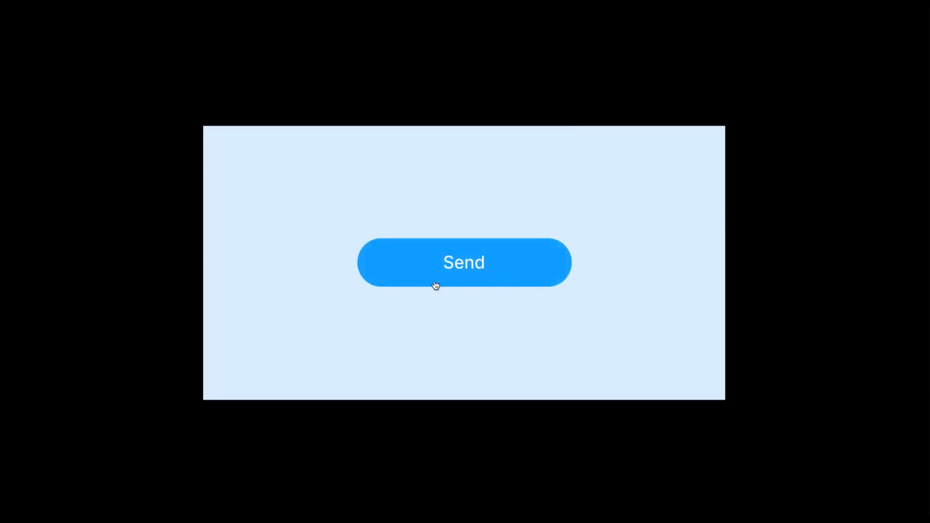
click(545, 280)
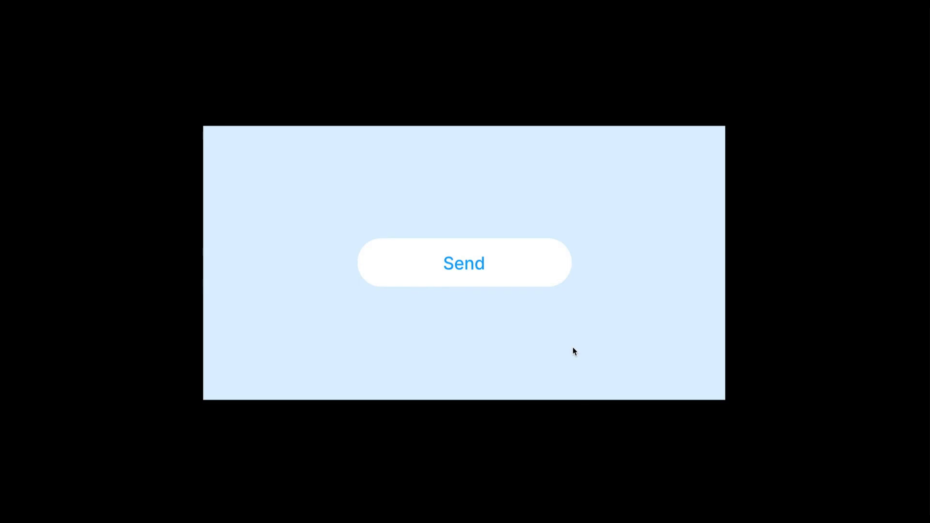
middle_click(857, 264)
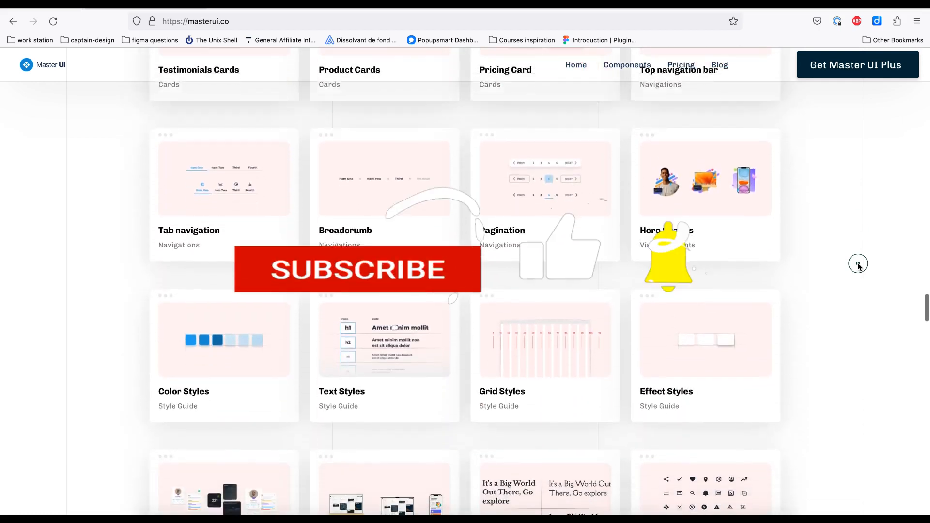
scroll(858, 266, down, 3)
scroll(858, 266, down, 2)
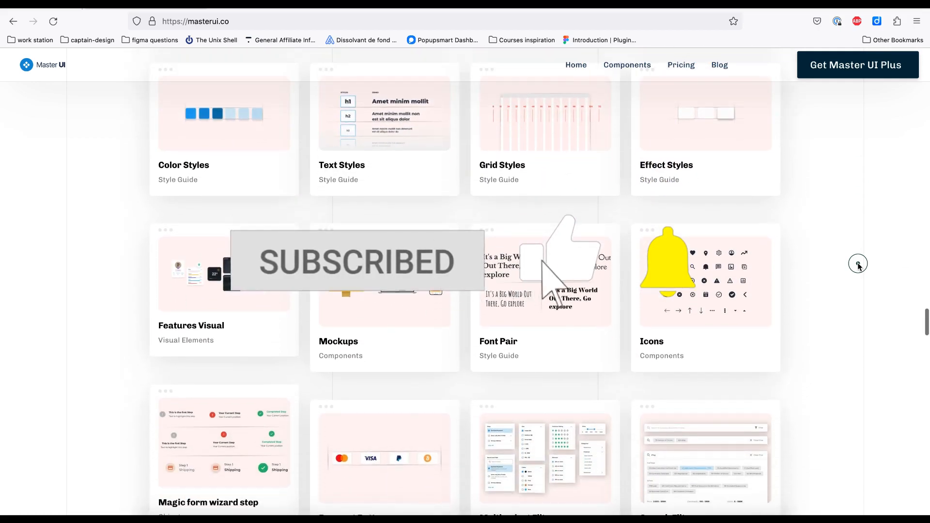
scroll(858, 266, down, 3)
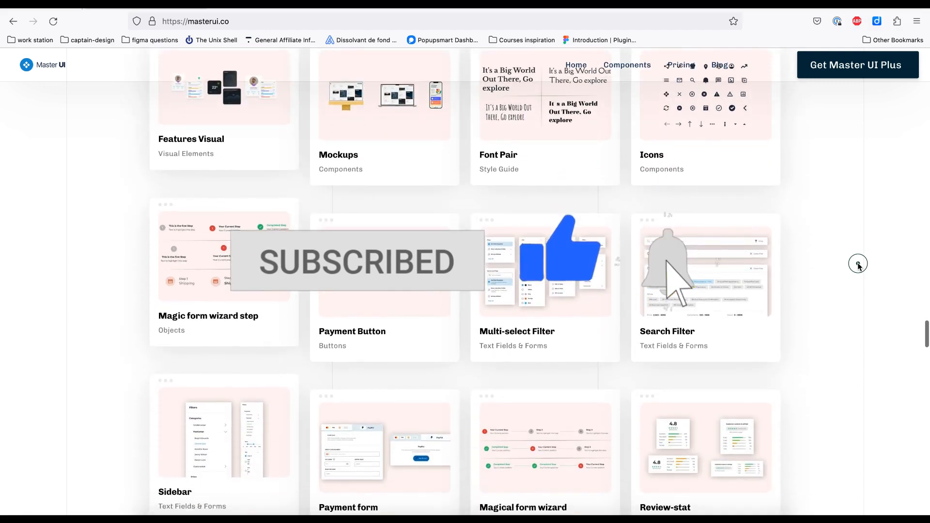